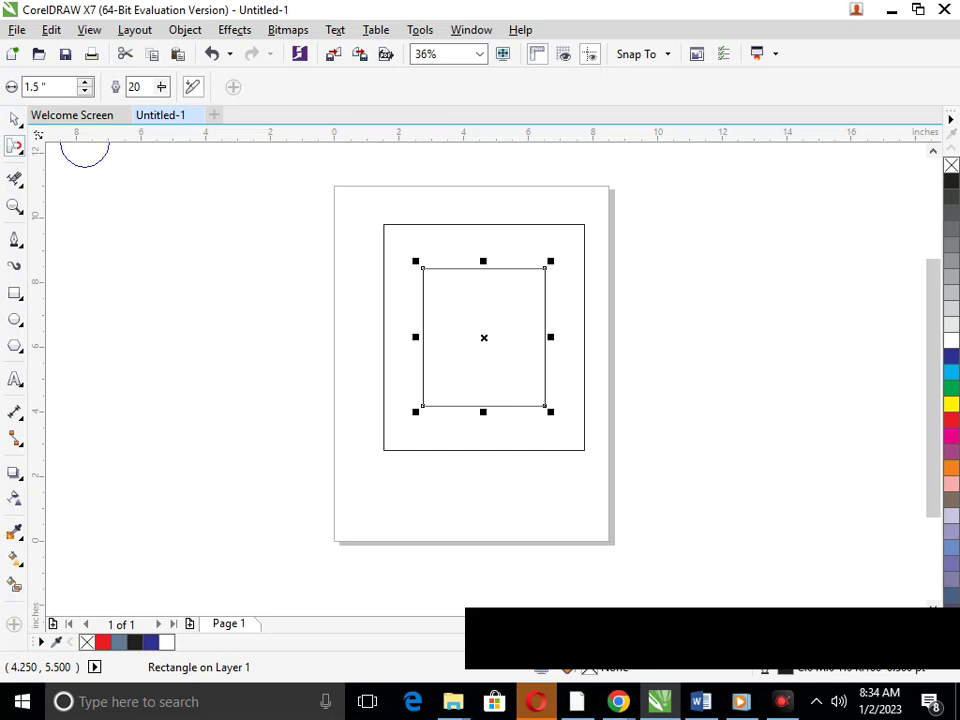
{"action": "left_click", "coordinate": [14, 146]}
{"action": "left_click", "coordinate": [72, 146]}
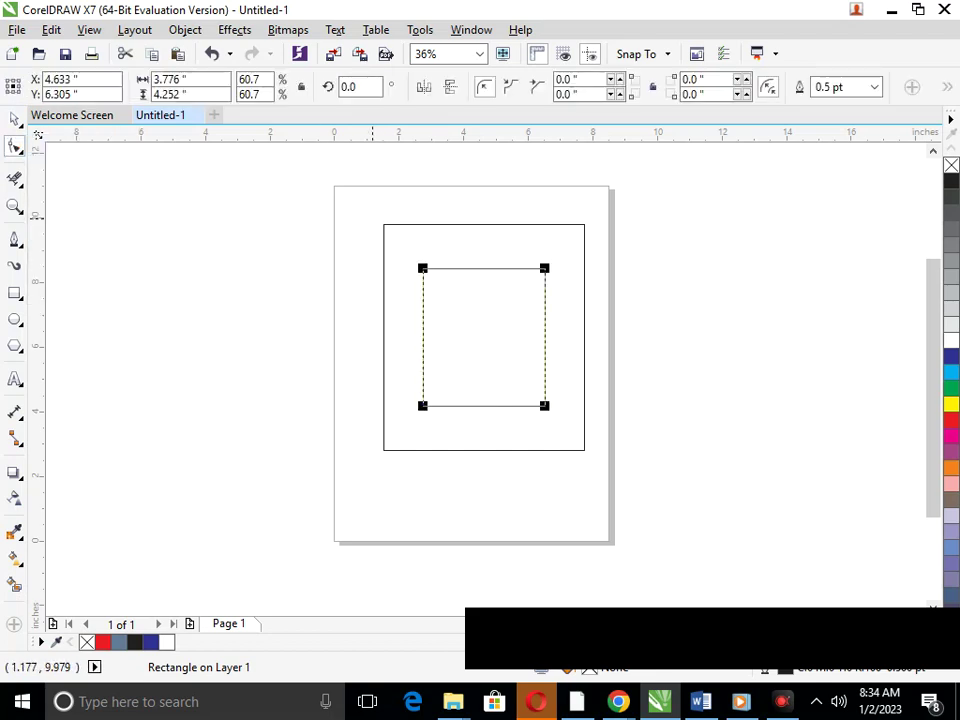
{"action": "left_click", "coordinate": [14, 119]}
{"action": "left_click_drag", "start_coordinate": [173, 186], "coordinate": [690, 505]}
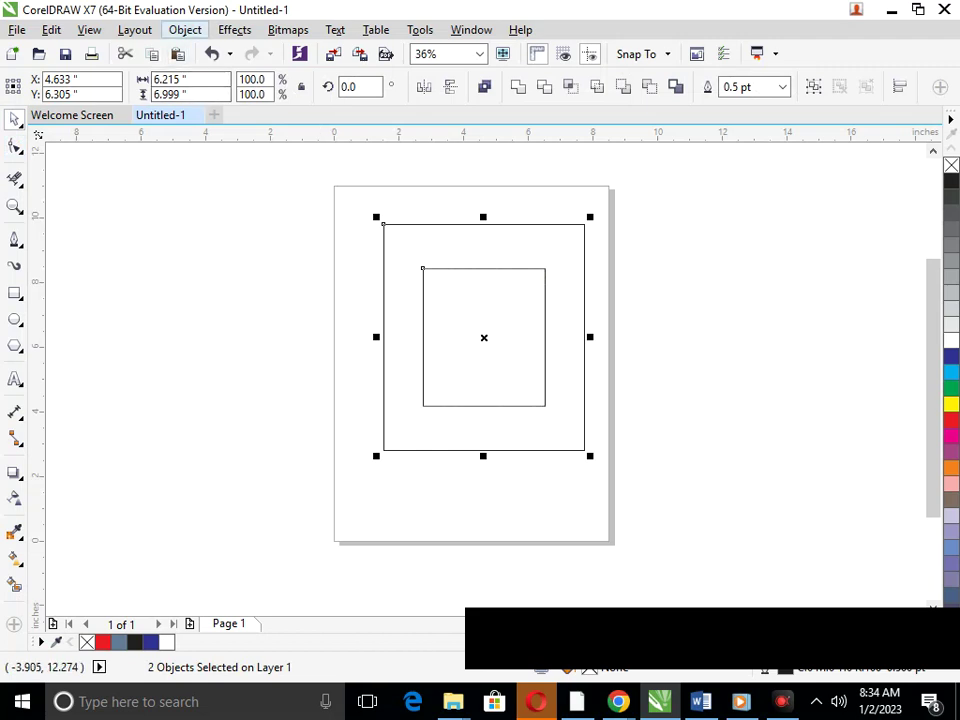
{"action": "left_click", "coordinate": [185, 29]}
{"action": "left_click", "coordinate": [240, 405]}
{"action": "left_click", "coordinate": [141, 326]}
{"action": "left_click", "coordinate": [14, 146]}
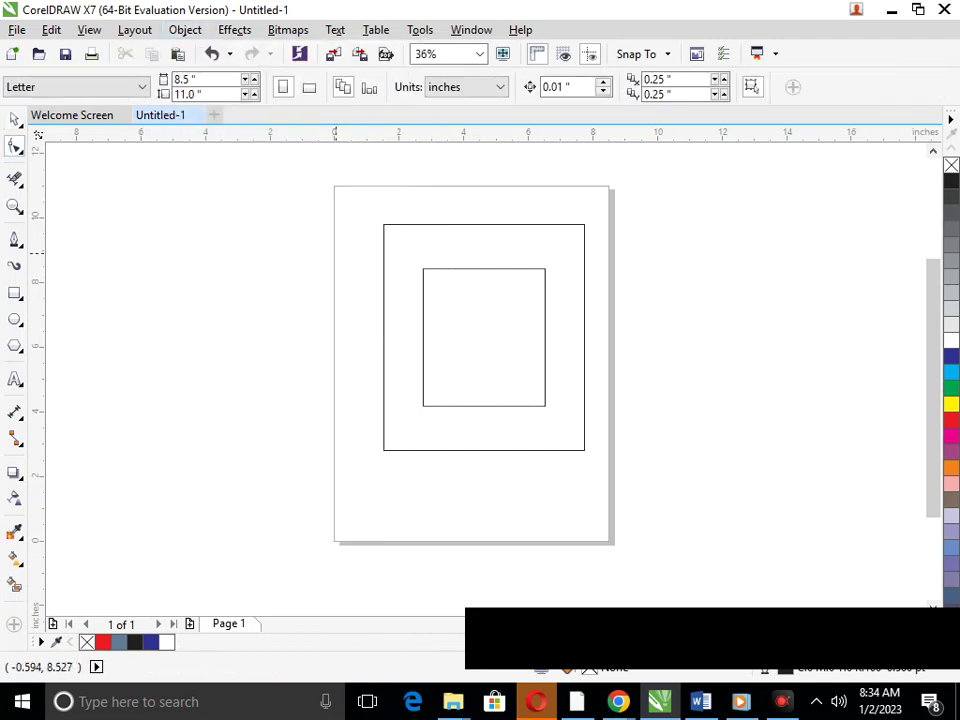
{"action": "left_click", "coordinate": [385, 227]}
{"action": "left_click_drag", "start_coordinate": [366, 208], "coordinate": [421, 502]}
{"action": "left_click", "coordinate": [421, 503]}
{"action": "left_click_drag", "start_coordinate": [363, 391], "coordinate": [399, 446]}
{"action": "key", "text": "ctrl+z"}
{"action": "key", "text": "ctrl+z"}
{"action": "key", "text": "ctrl+z"}
{"action": "key", "text": "ctrl+z"}
{"action": "key", "text": "ctrl+shift+z"}
{"action": "key", "text": "ctrl+shift+z"}
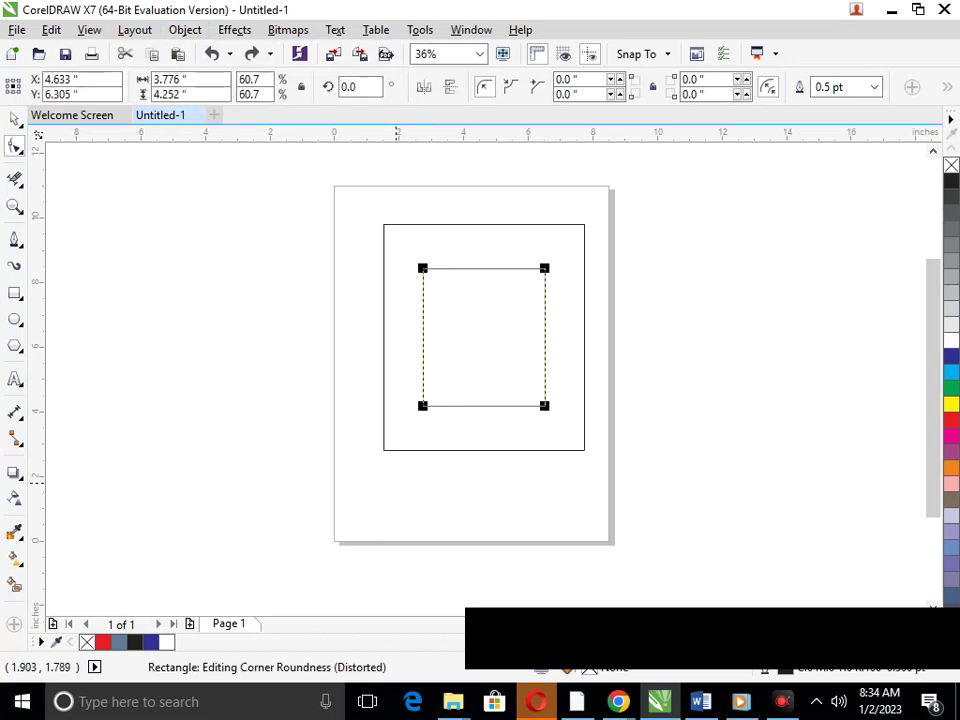
- Round the outer rectangle's upper-left and lower-left corners to a 2-inch radius
{"action": "left_click", "coordinate": [14, 120]}
{"action": "left_click", "coordinate": [384, 384]}
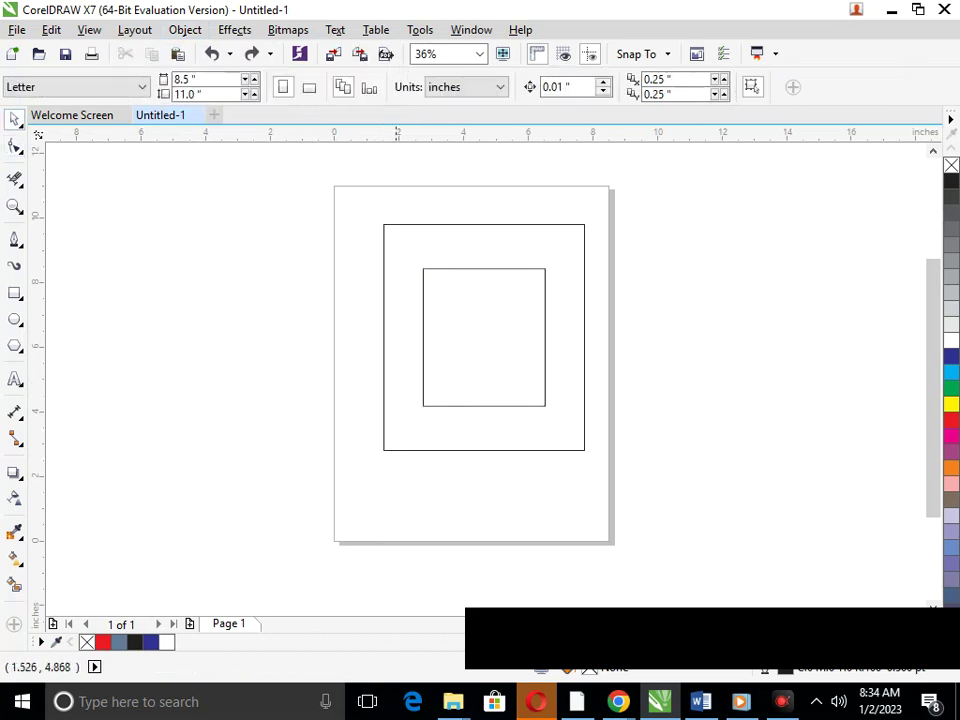
{"action": "left_click_drag", "start_coordinate": [583, 80], "coordinate": [400, 84]}
{"action": "type", "text": "2"}
{"action": "key", "text": "Return"}
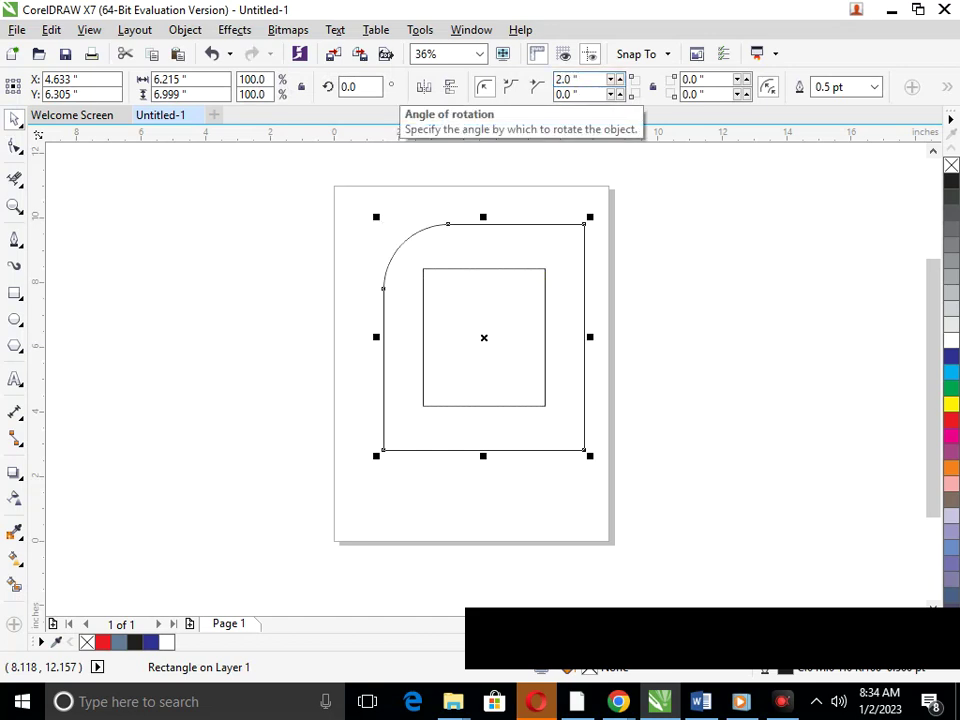
{"action": "left_click_drag", "start_coordinate": [582, 95], "coordinate": [334, 88]}
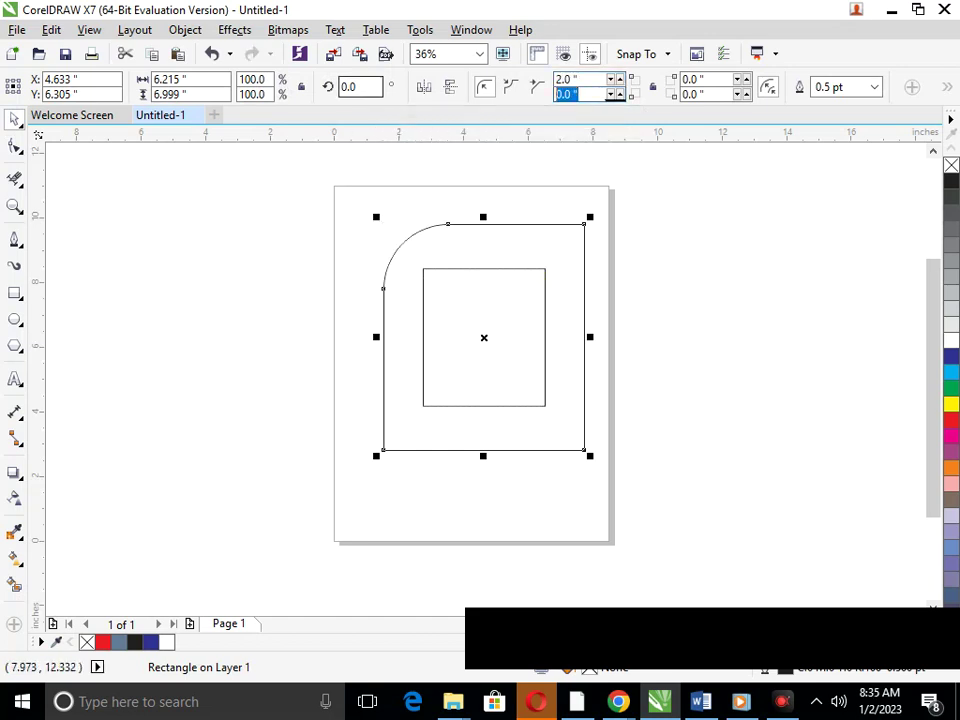
{"action": "type", "text": "2"}
{"action": "key", "text": "Return"}
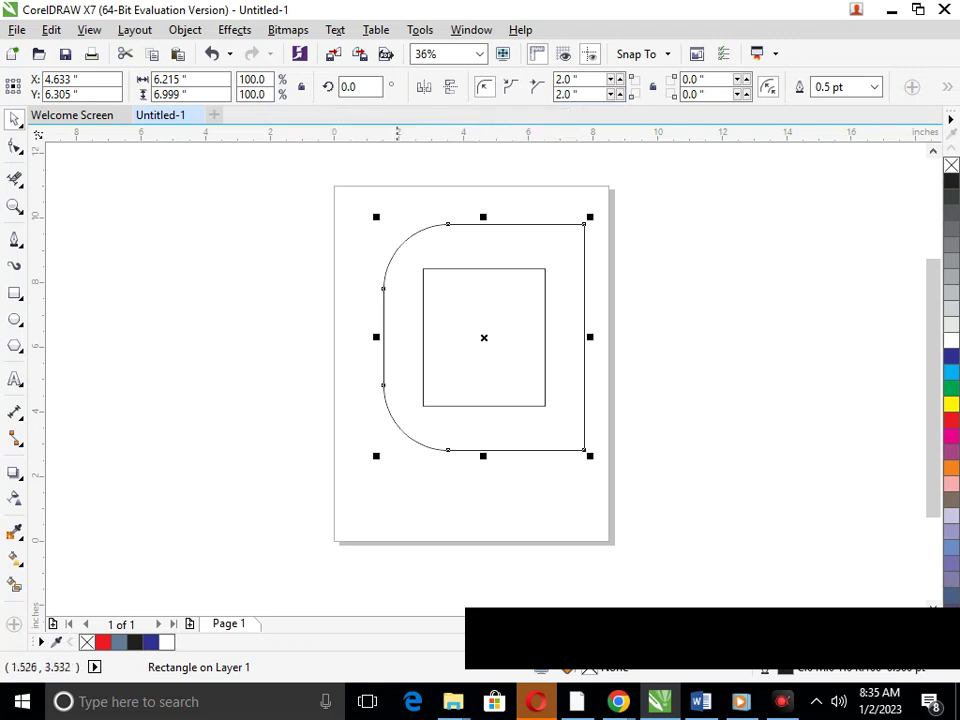
{"action": "left_click", "coordinate": [445, 474]}
- Round both left-hand corners of the inner rectangle to a 2-inch radius
{"action": "left_click", "coordinate": [478, 372]}
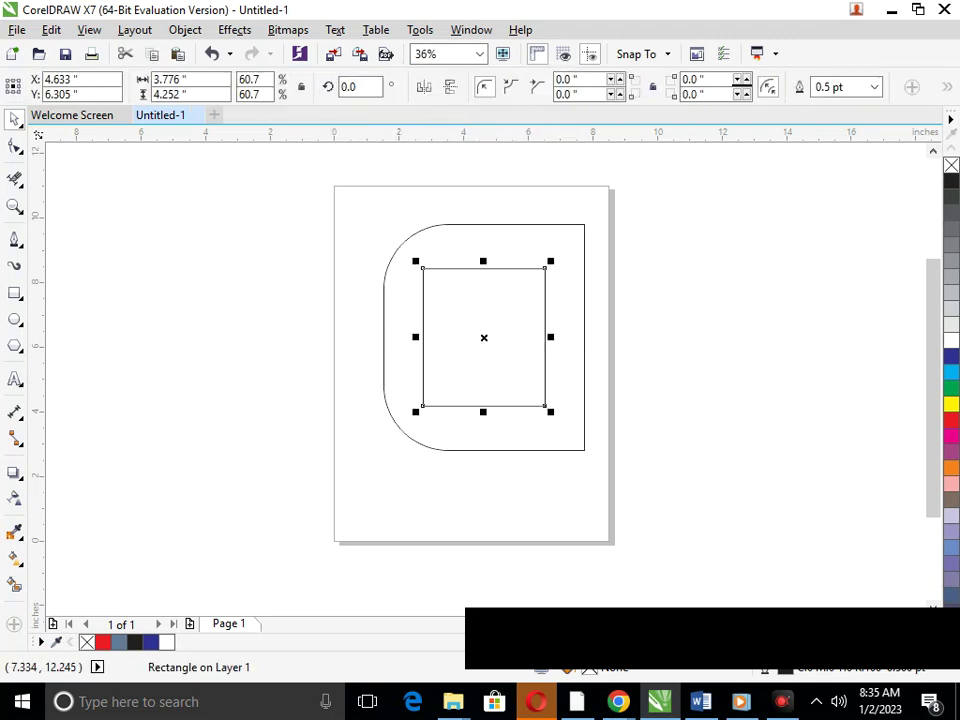
{"action": "left_click_drag", "start_coordinate": [582, 80], "coordinate": [548, 80]}
{"action": "type", "text": "2"}
{"action": "key", "text": "Return"}
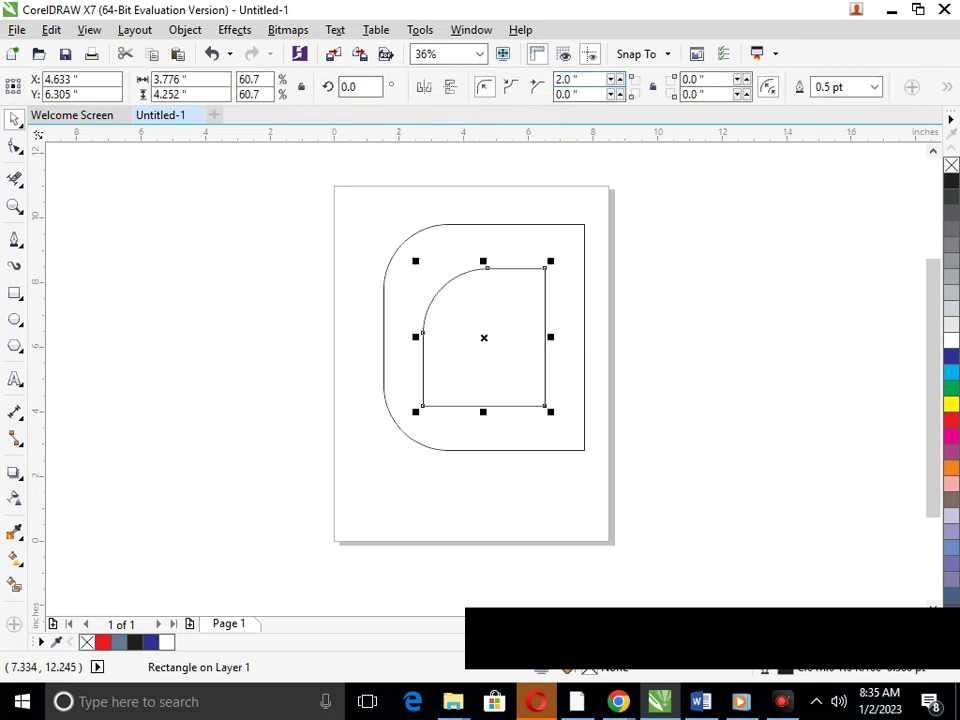
{"action": "left_click_drag", "start_coordinate": [582, 95], "coordinate": [453, 92]}
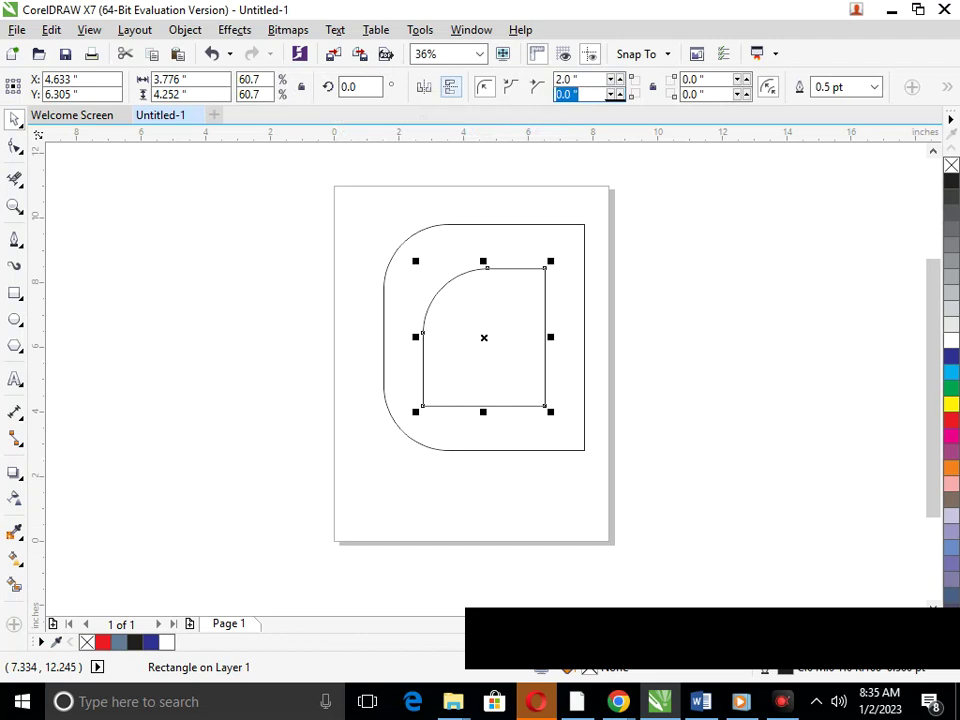
{"action": "type", "text": "2"}
{"action": "key", "text": "Return"}
{"action": "left_click", "coordinate": [472, 537]}
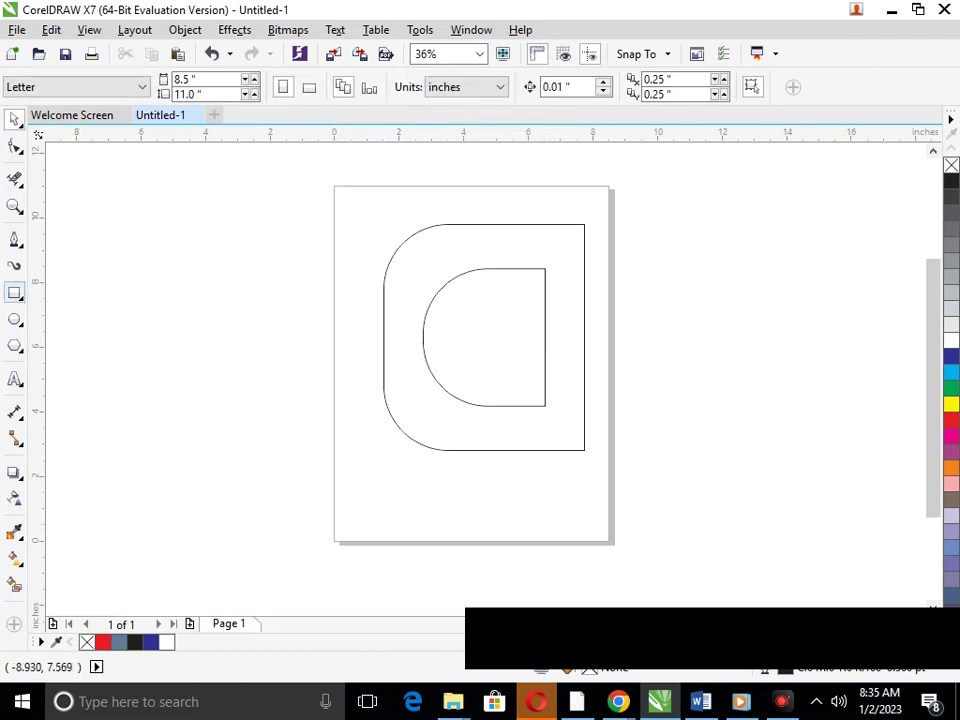
- Draw a rectangle about 1.89 by 1.39 inches across both shapes' right edges, flush with the outer edge and centred vertically at about 6.12 inches
{"action": "left_click", "coordinate": [15, 292]}
{"action": "left_click_drag", "start_coordinate": [525, 326], "coordinate": [556, 369]}
{"action": "key", "text": "space"}
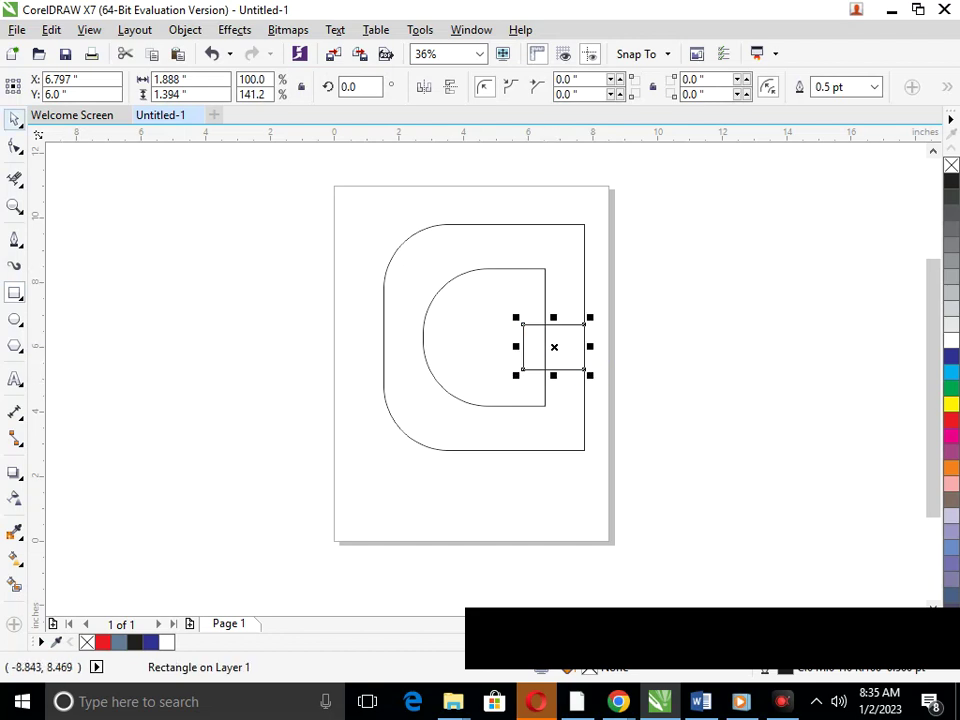
{"action": "left_click", "coordinate": [14, 119]}
{"action": "left_click", "coordinate": [153, 311]}
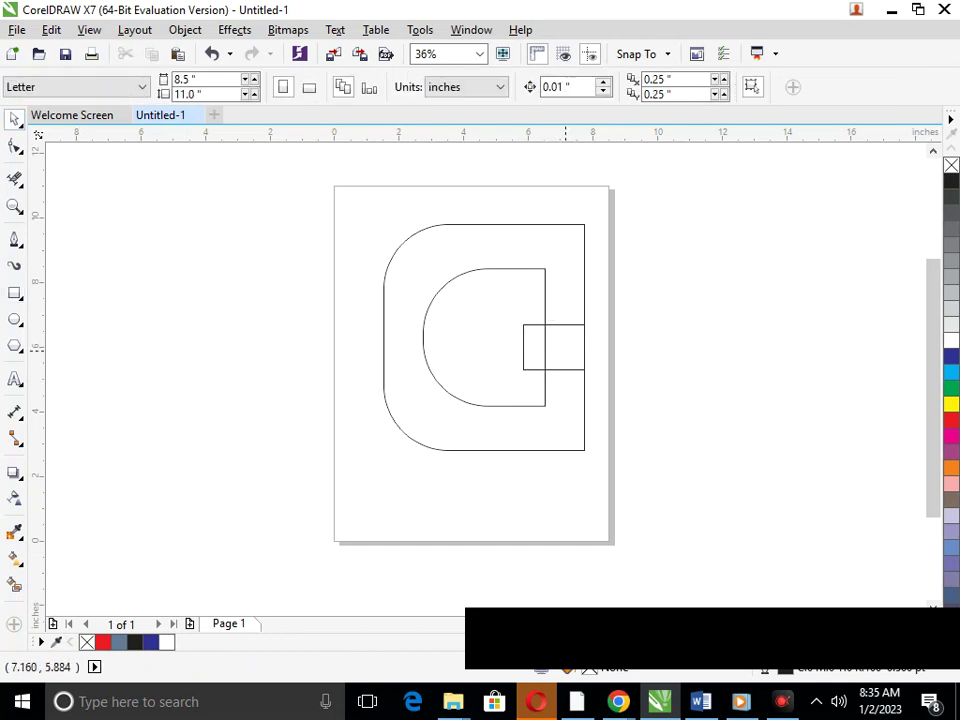
{"action": "left_click", "coordinate": [565, 351]}
{"action": "left_click", "coordinate": [565, 348]}
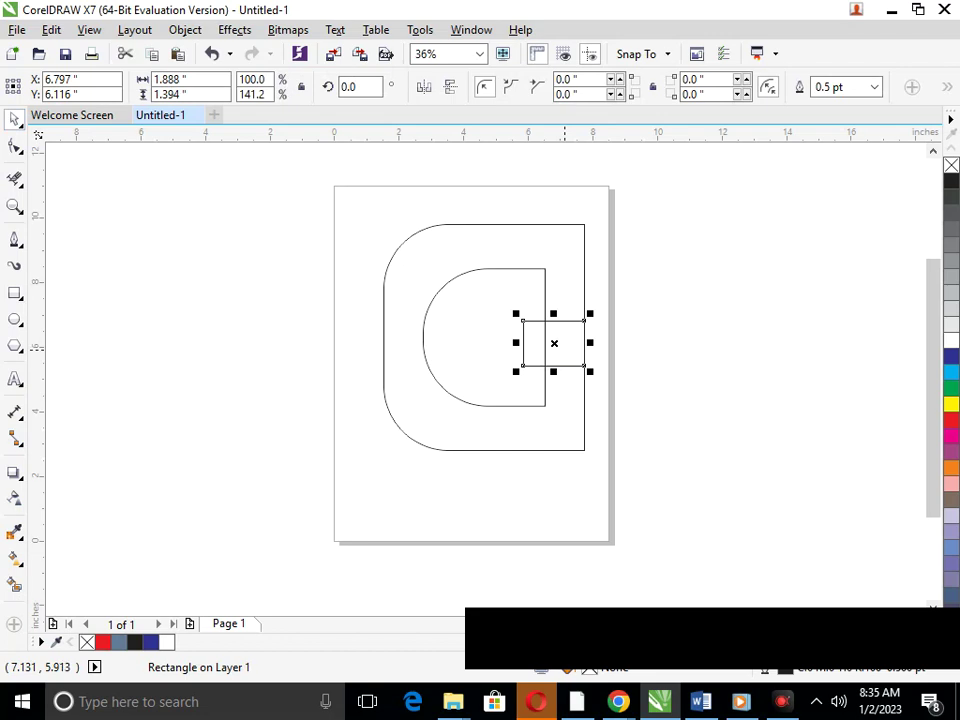
{"action": "left_click", "coordinate": [684, 379]}
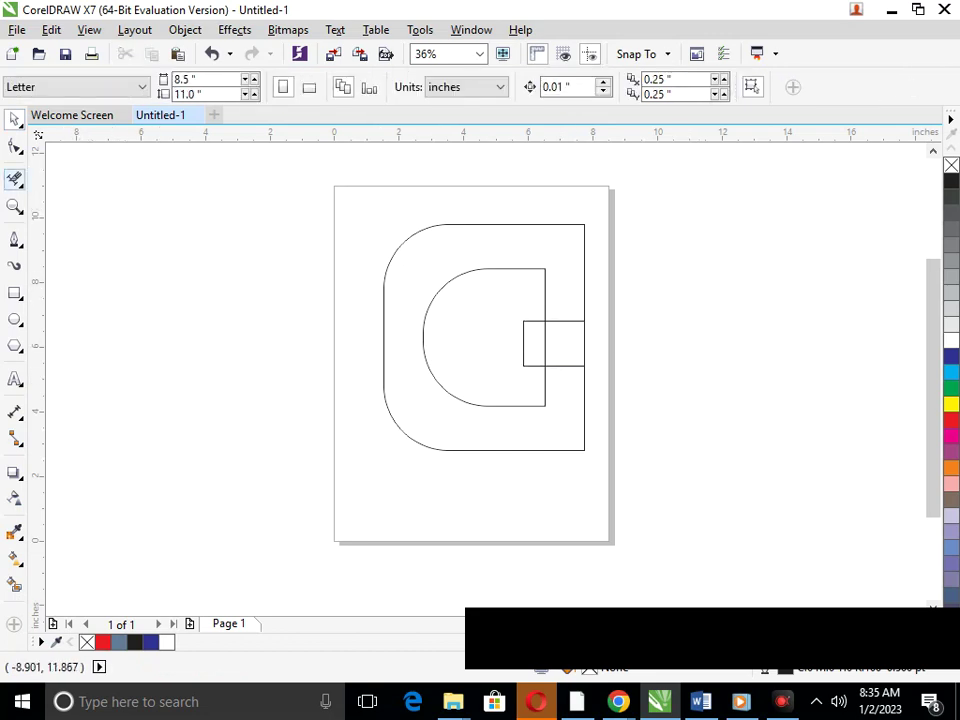
{"action": "left_click", "coordinate": [14, 178]}
{"action": "left_click_drag", "start_coordinate": [614, 340], "coordinate": [670, 339]}
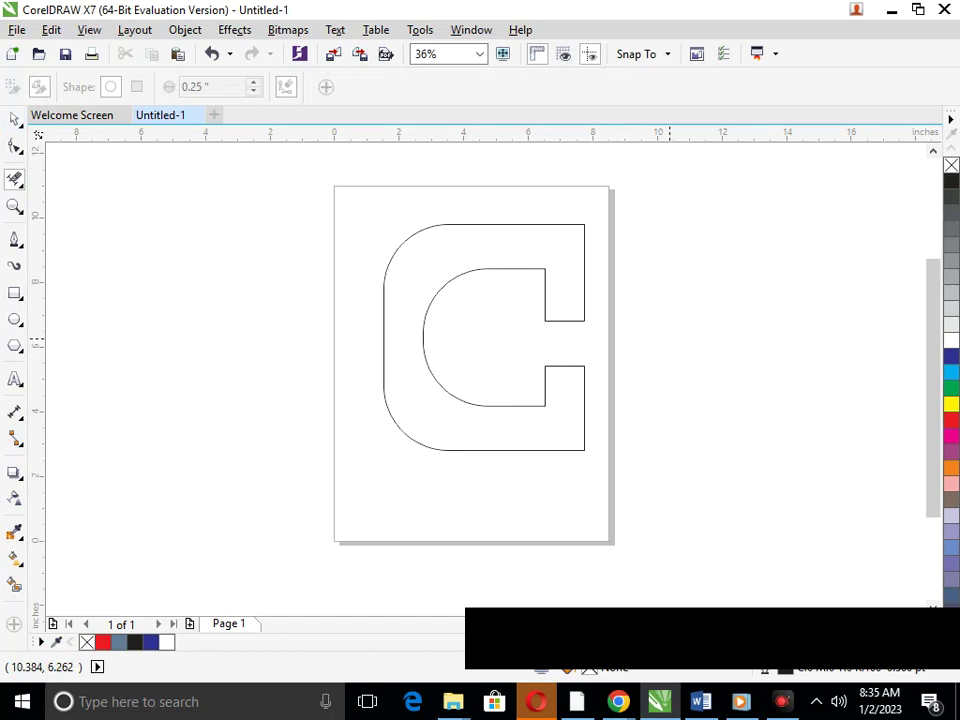
{"action": "key", "text": "ctrl+z"}
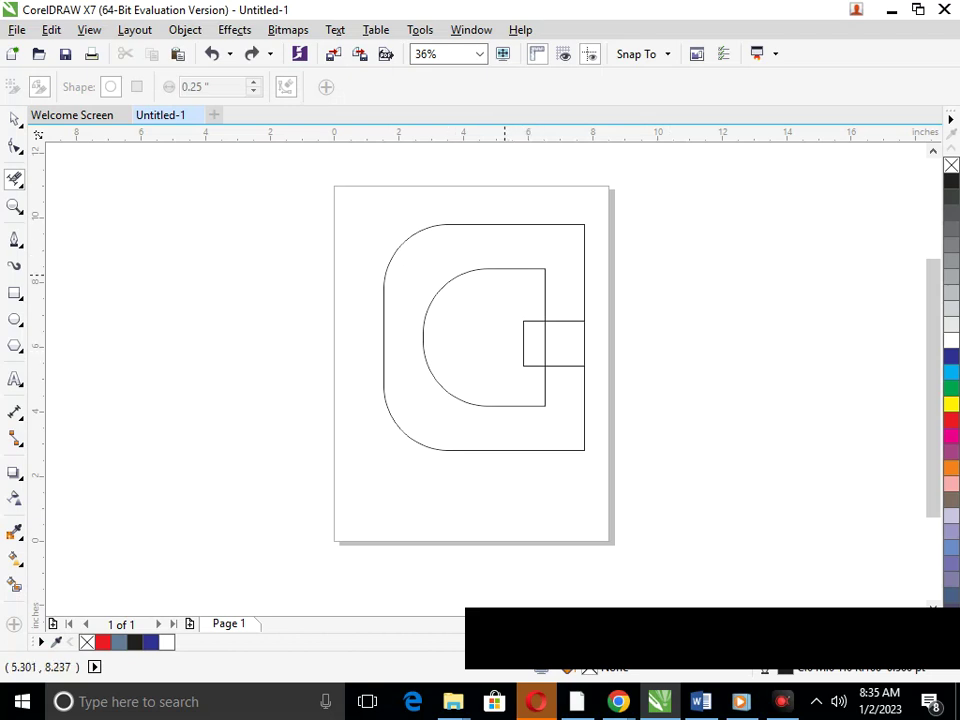
- Draw a horizontal line about 1.71 inches long from the inner shape's upper-right corner past the outer shape's right edge
{"action": "left_click", "coordinate": [14, 240]}
{"action": "left_click", "coordinate": [544, 268]}
{"action": "left_click", "coordinate": [606, 268]}
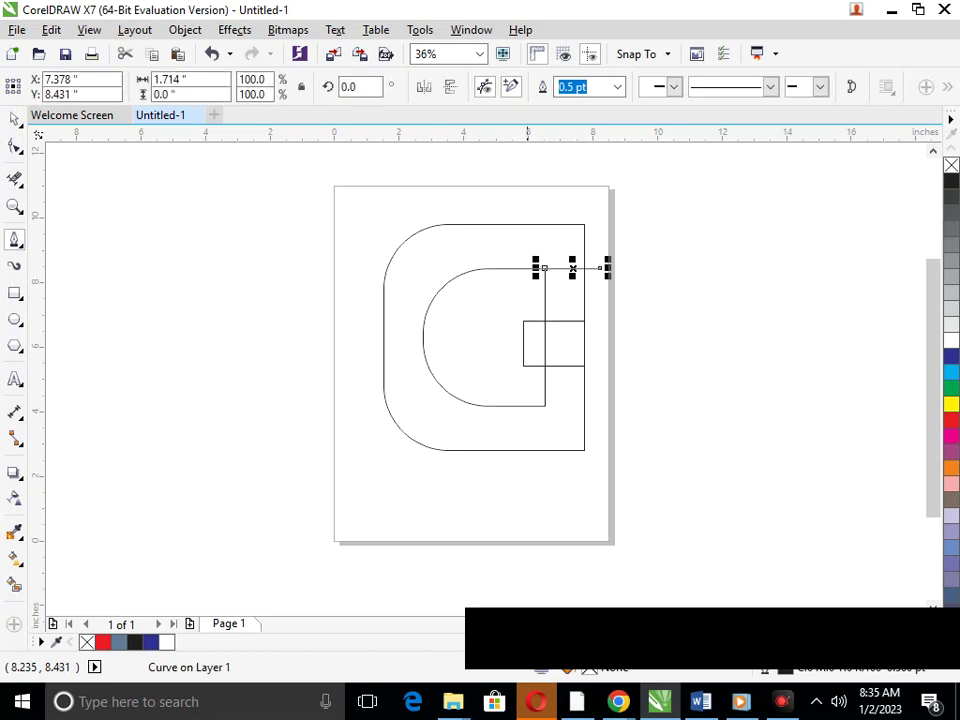
- Delete the virtual segments between the new line and the small rectangle, inside that rectangle, and the line's overhang, leaving a letter G outline
{"action": "left_click", "coordinate": [14, 178]}
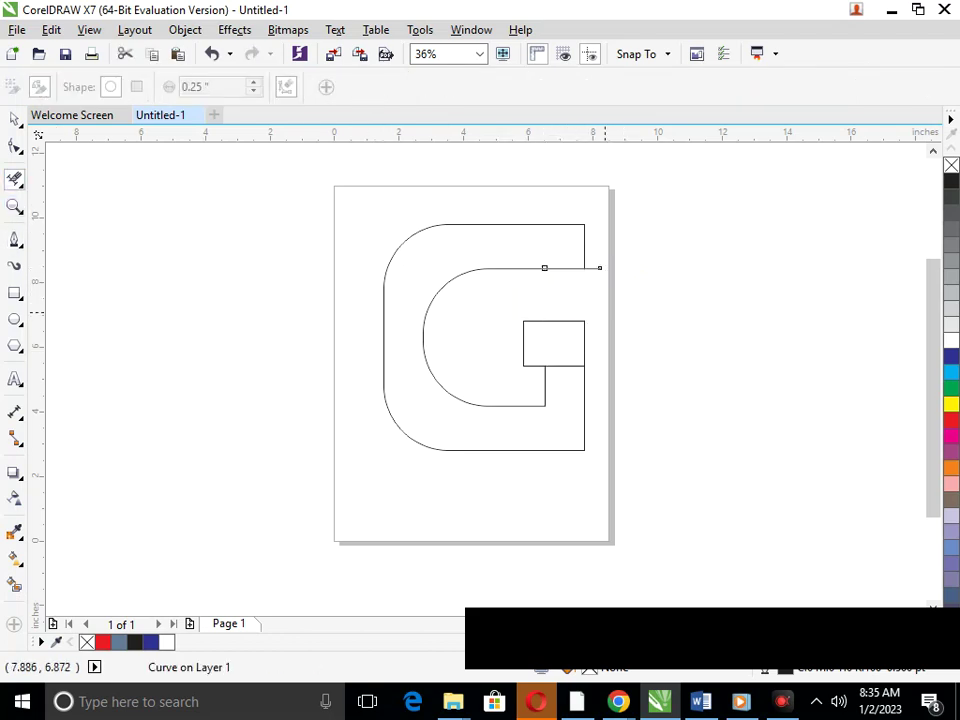
{"action": "left_click", "coordinate": [600, 266]}
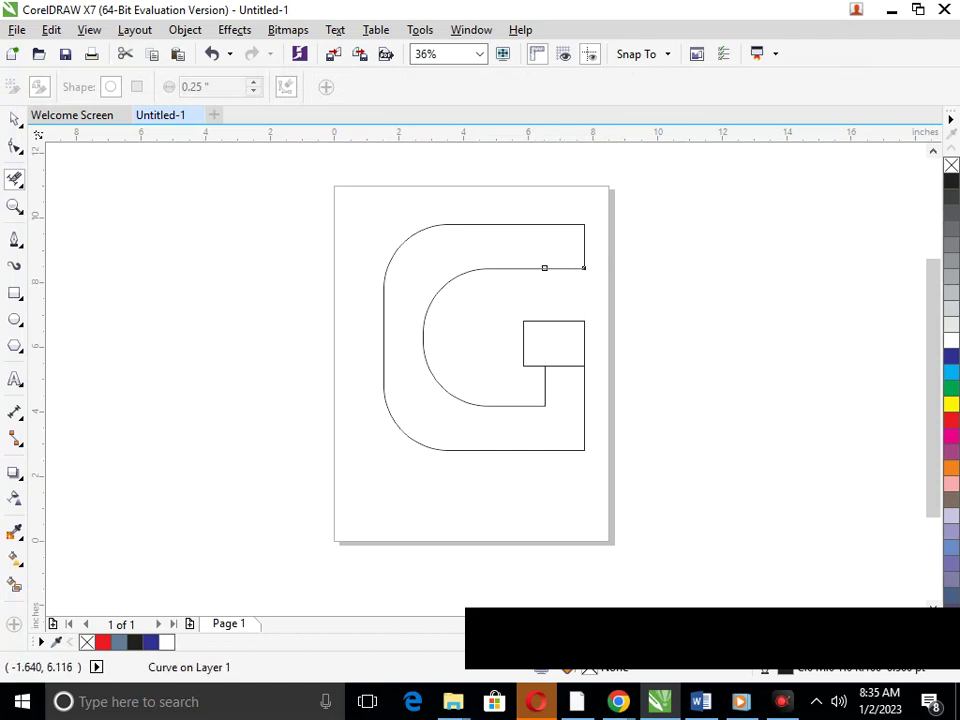
{"action": "left_click", "coordinate": [14, 118]}
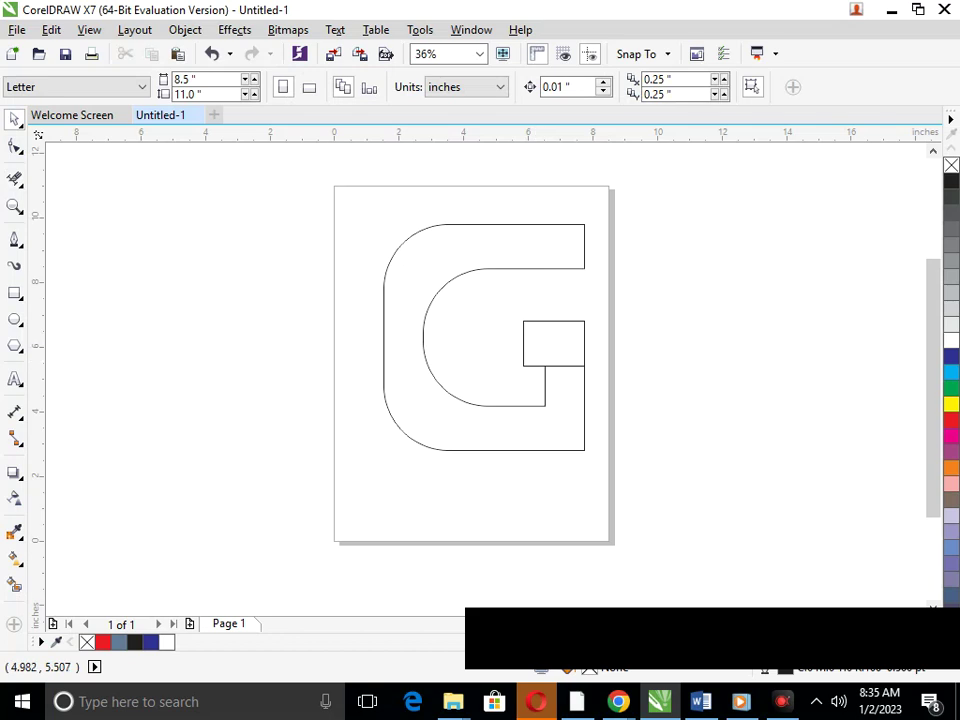
- Smart Fill the G's small rectangle and its main body with blue-grey and a 0.5 pt outline
{"action": "left_click", "coordinate": [14, 585]}
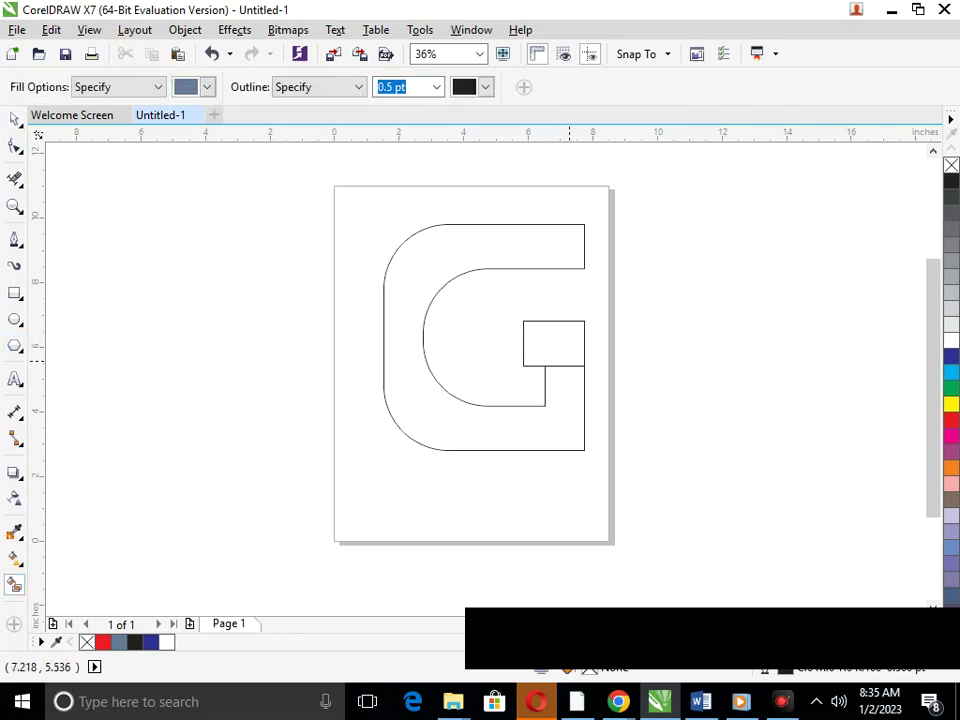
{"action": "left_click", "coordinate": [561, 352]}
{"action": "left_click", "coordinate": [569, 407]}
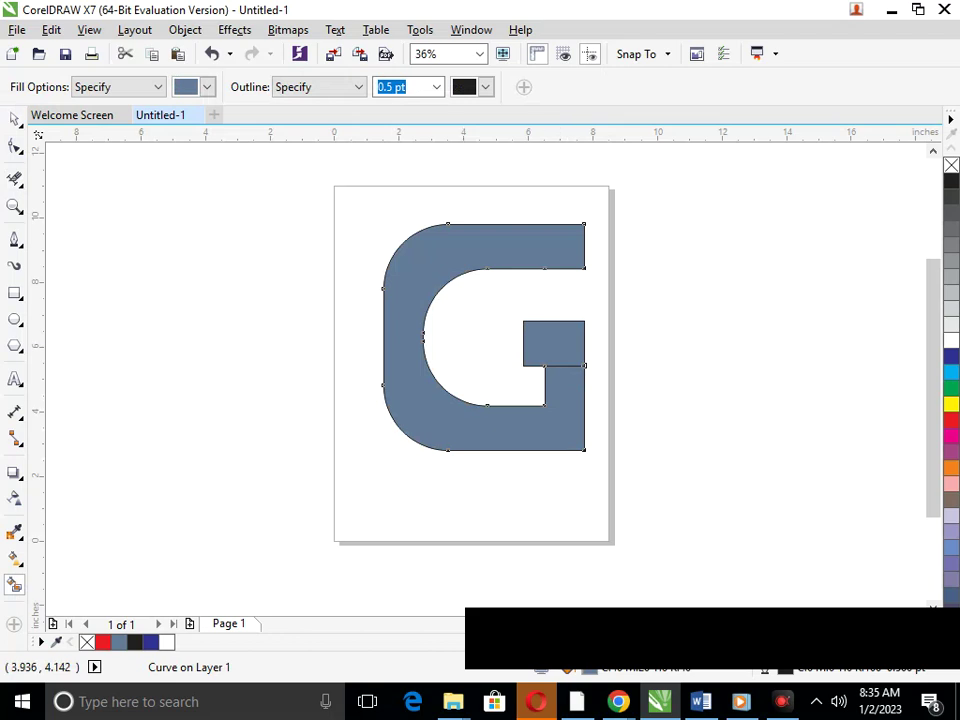
{"action": "left_click", "coordinate": [14, 118]}
{"action": "left_click", "coordinate": [289, 392]}
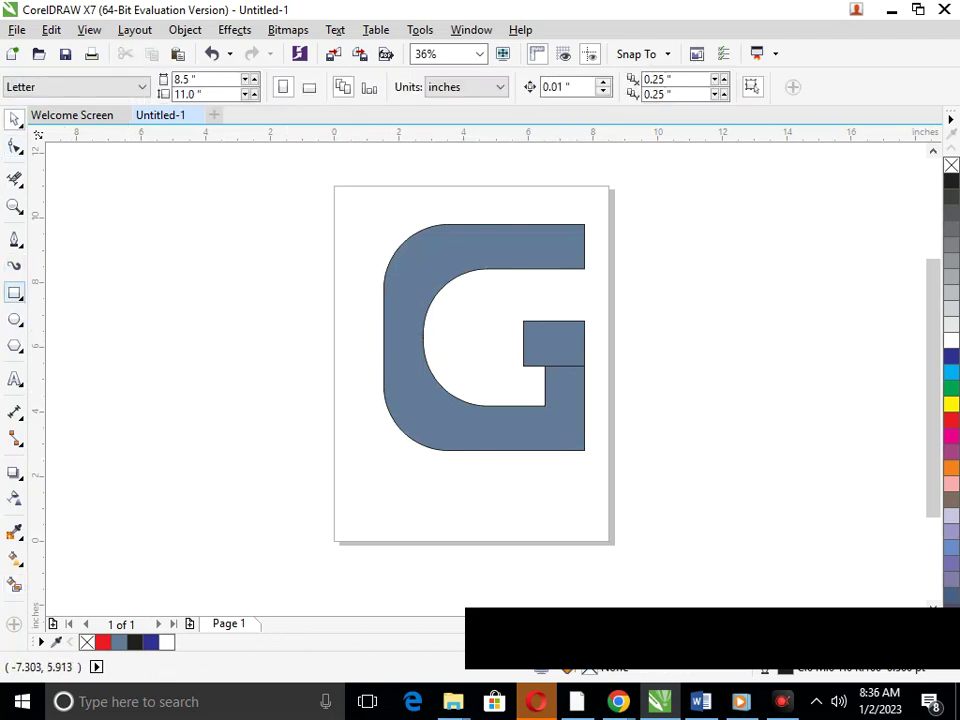
{"action": "left_click", "coordinate": [546, 339]}
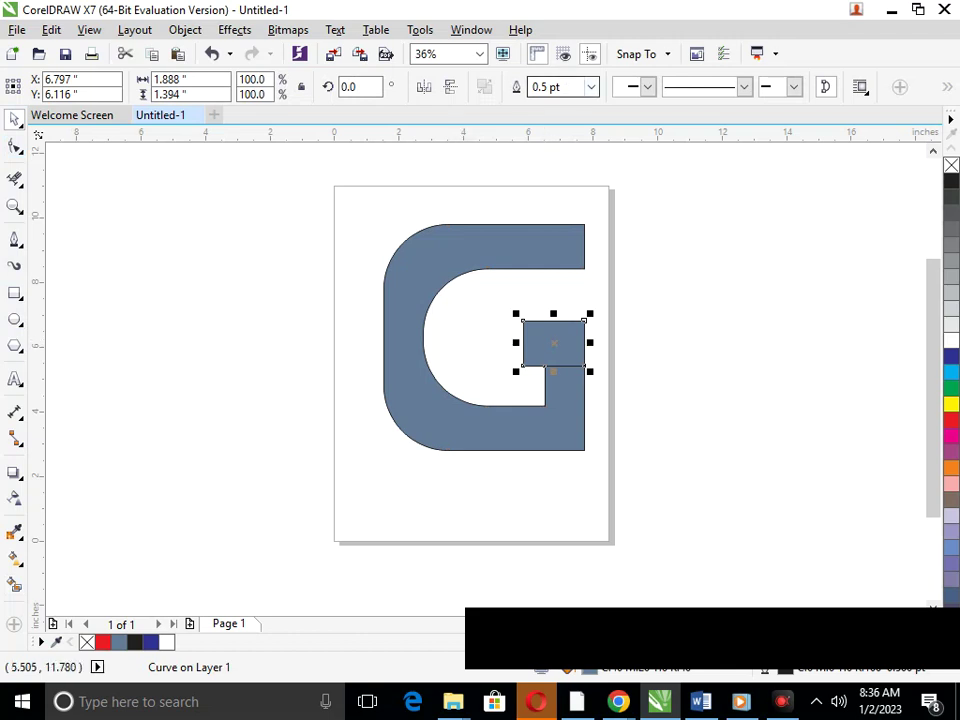
{"action": "left_click", "coordinate": [646, 309]}
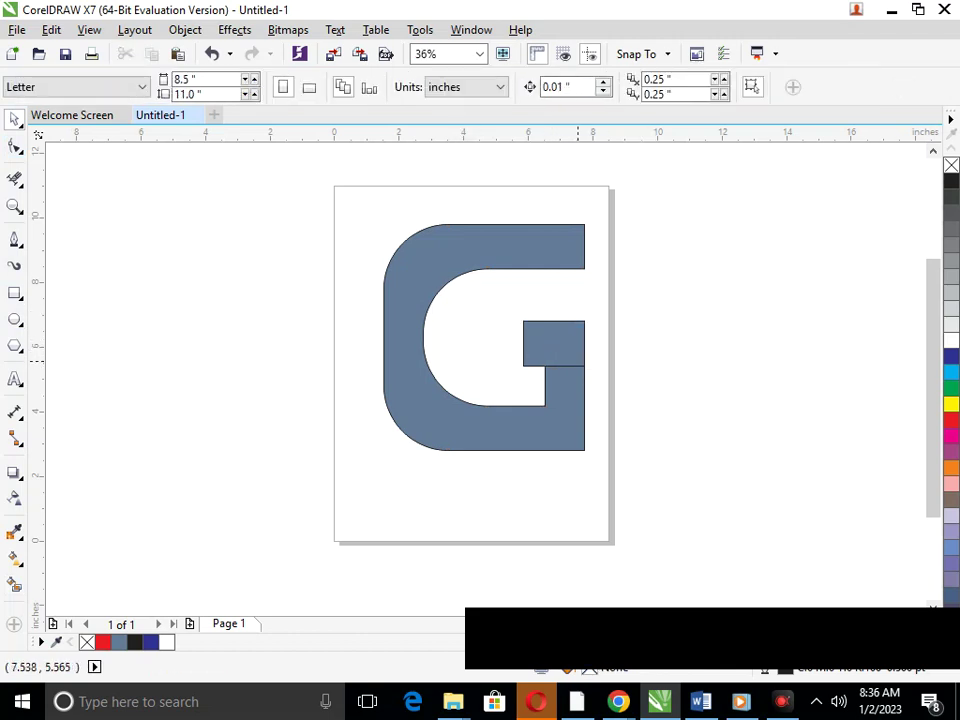
- Draw a wide ellipse over the upper part of the G, extending past both of its sides
{"action": "left_click", "coordinate": [400, 305]}
{"action": "left_click", "coordinate": [15, 319]}
{"action": "left_click_drag", "start_coordinate": [306, 196], "coordinate": [645, 354]}
- Smart Fill the main body's area inside the ellipse, colour it dark blue, and delete the ellipse
{"action": "left_click", "coordinate": [14, 585]}
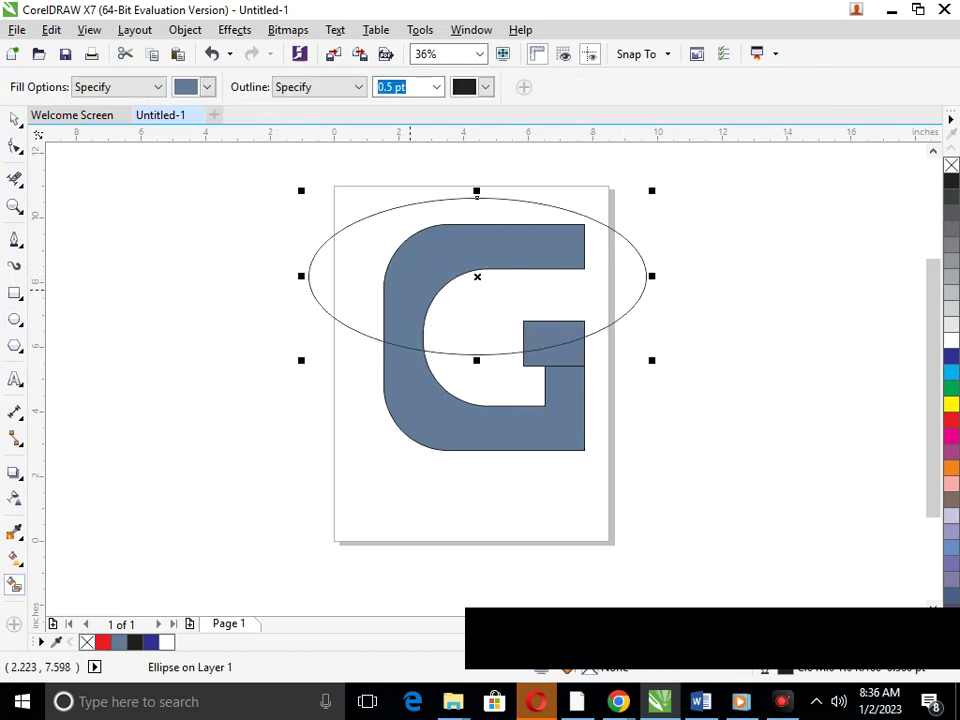
{"action": "left_click", "coordinate": [420, 268]}
{"action": "left_click", "coordinate": [951, 356]}
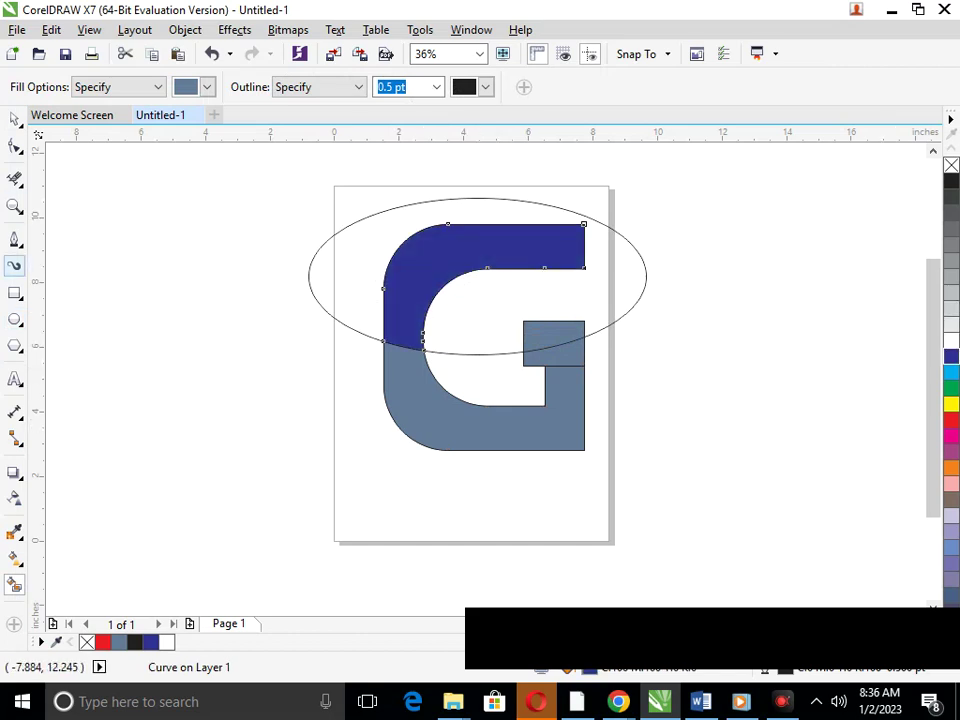
{"action": "left_click", "coordinate": [14, 119]}
{"action": "left_click", "coordinate": [341, 293]}
{"action": "key", "text": "Delete"}
- Draw a 1.22 by 2.614 inch rectangle over the G's lower-right stem and fill it with orange
{"action": "left_click", "coordinate": [14, 292]}
{"action": "left_click_drag", "start_coordinate": [584, 450], "coordinate": [545, 366]}
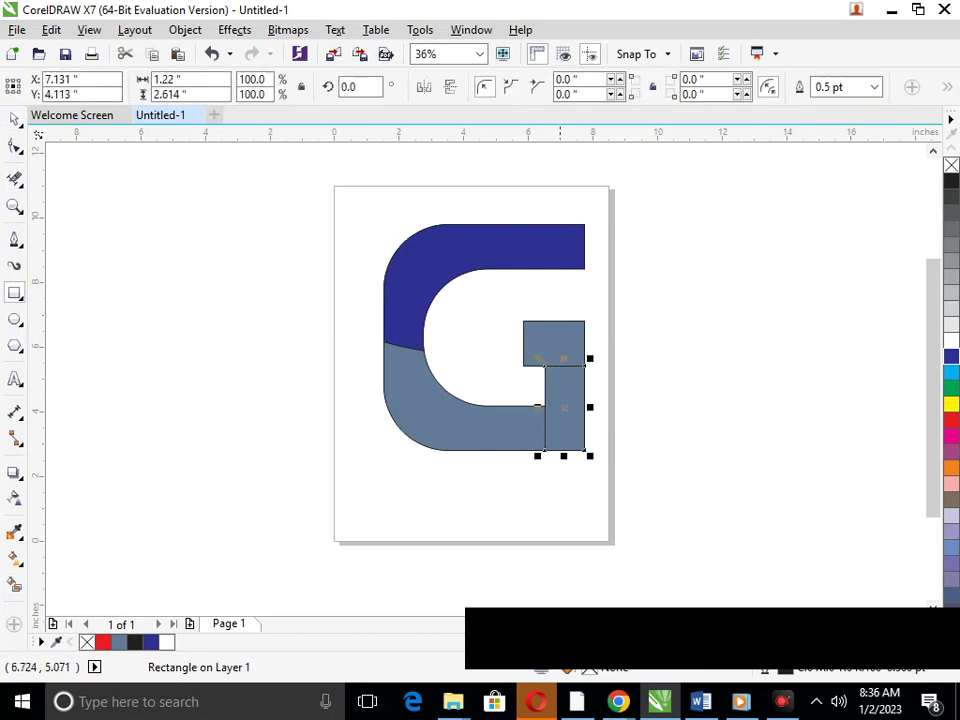
{"action": "left_click", "coordinate": [951, 468]}
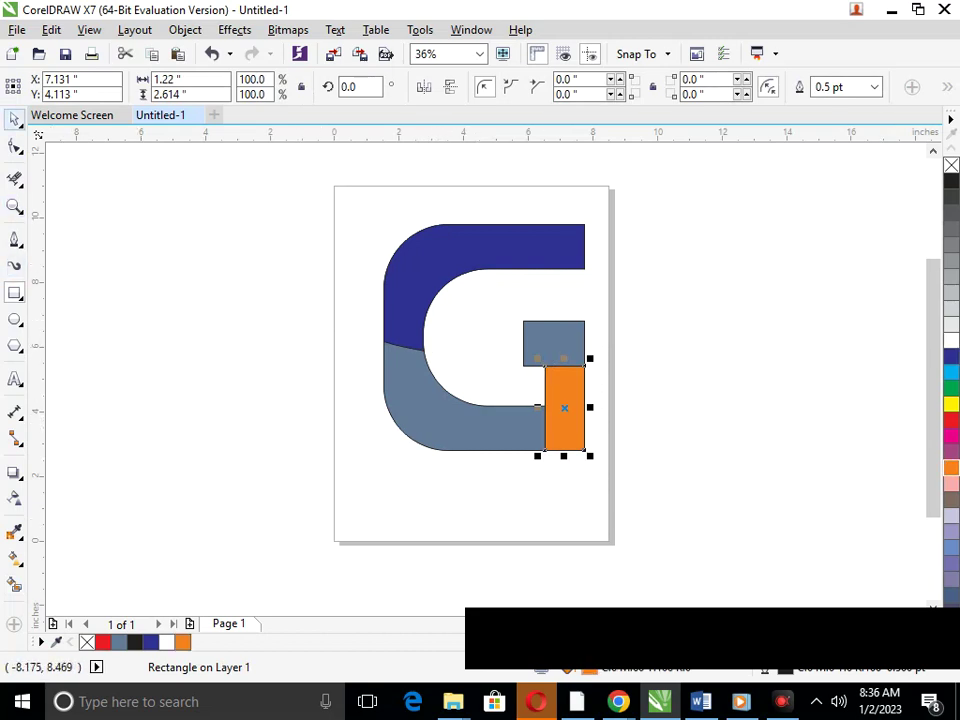
{"action": "left_click", "coordinate": [58, 318]}
- Apply a linear fountain fill to the dark blue section from its upper-right end to its lower-left end, with end colour #F28C8C
{"action": "left_click", "coordinate": [424, 285]}
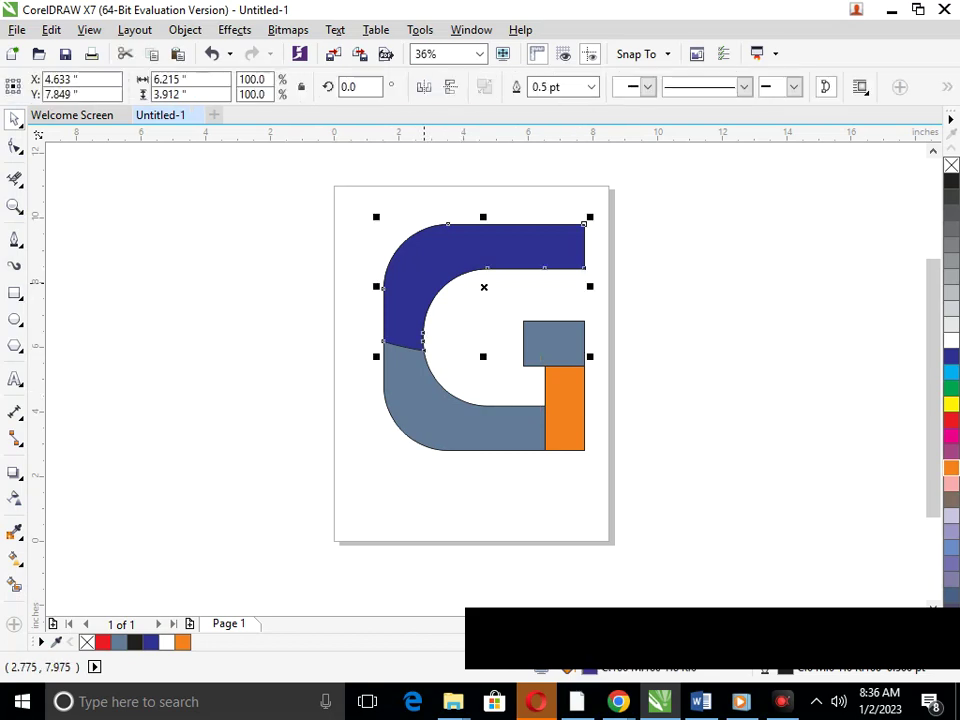
{"action": "left_click", "coordinate": [14, 558]}
{"action": "left_click", "coordinate": [92, 555]}
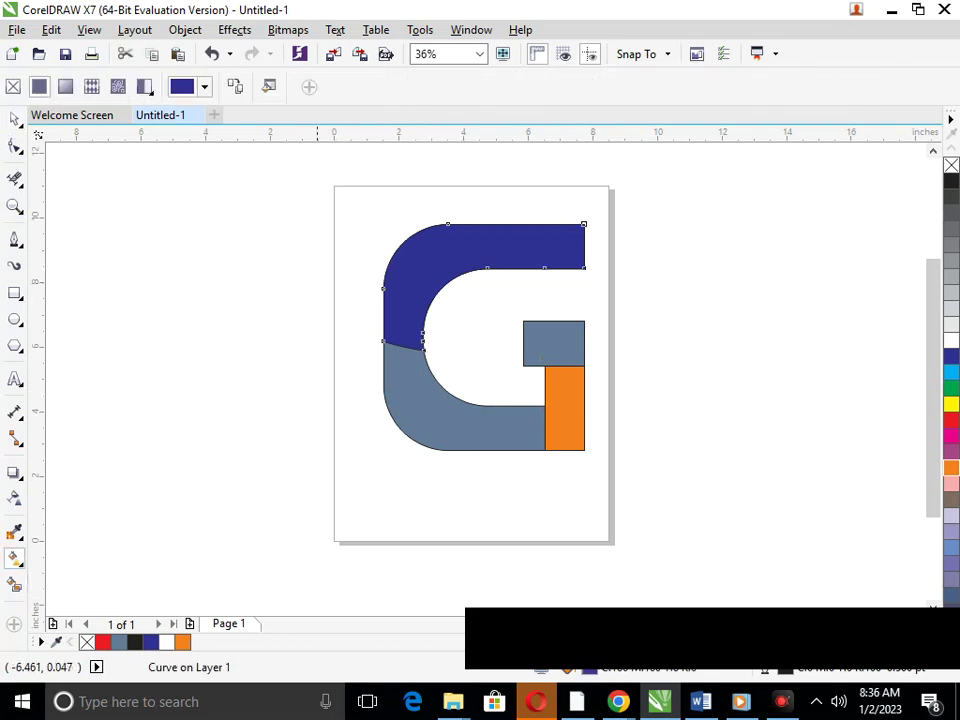
{"action": "left_click_drag", "start_coordinate": [572, 233], "coordinate": [398, 331]}
{"action": "left_click", "coordinate": [401, 360]}
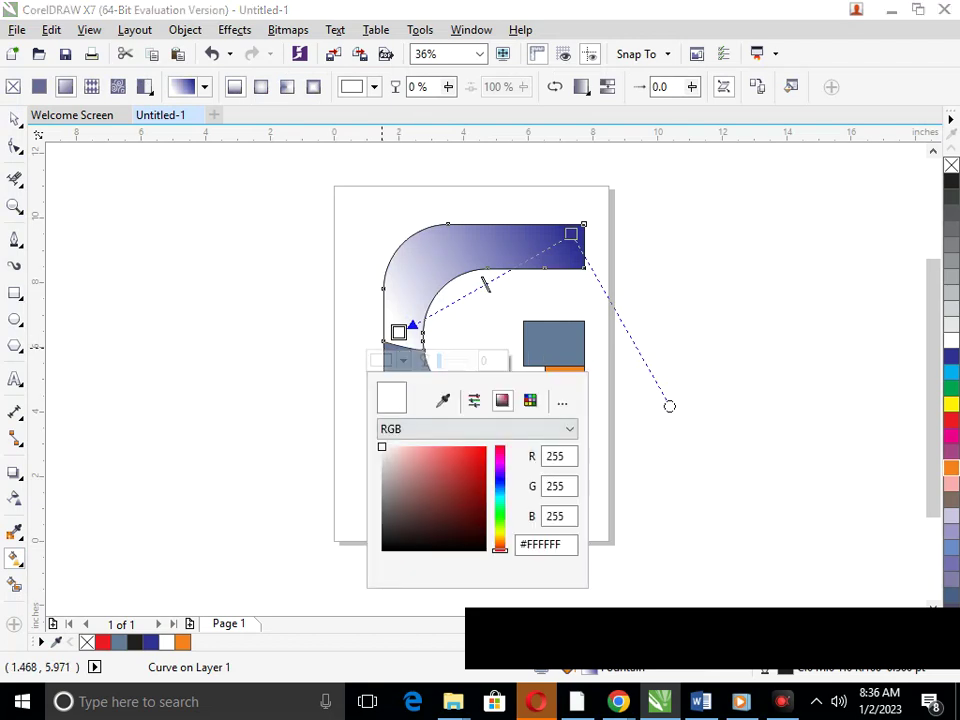
{"action": "left_click", "coordinate": [421, 475]}
{"action": "left_click", "coordinate": [425, 452]}
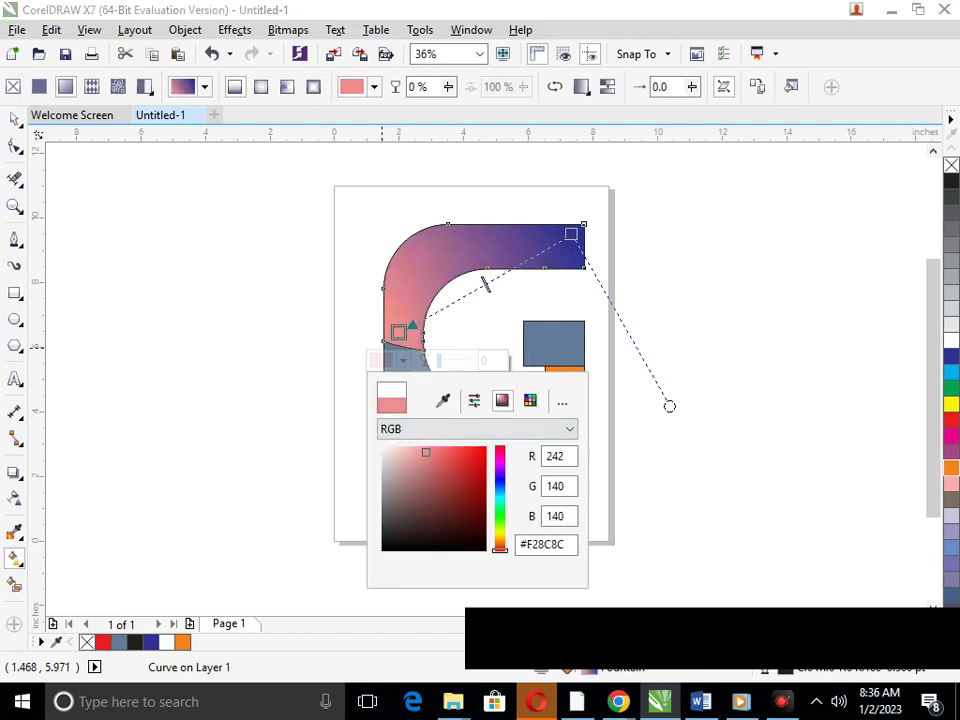
- Recolour the upper section's gradient with dark slate at its lower-left end and blue C93 M79 Y0 K0 at its upper-right end
{"action": "left_click", "coordinate": [500, 487]}
{"action": "mouse_move", "coordinate": [433, 478]}
{"action": "left_mouse_down"}
{"action": "mouse_move", "coordinate": [439, 498]}
{"action": "mouse_move", "coordinate": [408, 519]}
{"action": "left_mouse_up"}
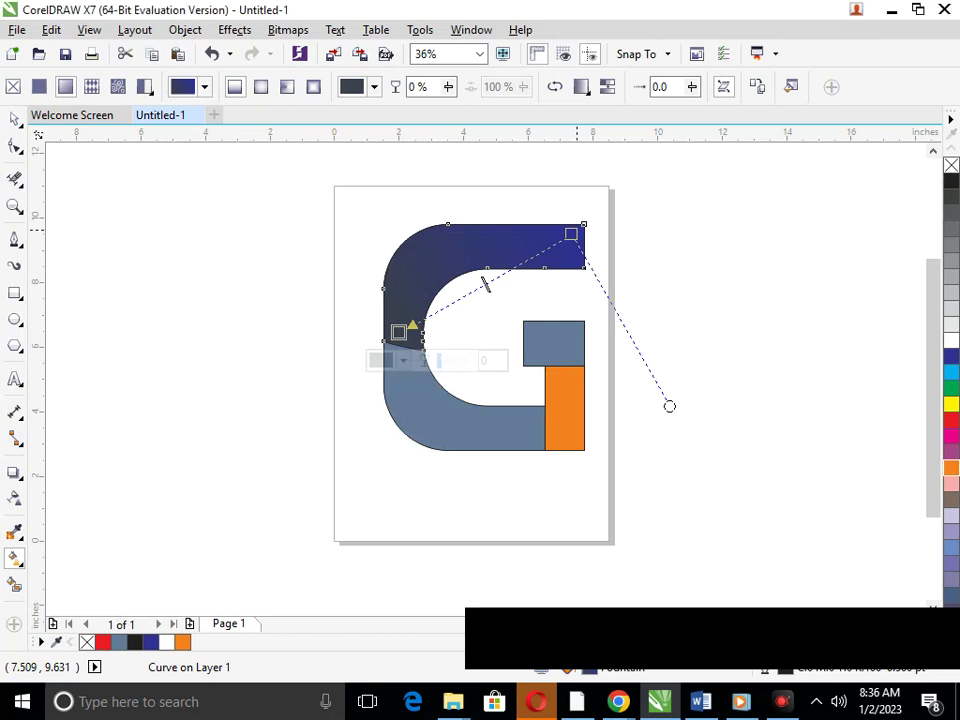
{"action": "left_click", "coordinate": [571, 233]}
{"action": "left_click", "coordinate": [576, 262]}
{"action": "left_click", "coordinate": [658, 349]}
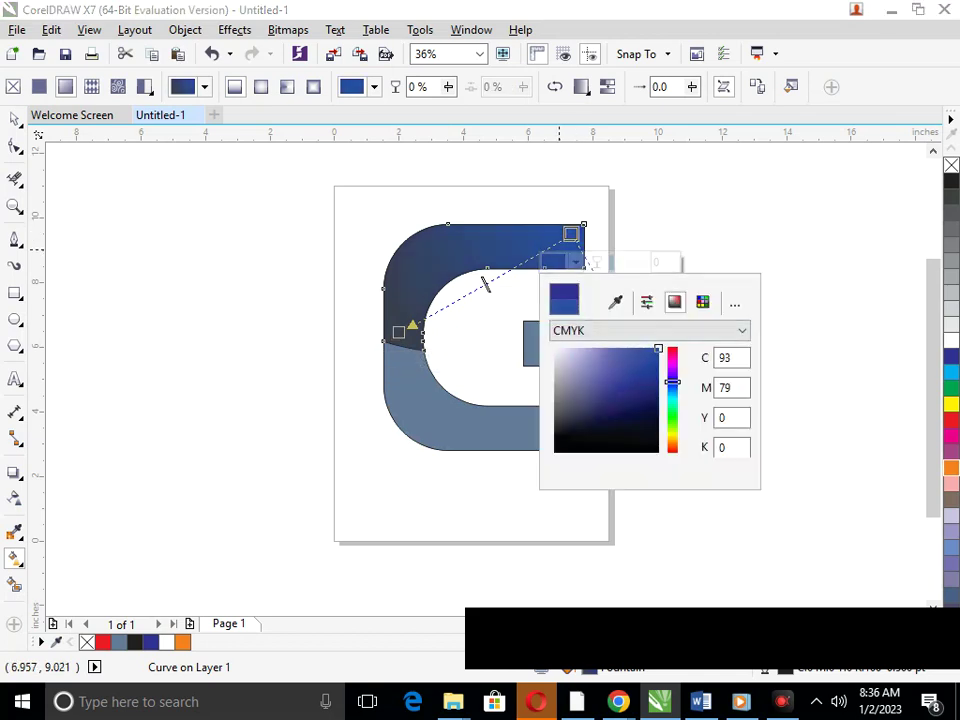
- Change the lower-left end colour of the upper section's gradient to crimson red, then deselect the section
{"action": "left_click", "coordinate": [400, 328]}
{"action": "left_click", "coordinate": [398, 331]}
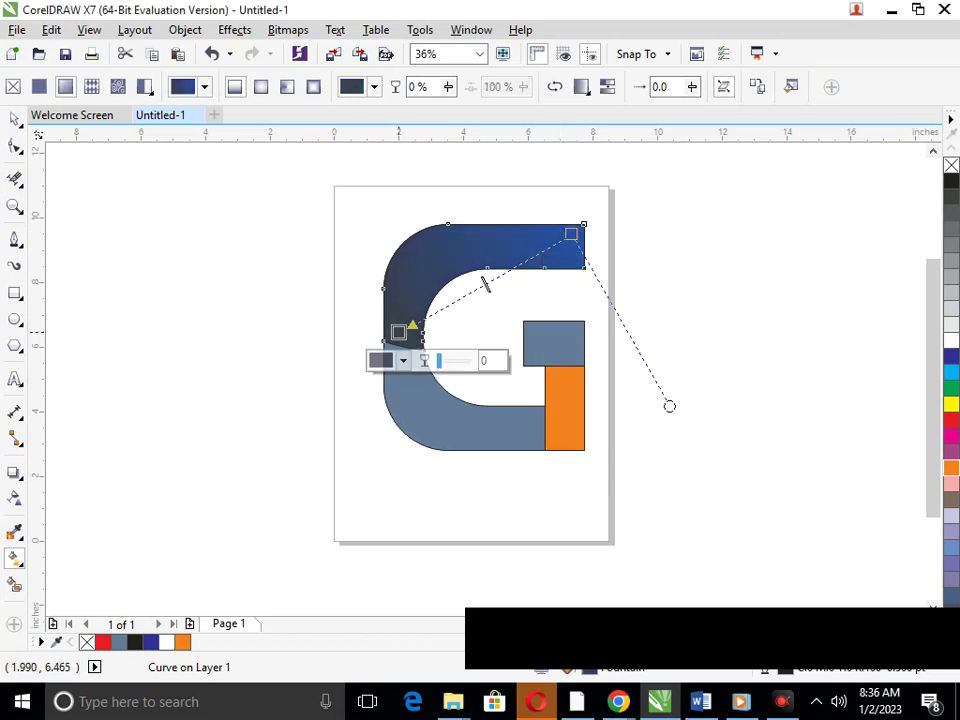
{"action": "left_click", "coordinate": [402, 360]}
{"action": "mouse_move", "coordinate": [408, 519]}
{"action": "left_mouse_down"}
{"action": "mouse_move", "coordinate": [405, 463]}
{"action": "mouse_move", "coordinate": [417, 466]}
{"action": "left_mouse_up"}
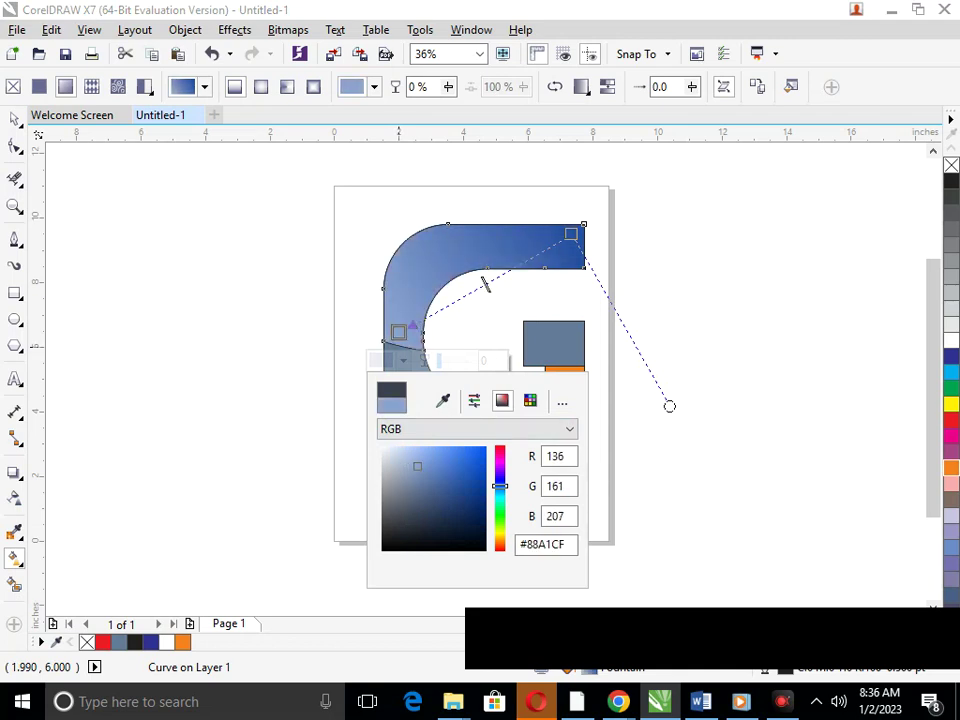
{"action": "left_click_drag", "start_coordinate": [500, 486], "coordinate": [500, 546]}
{"action": "mouse_move", "coordinate": [417, 466]}
{"action": "left_mouse_down"}
{"action": "mouse_move", "coordinate": [472, 447]}
{"action": "mouse_move", "coordinate": [461, 487]}
{"action": "left_mouse_up"}
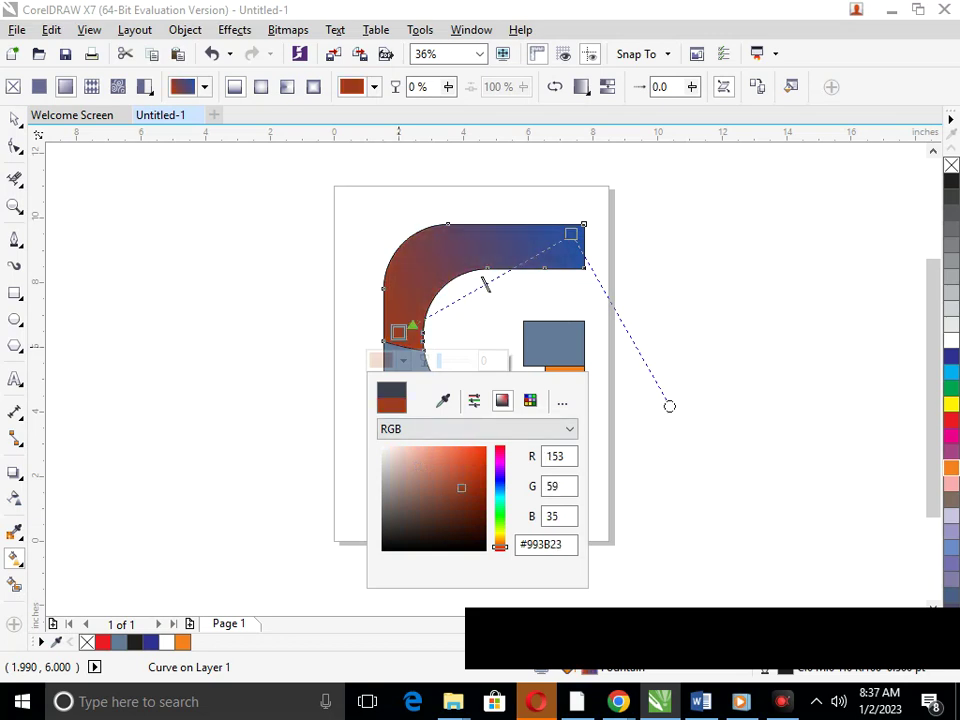
{"action": "left_click_drag", "start_coordinate": [500, 546], "coordinate": [500, 449]}
{"action": "mouse_move", "coordinate": [467, 485]}
{"action": "left_mouse_down"}
{"action": "mouse_move", "coordinate": [456, 463]}
{"action": "mouse_move", "coordinate": [448, 480]}
{"action": "left_mouse_up"}
{"action": "left_click", "coordinate": [14, 119]}
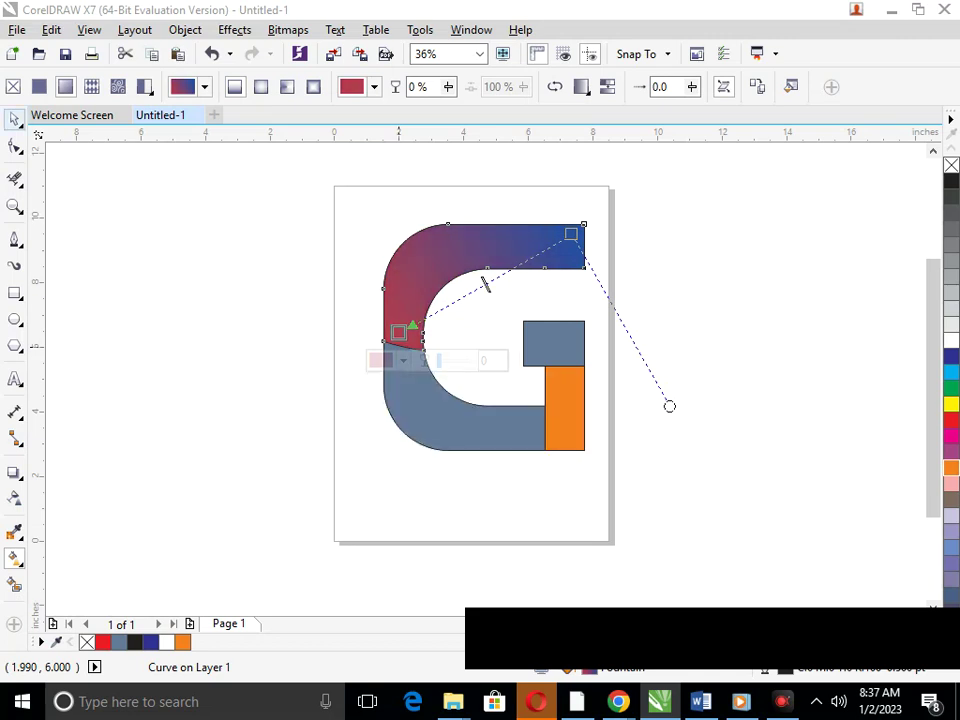
{"action": "left_click", "coordinate": [188, 395]}
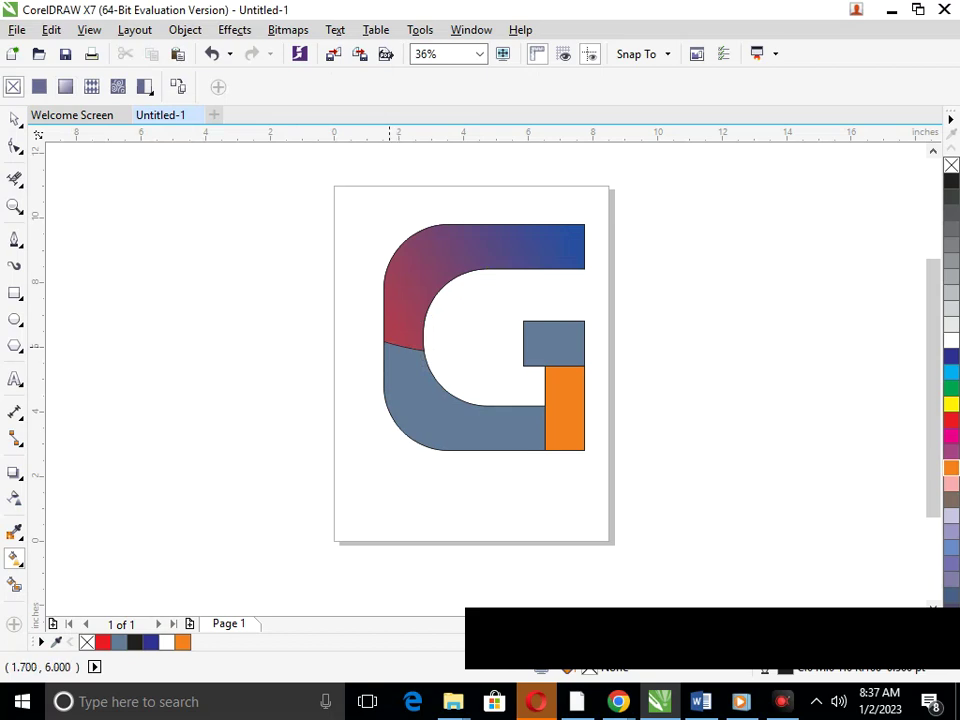
- Apply a linear fountain fill to the lower body section from its lower-right end to its upper-left end, with a dark grey end colour
{"action": "left_click", "coordinate": [398, 385]}
{"action": "left_click_drag", "start_coordinate": [536, 443], "coordinate": [397, 359]}
{"action": "left_click", "coordinate": [324, 387]}
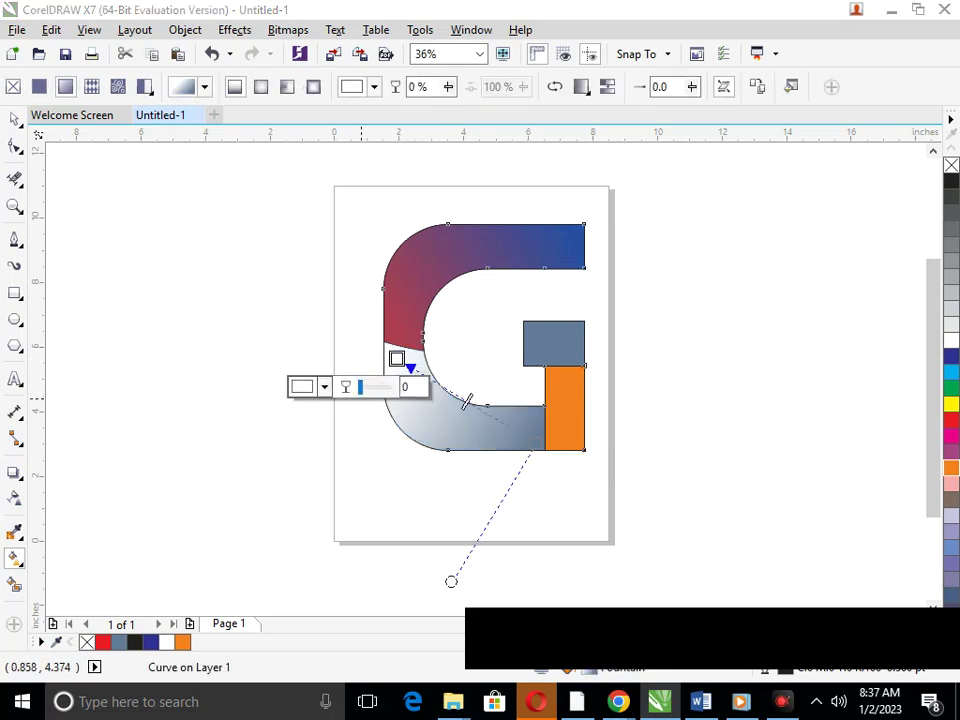
{"action": "left_click", "coordinate": [310, 527]}
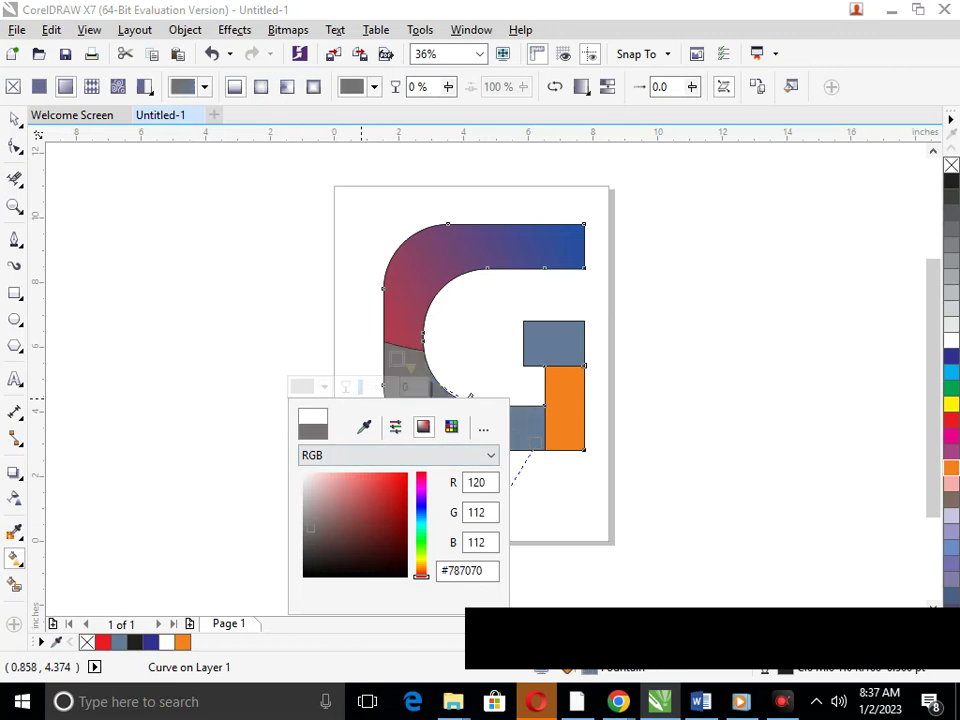
{"action": "left_click", "coordinate": [308, 546]}
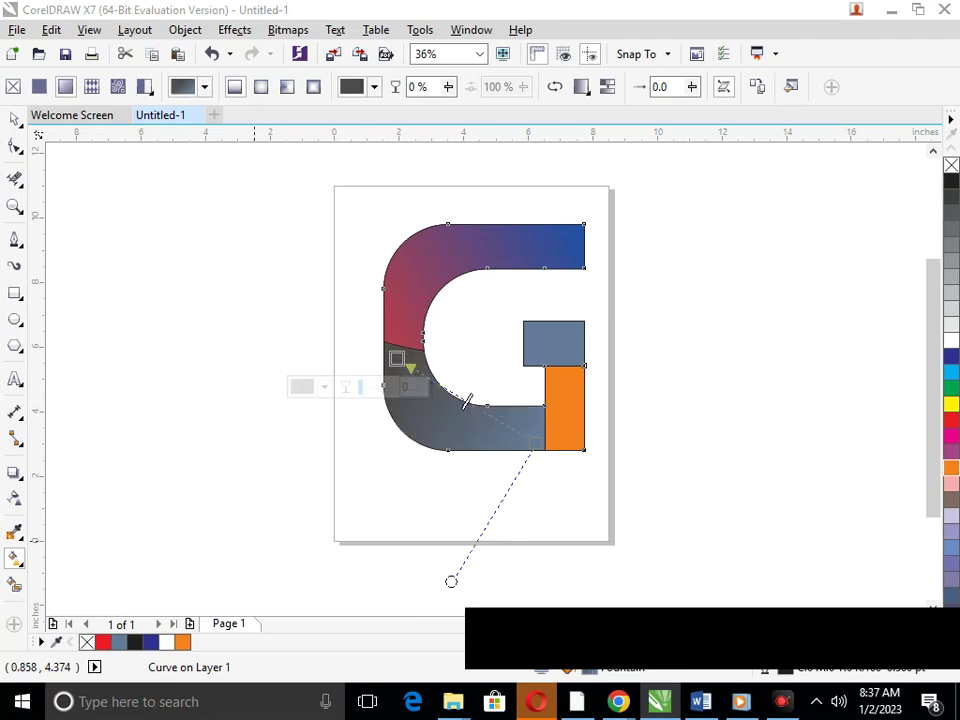
- Set the lower-right start colour of the lower section's gradient to a dark green from the PANTONE solid coated palette
{"action": "left_click", "coordinate": [531, 447]}
{"action": "left_click", "coordinate": [463, 471]}
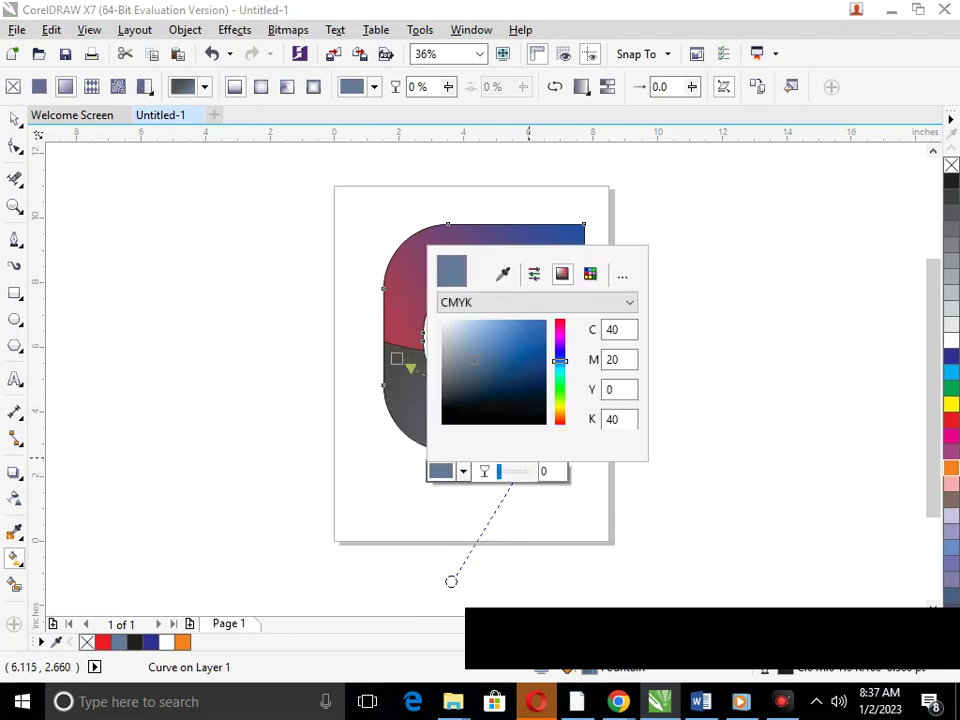
{"action": "left_click", "coordinate": [590, 274]}
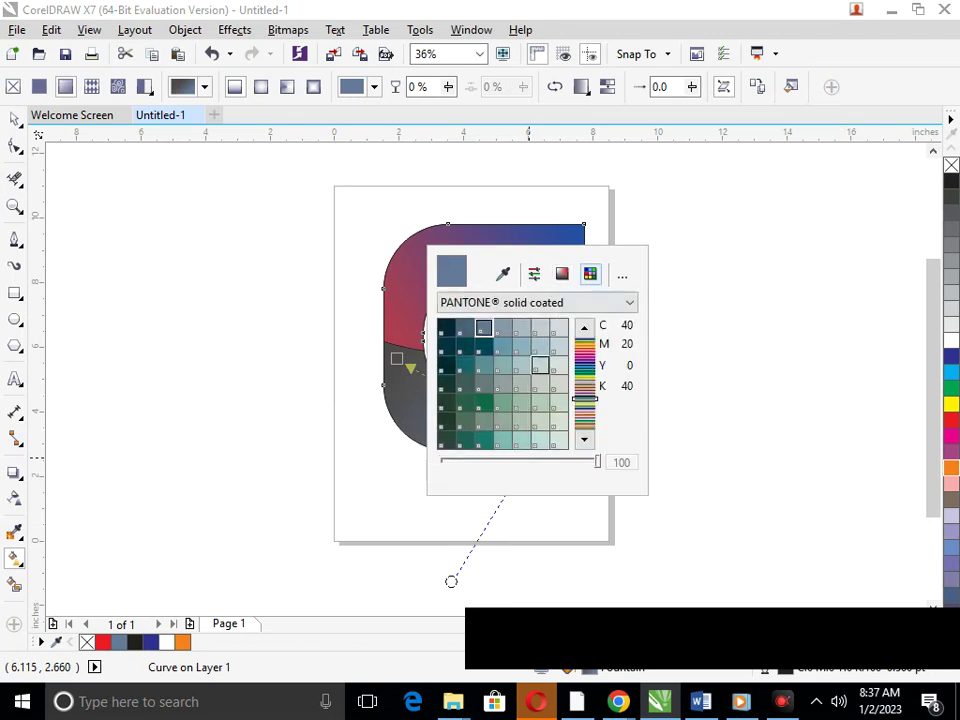
{"action": "left_click", "coordinate": [483, 403]}
{"action": "left_click", "coordinate": [356, 469]}
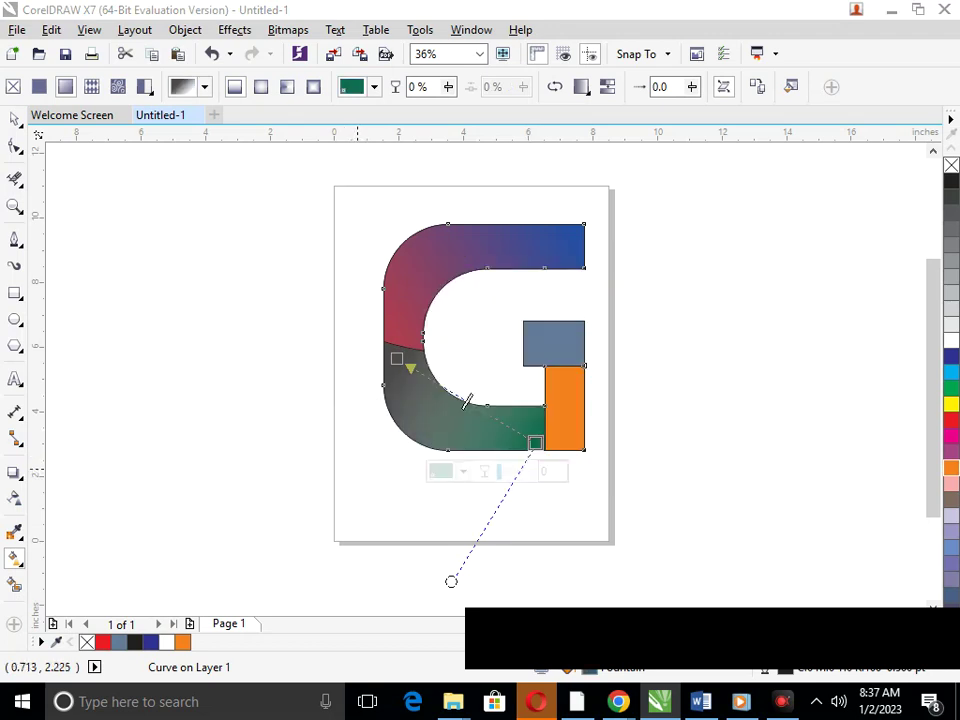
- Apply a linear fountain fill to the G's crossbar rectangle from its lower-right corner to its upper-left corner
{"action": "left_click", "coordinate": [583, 351]}
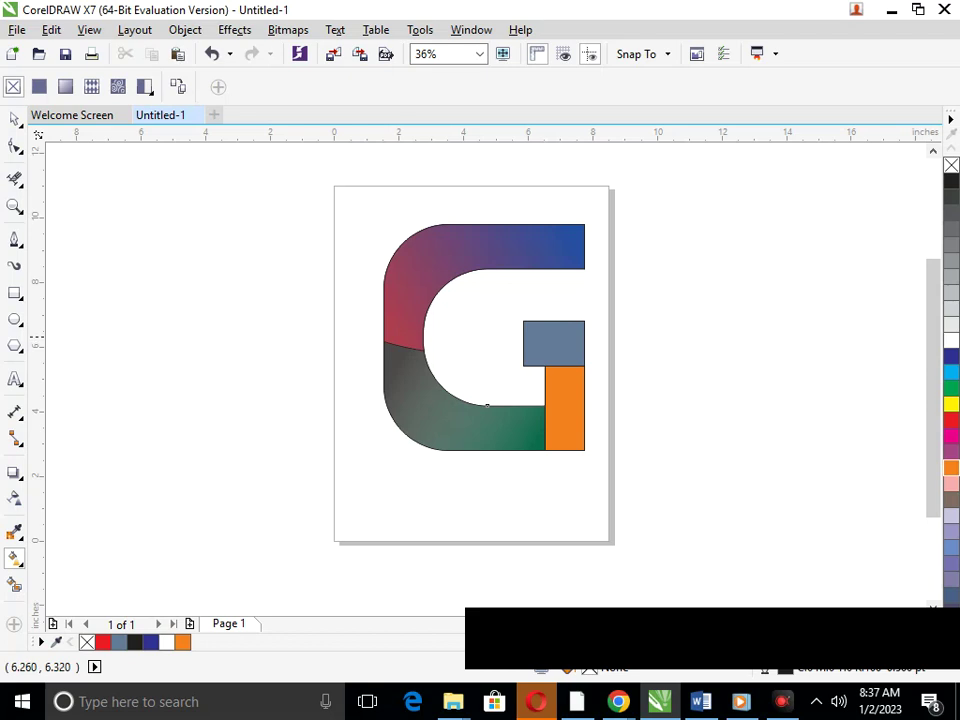
{"action": "left_click", "coordinate": [524, 325]}
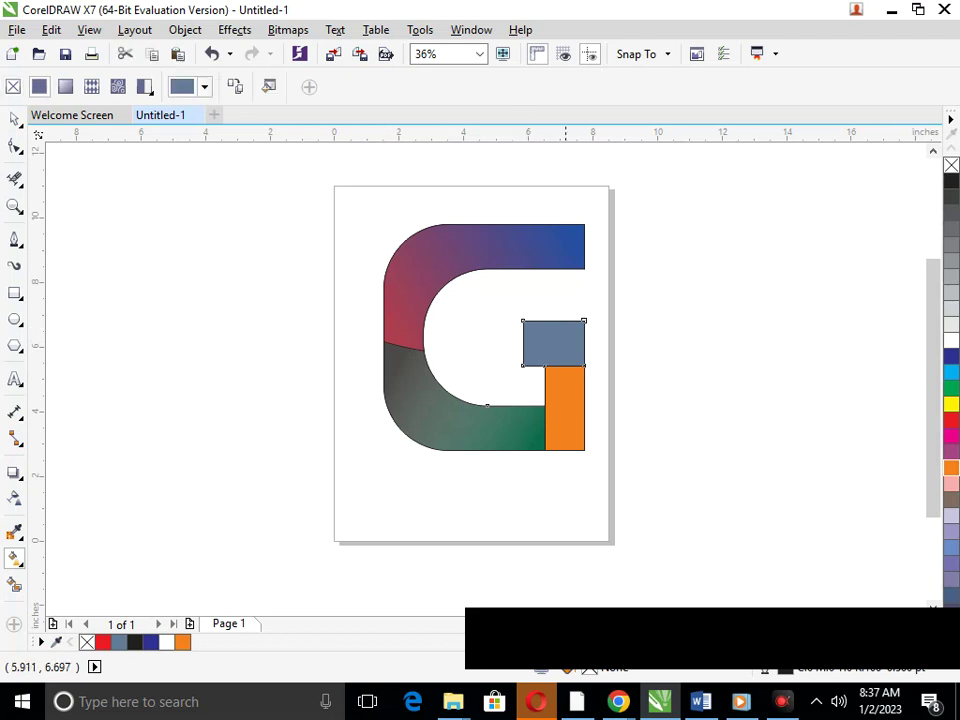
{"action": "left_click_drag", "start_coordinate": [584, 365], "coordinate": [523, 320]}
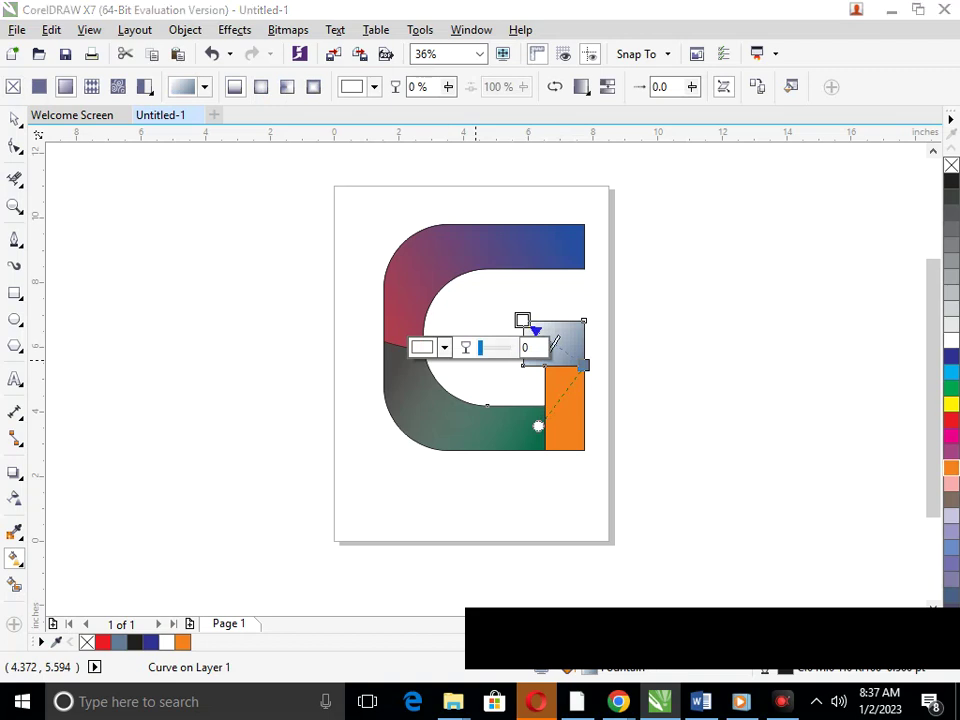
- Set the crossbar gradient's upper-left end colour to a dark brown from the PANTONE solid coated palette
{"action": "left_click", "coordinate": [445, 348]}
{"action": "left_click", "coordinate": [480, 451]}
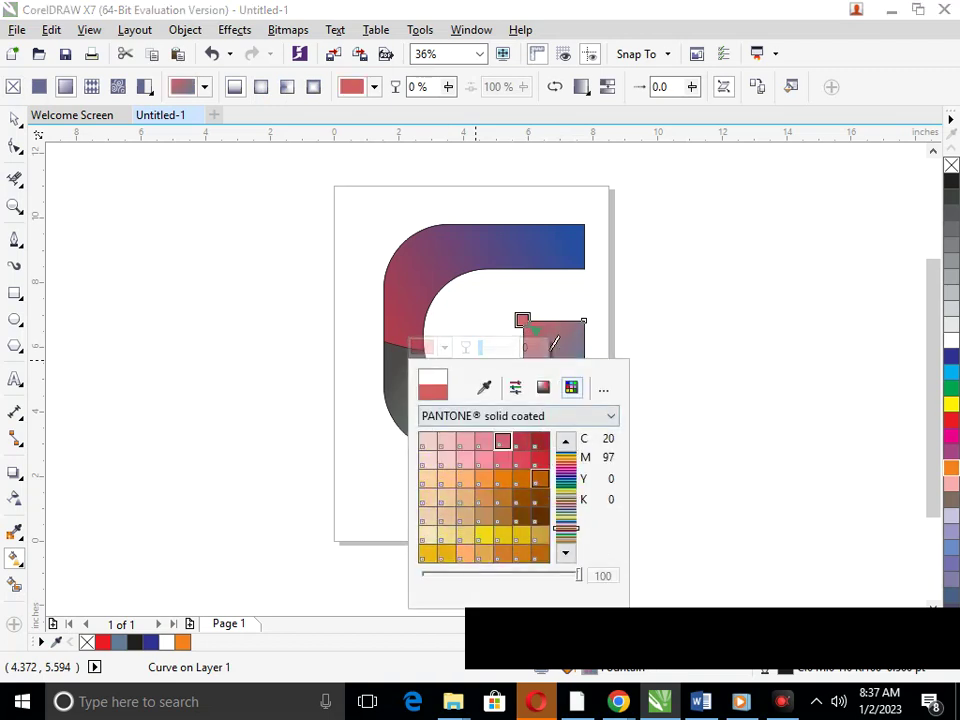
{"action": "left_click", "coordinate": [564, 477]}
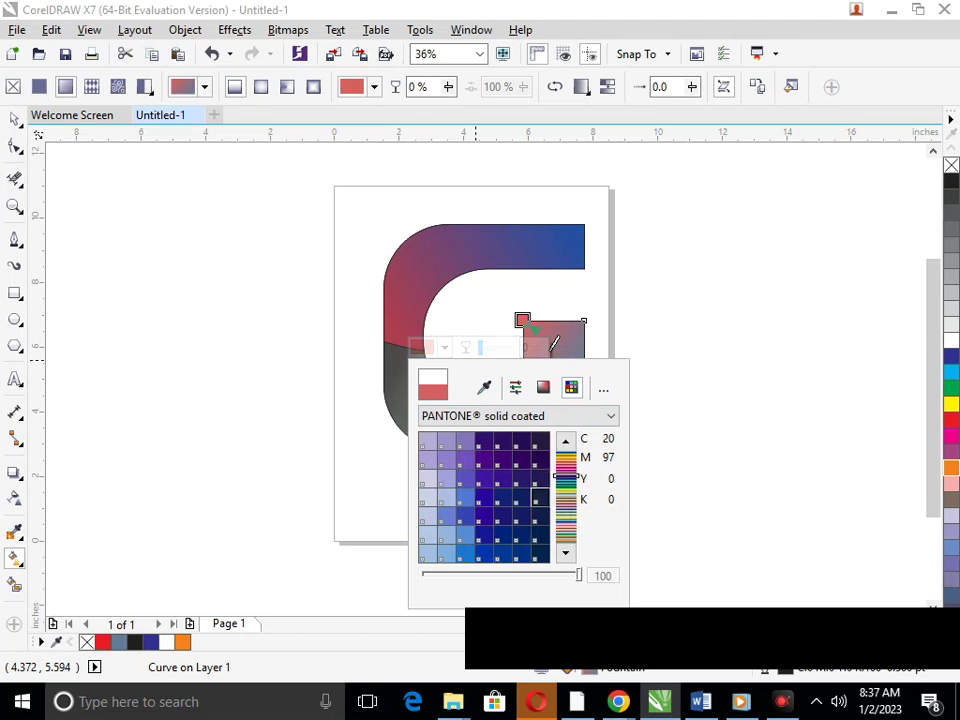
{"action": "left_click", "coordinate": [540, 440]}
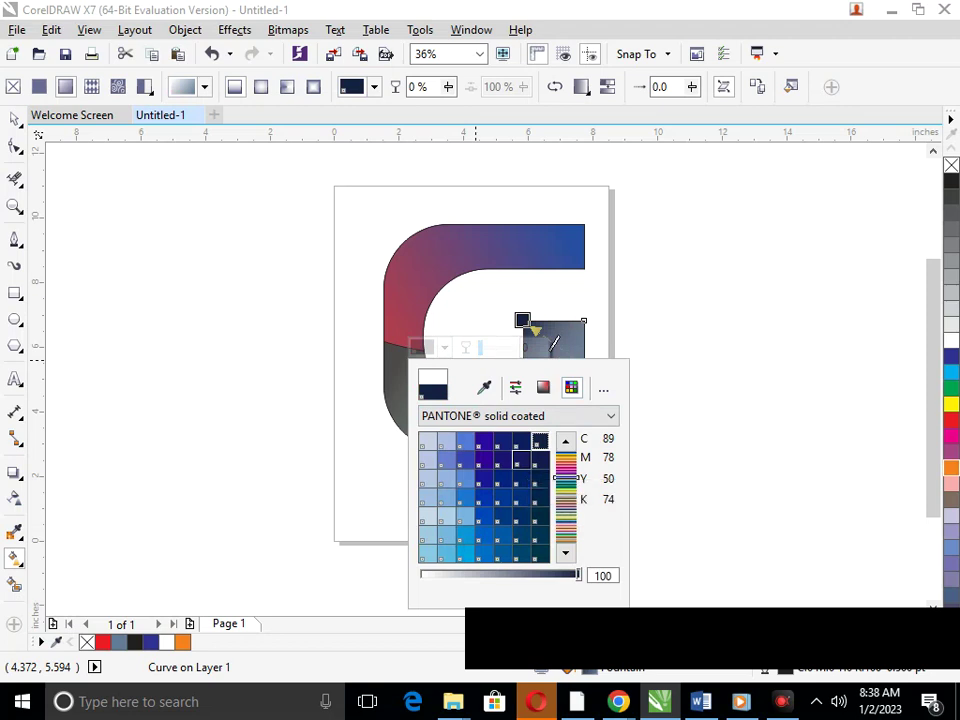
{"action": "left_click", "coordinate": [562, 469]}
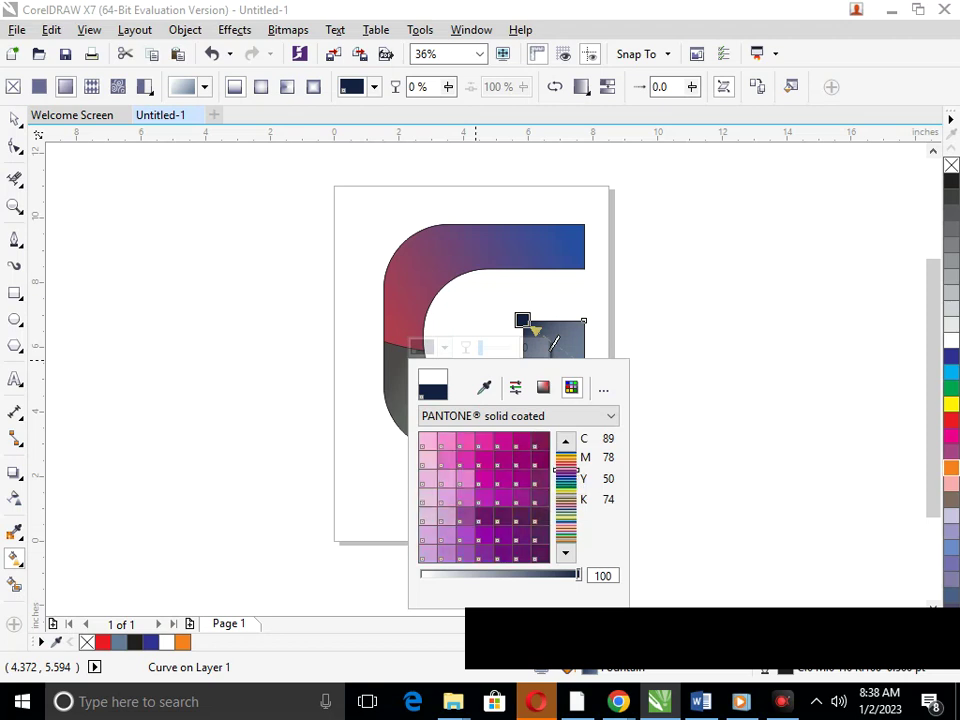
{"action": "left_click", "coordinate": [540, 460]}
{"action": "left_click", "coordinate": [565, 510]}
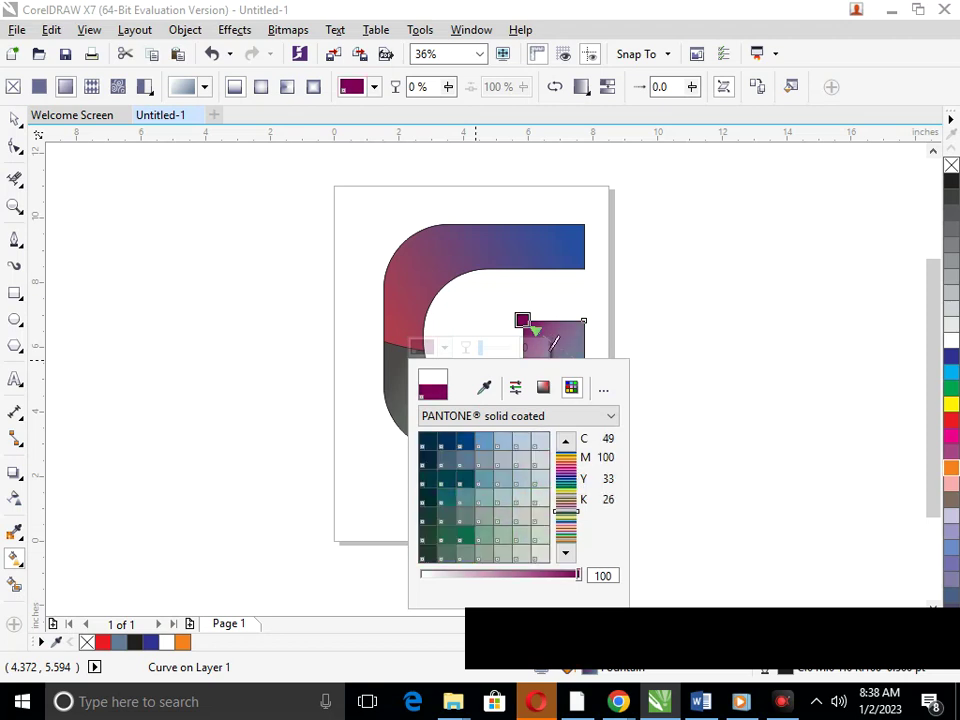
{"action": "left_click", "coordinate": [484, 535]}
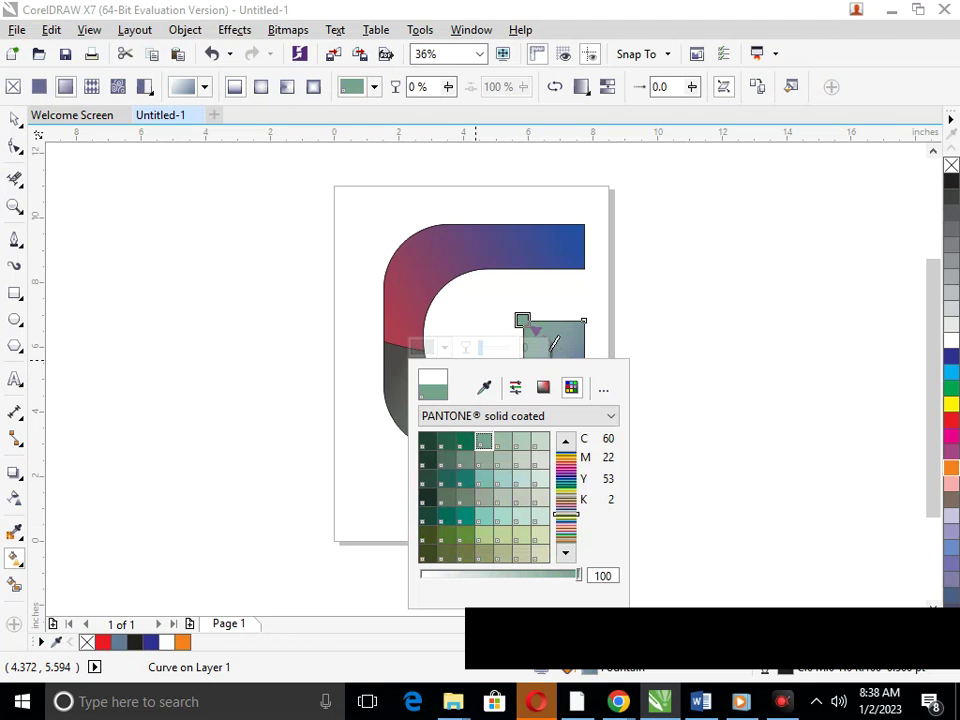
{"action": "left_click", "coordinate": [566, 500]}
{"action": "left_click", "coordinate": [540, 478]}
{"action": "left_click", "coordinate": [465, 535]}
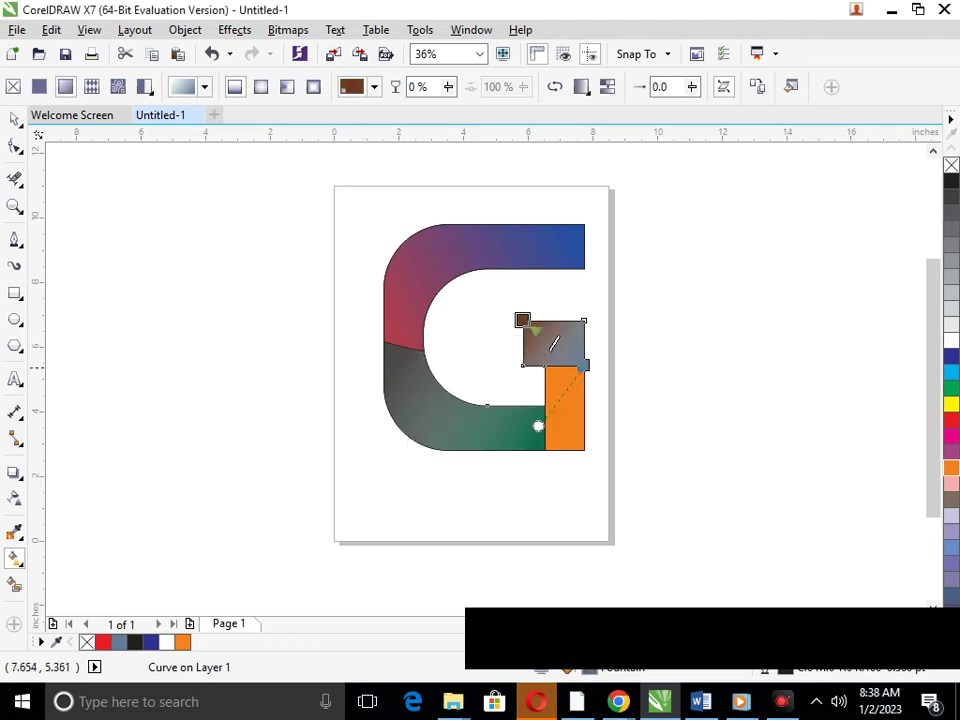
- Set the crossbar gradient's lower-right start colour to the PANTONE solid coated teal C100 M45 Y58 K29
{"action": "left_click", "coordinate": [586, 366]}
{"action": "left_click", "coordinate": [486, 392]}
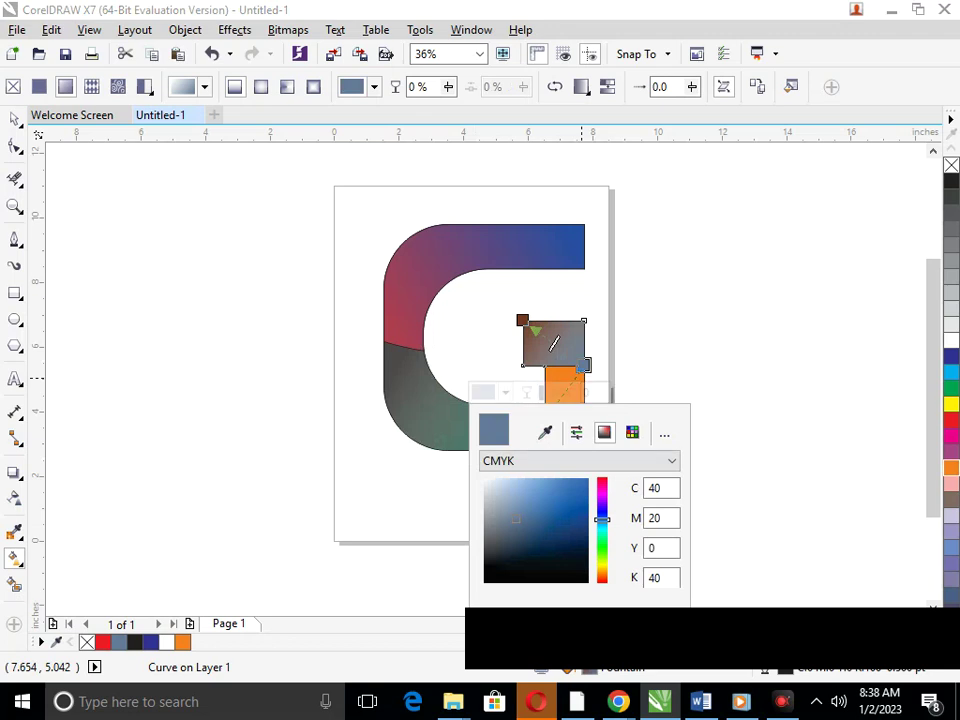
{"action": "left_click", "coordinate": [602, 479]}
{"action": "left_click", "coordinate": [578, 494]}
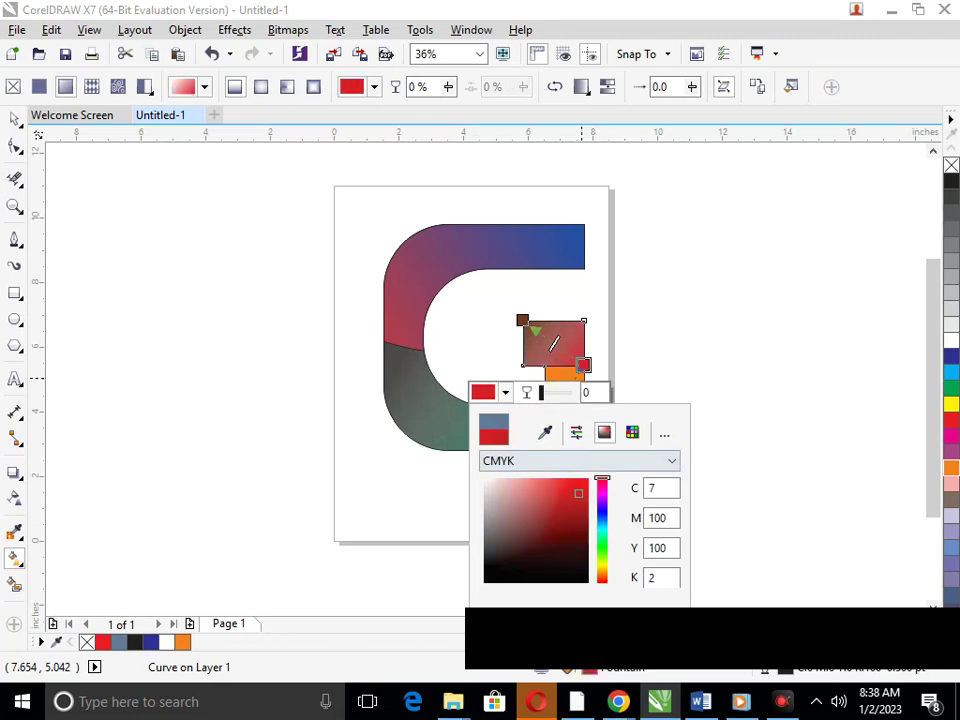
{"action": "left_click", "coordinate": [632, 432]}
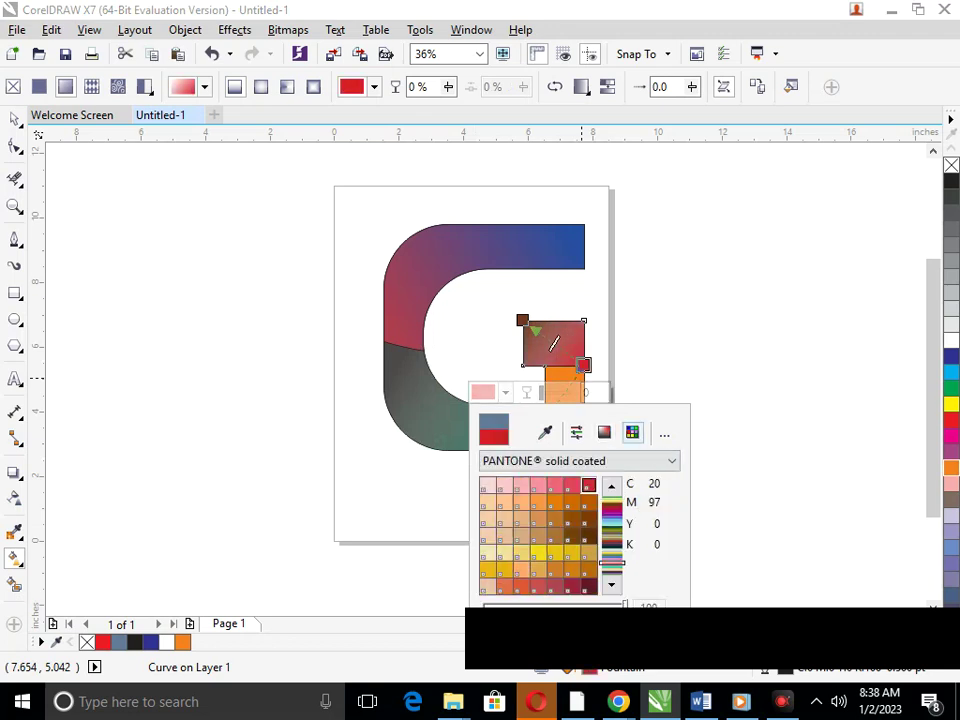
{"action": "left_click_drag", "start_coordinate": [626, 573], "coordinate": [626, 528]}
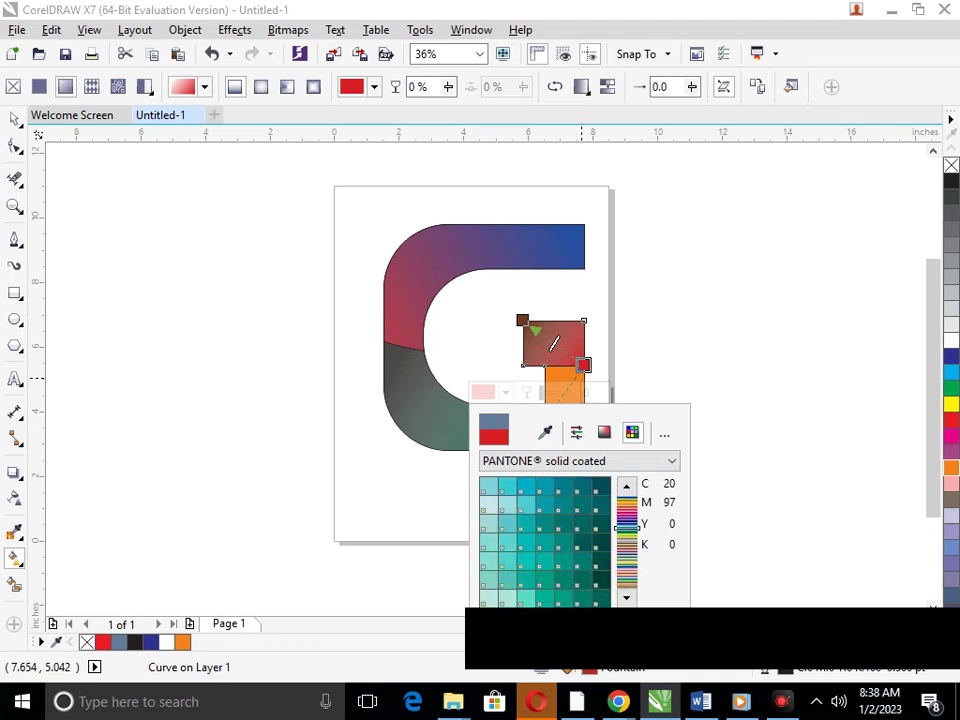
{"action": "left_click", "coordinate": [601, 486]}
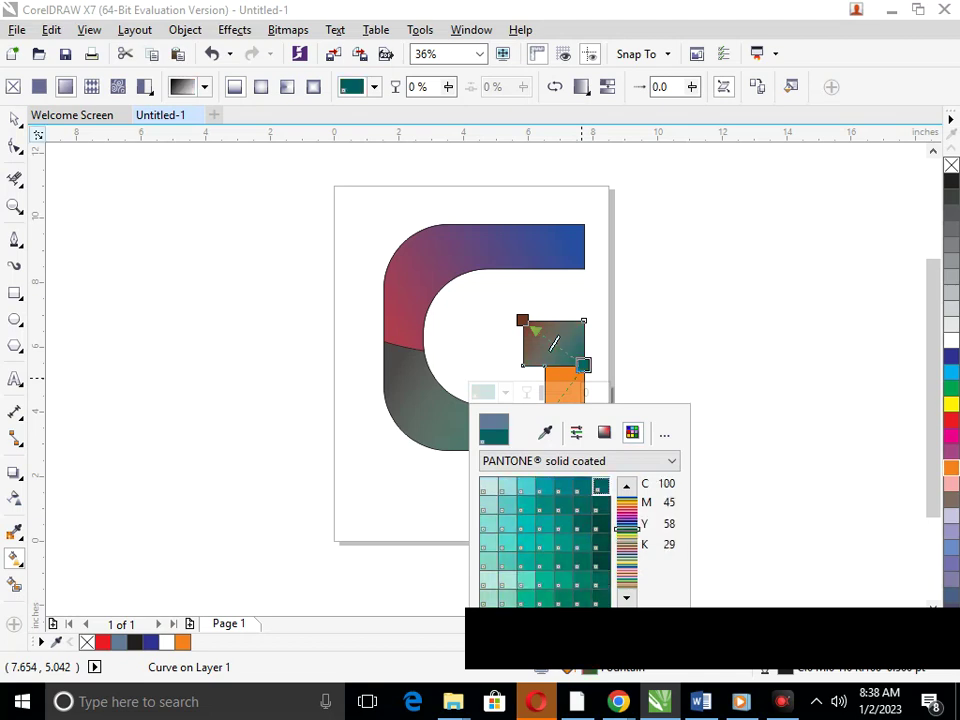
{"action": "left_click", "coordinate": [15, 120]}
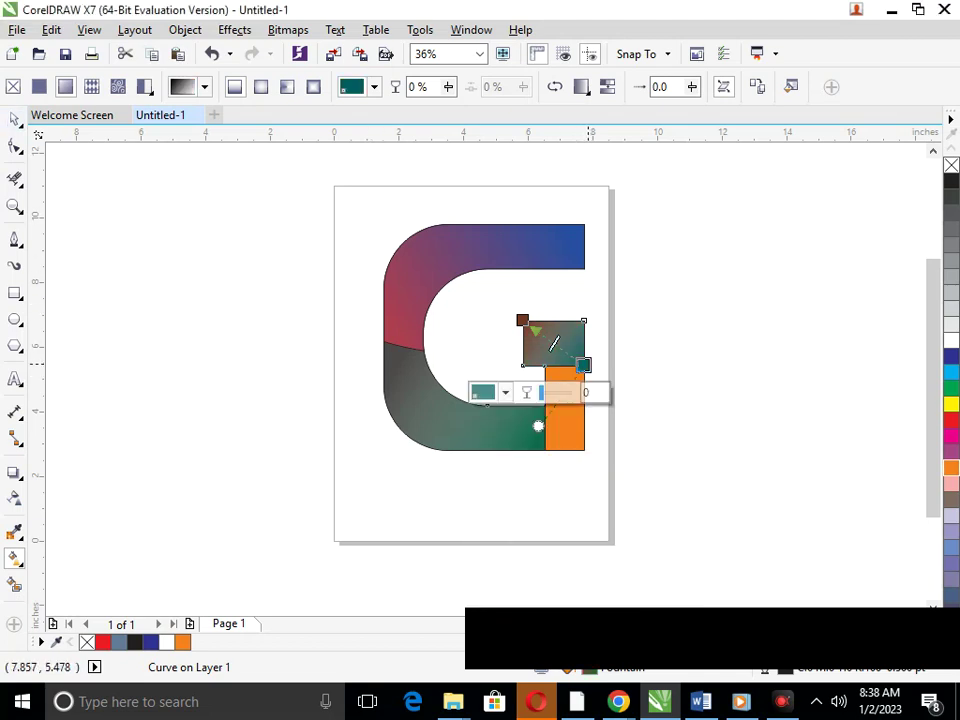
- Set the crossbar gradient's lower-right start colour to PANTONE solid coated purple C75 M100 Y20 K55 and deselect the crossbar
{"action": "left_click", "coordinate": [505, 393]}
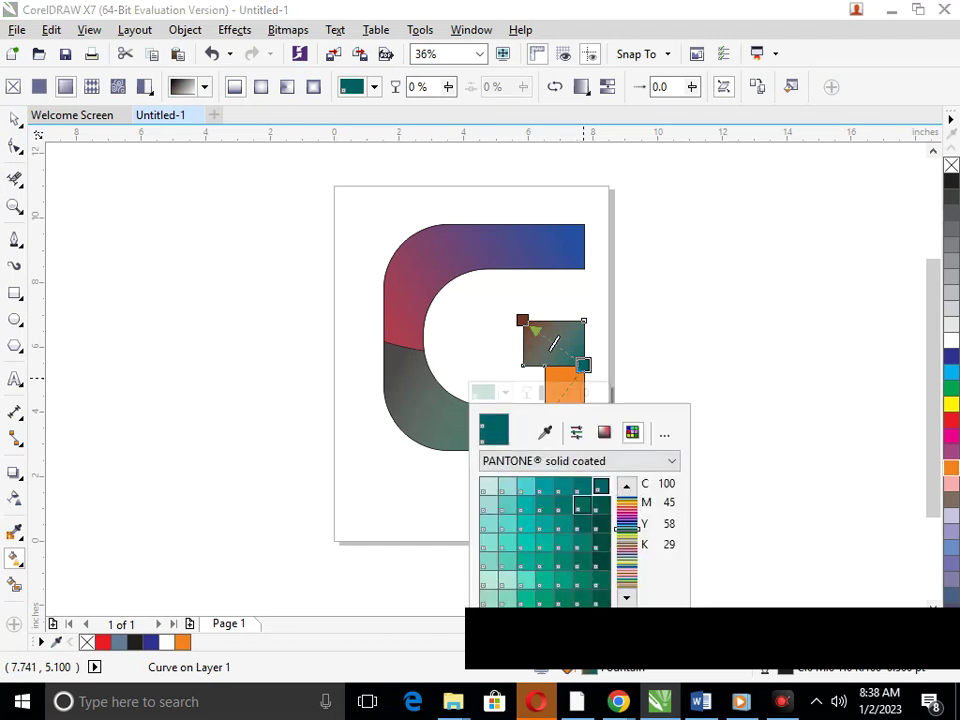
{"action": "left_click", "coordinate": [627, 516]}
{"action": "left_click", "coordinate": [601, 486]}
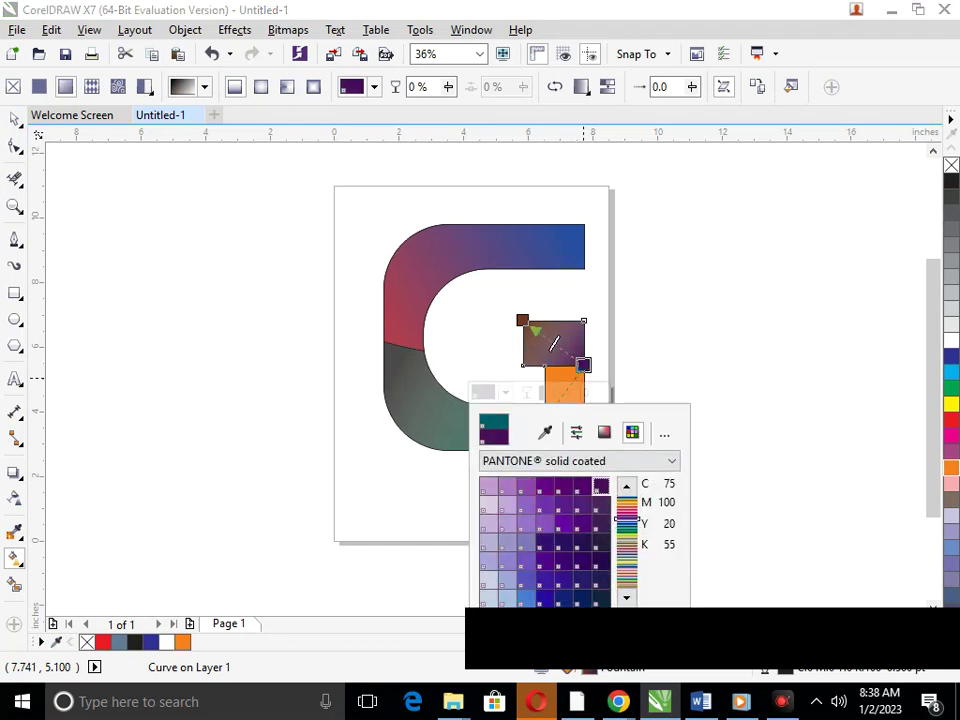
{"action": "left_click", "coordinate": [382, 504]}
{"action": "left_click", "coordinate": [15, 120]}
{"action": "left_click", "coordinate": [177, 306]}
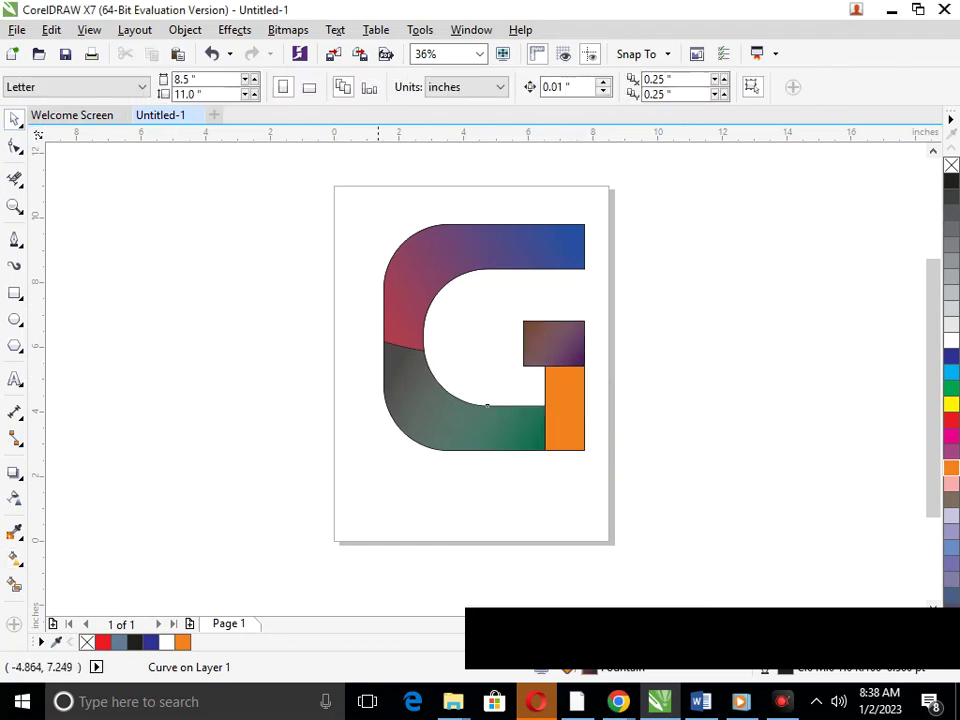
- Apply a linear fountain fill to the orange stem rectangle from its lower-right corner to its upper-left corner
{"action": "left_click", "coordinate": [566, 410]}
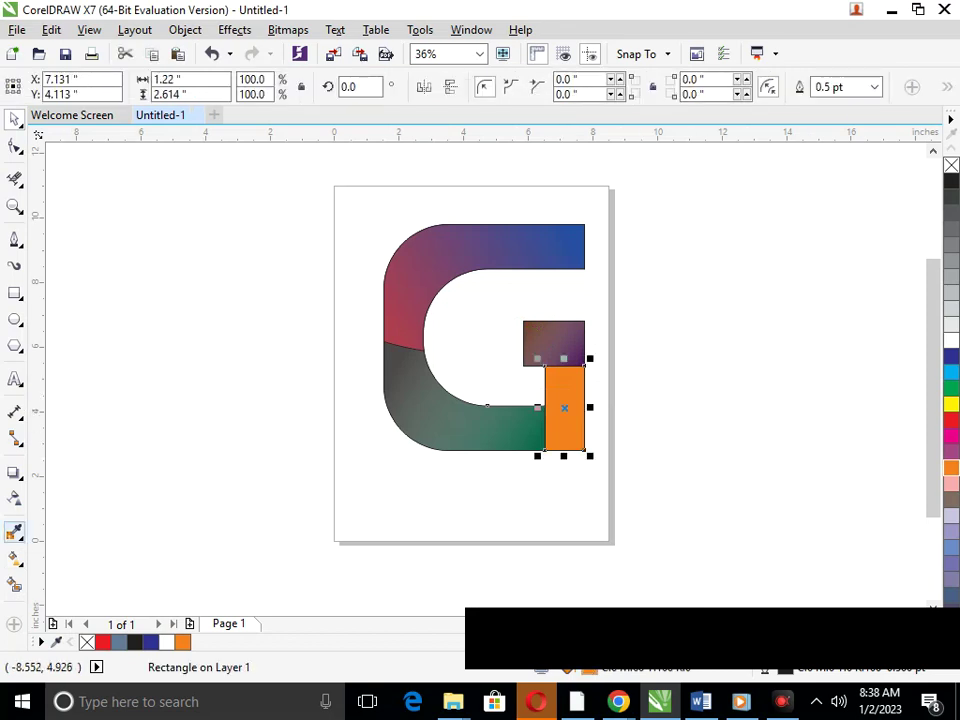
{"action": "left_click", "coordinate": [15, 558]}
{"action": "left_click", "coordinate": [60, 558]}
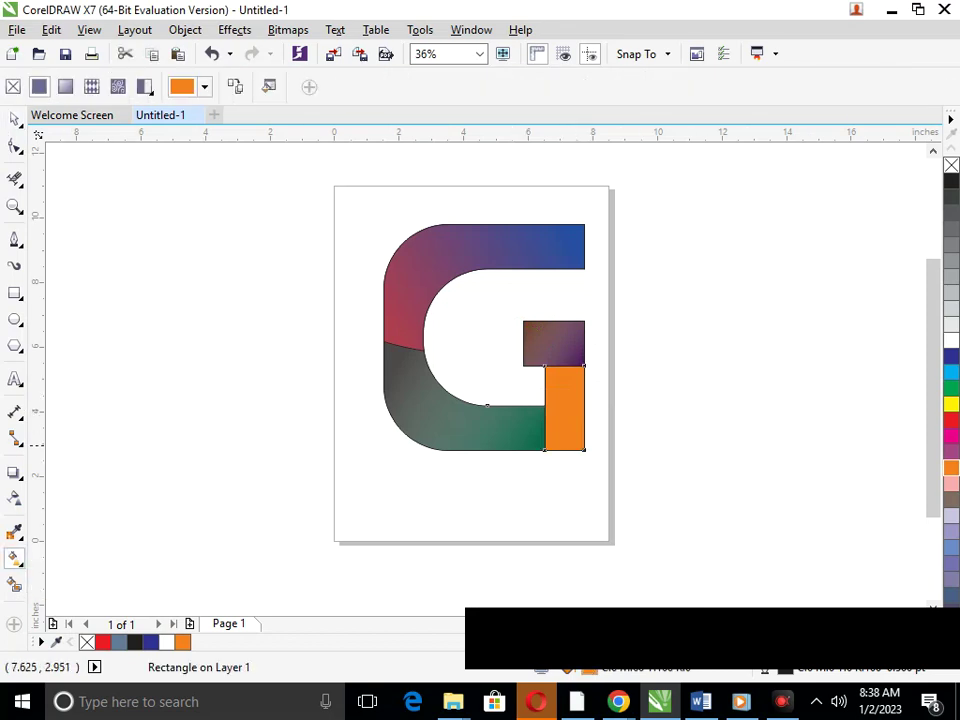
{"action": "left_click_drag", "start_coordinate": [582, 443], "coordinate": [553, 365]}
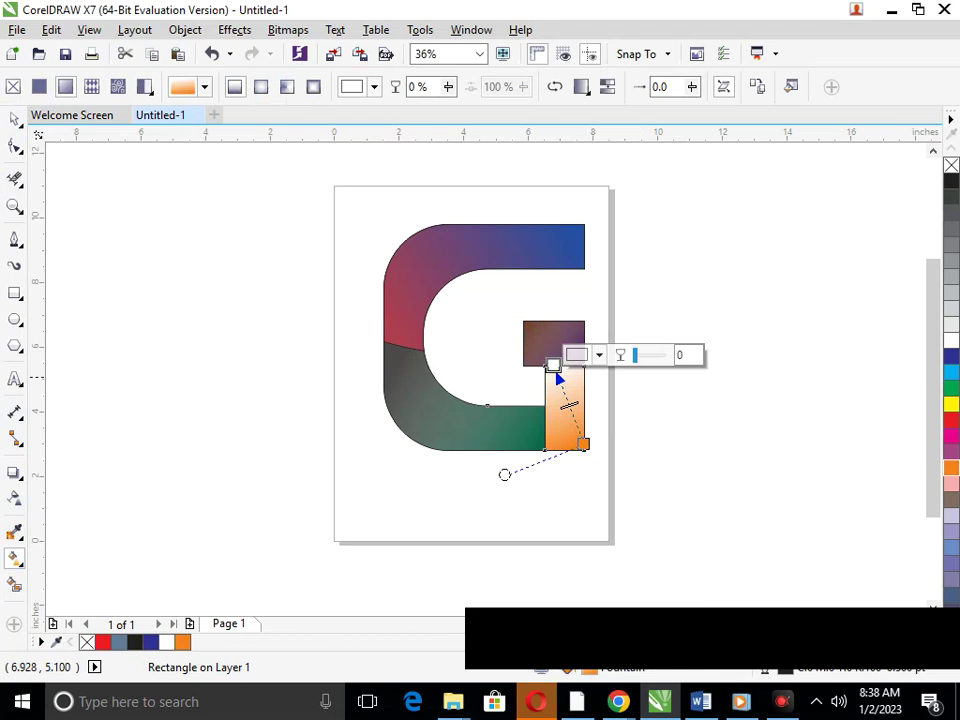
- Set the stem gradient's upper-left end colour to the CMYK red C2 M85 Y69 K0 and deselect the stem
{"action": "left_click", "coordinate": [580, 358]}
{"action": "left_click", "coordinate": [652, 449]}
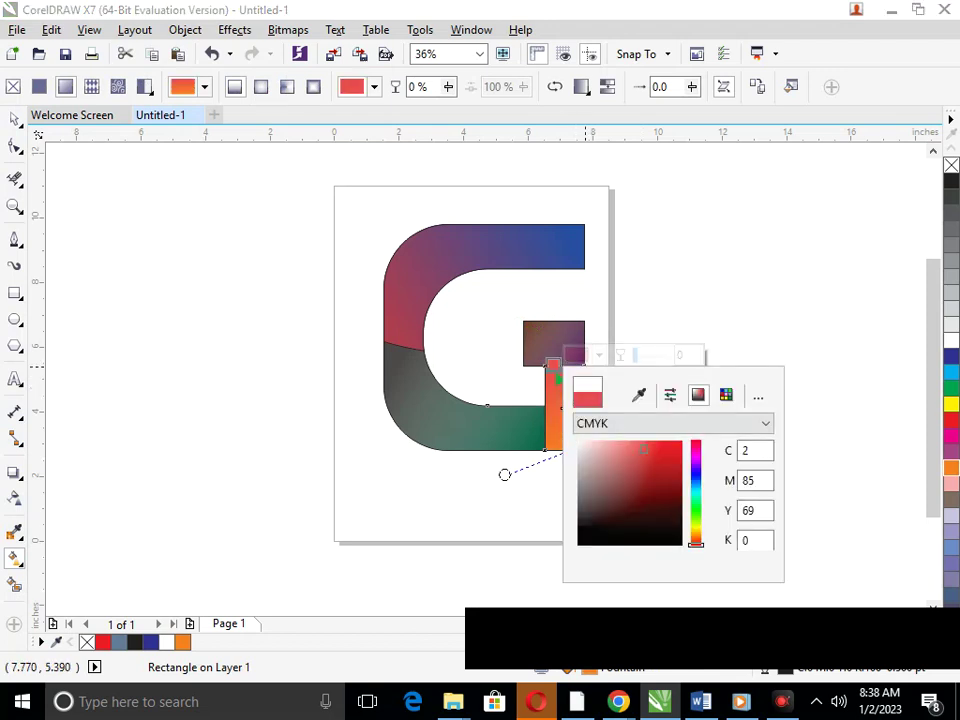
{"action": "left_click", "coordinate": [524, 512]}
{"action": "left_click", "coordinate": [14, 119]}
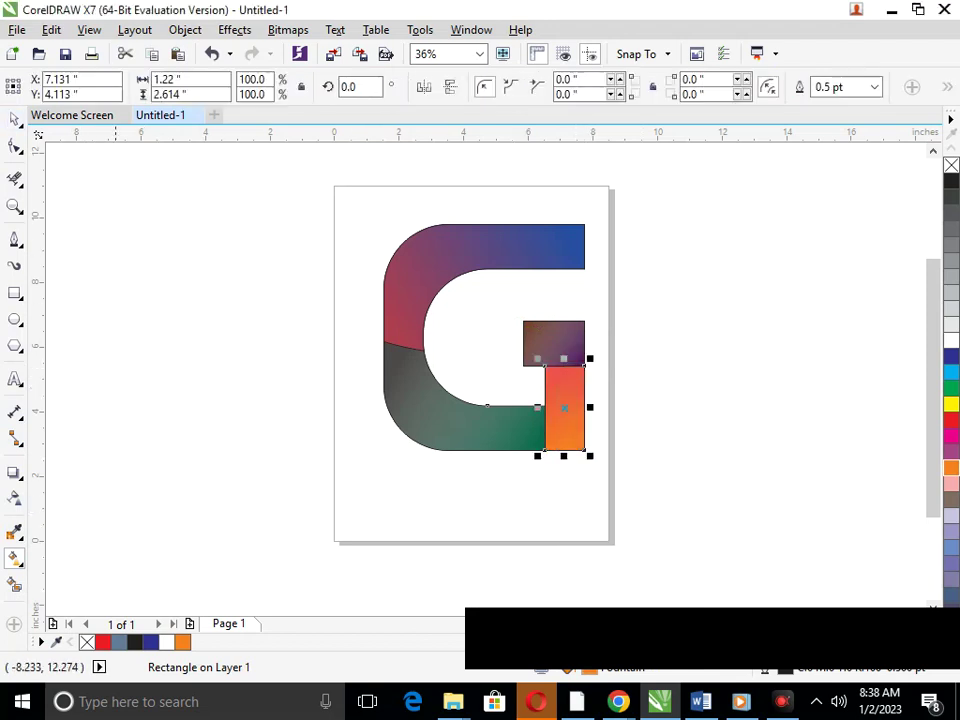
{"action": "left_click", "coordinate": [698, 450]}
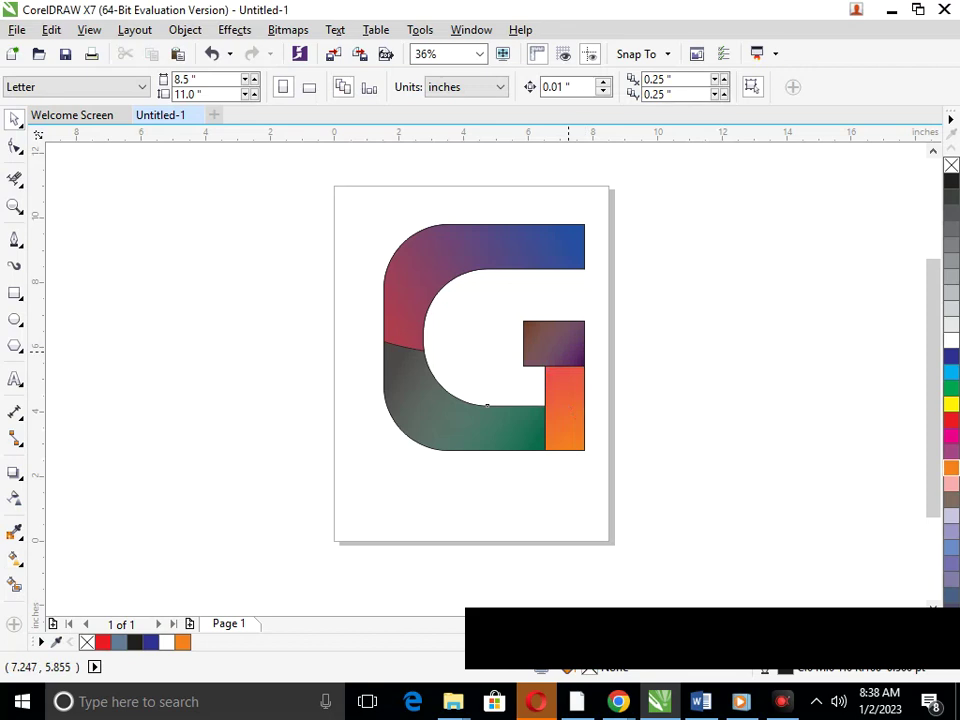
{"action": "left_click", "coordinate": [570, 249]}
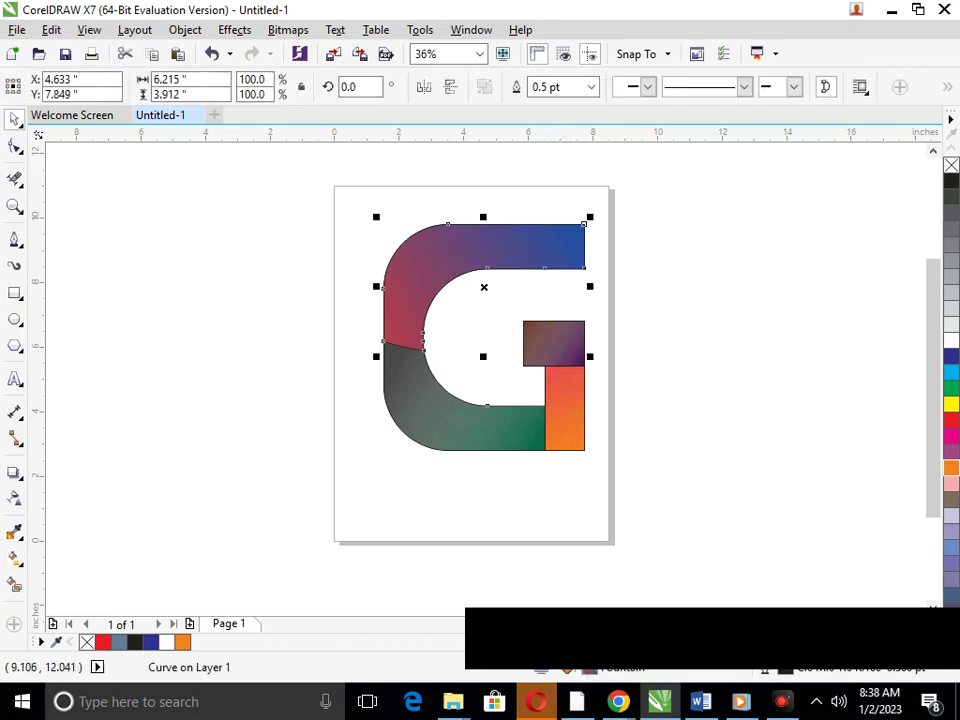
{"action": "left_click", "coordinate": [654, 228]}
{"action": "left_click", "coordinate": [569, 247]}
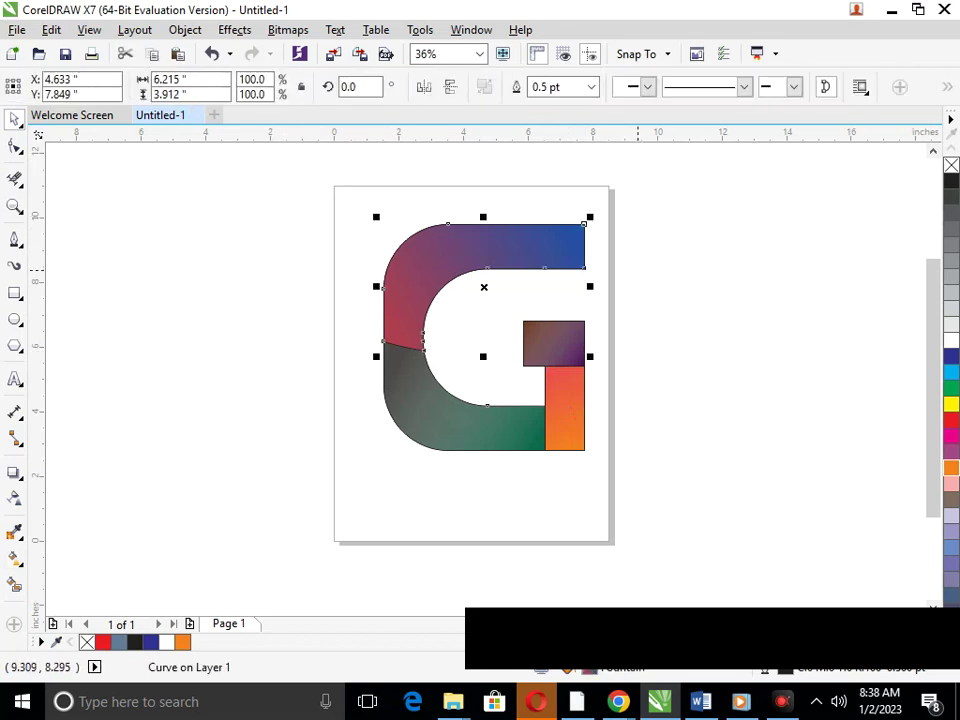
{"action": "left_click", "coordinate": [635, 273]}
{"action": "left_click_drag", "start_coordinate": [563, 248], "coordinate": [602, 203]}
{"action": "key", "text": "ctrl+z"}
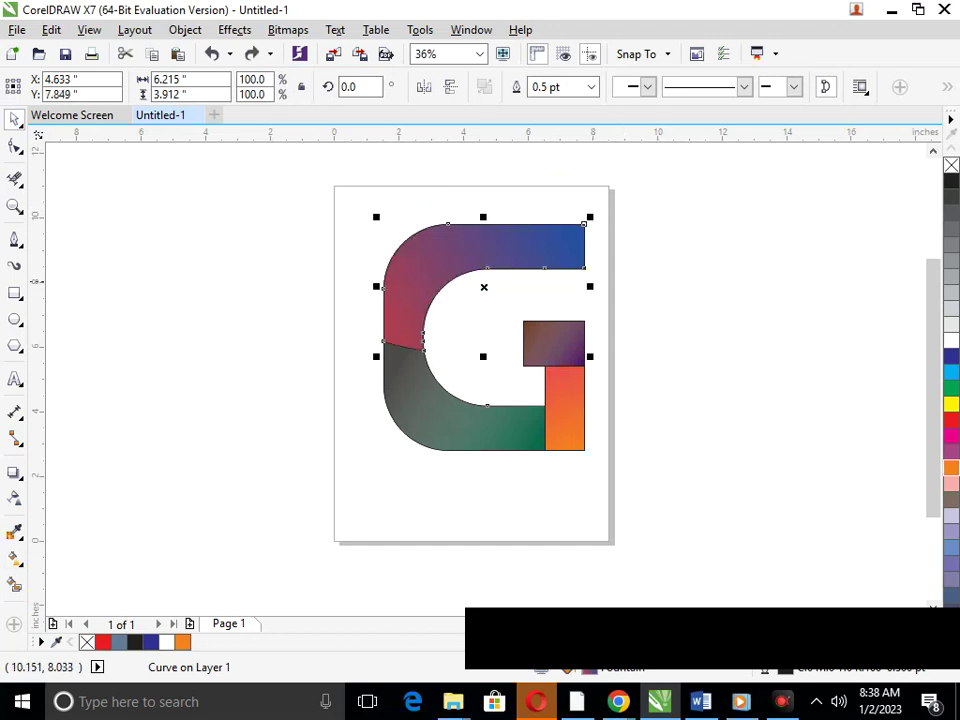
- Select the two corner nodes at the right end of the G's top arm and show the Fillet/Scallop/Chamfer options
{"action": "left_click", "coordinate": [14, 146]}
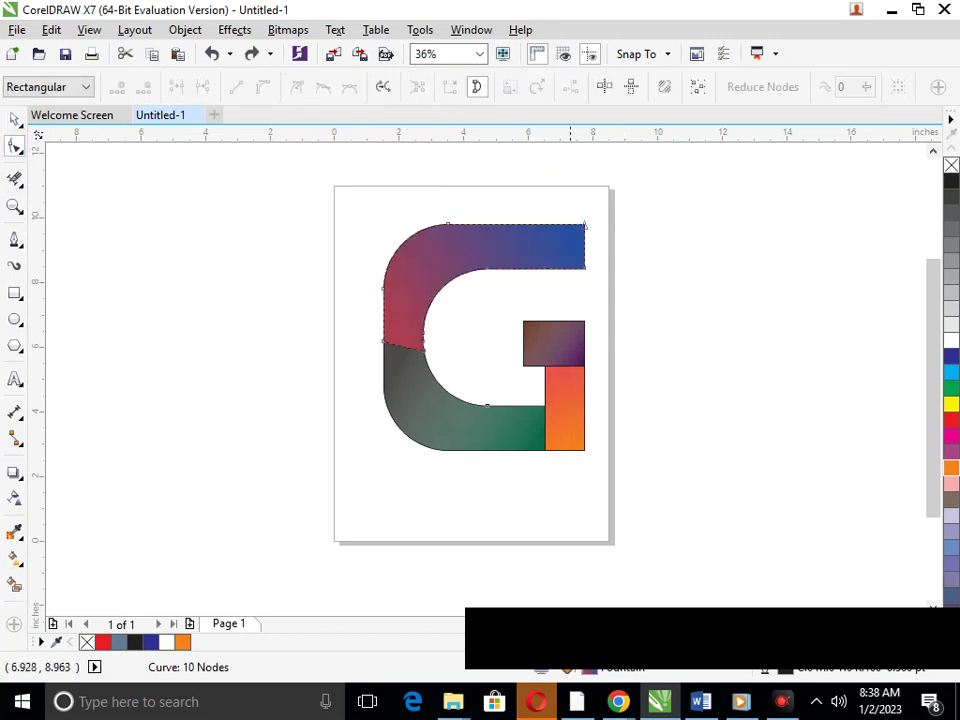
{"action": "left_click_drag", "start_coordinate": [605, 208], "coordinate": [567, 286]}
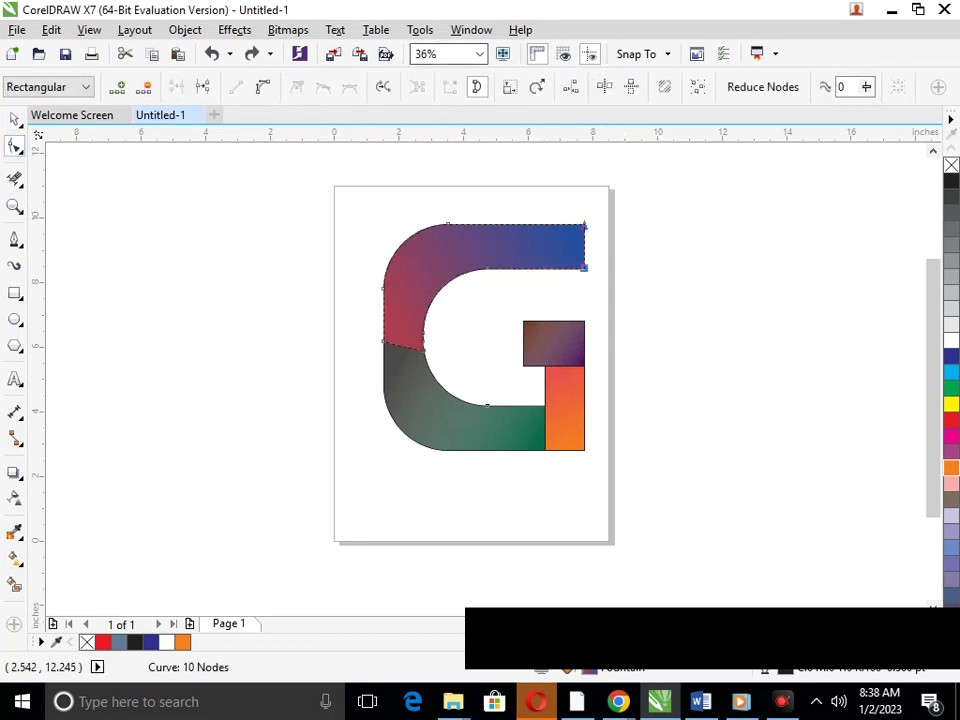
{"action": "left_click", "coordinate": [470, 29]}
{"action": "mouse_move", "coordinate": [538, 277]}
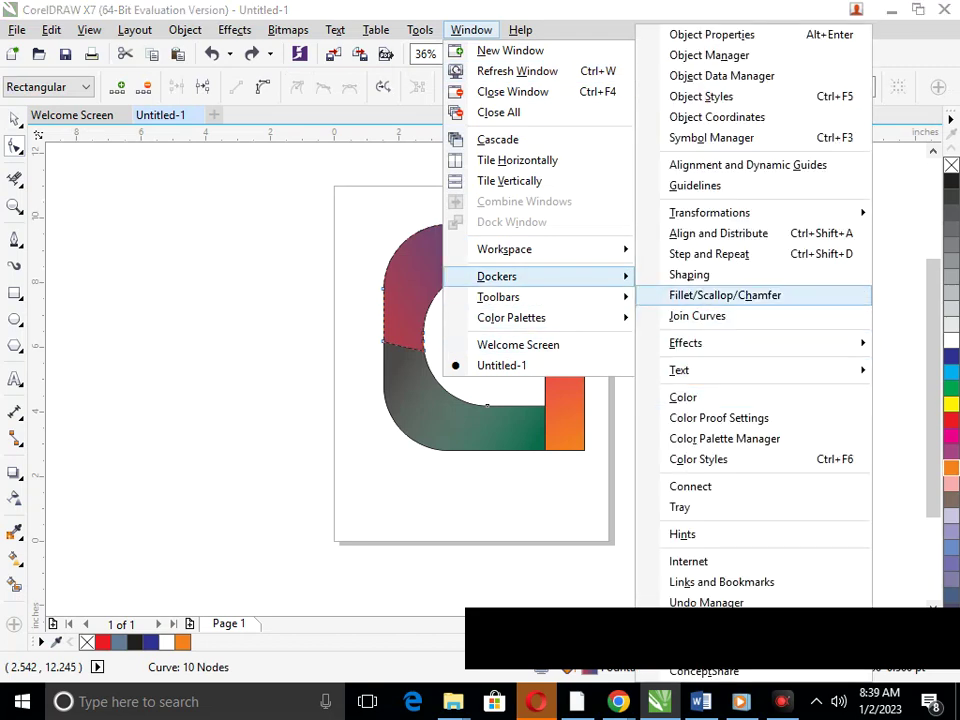
{"action": "left_click", "coordinate": [725, 295]}
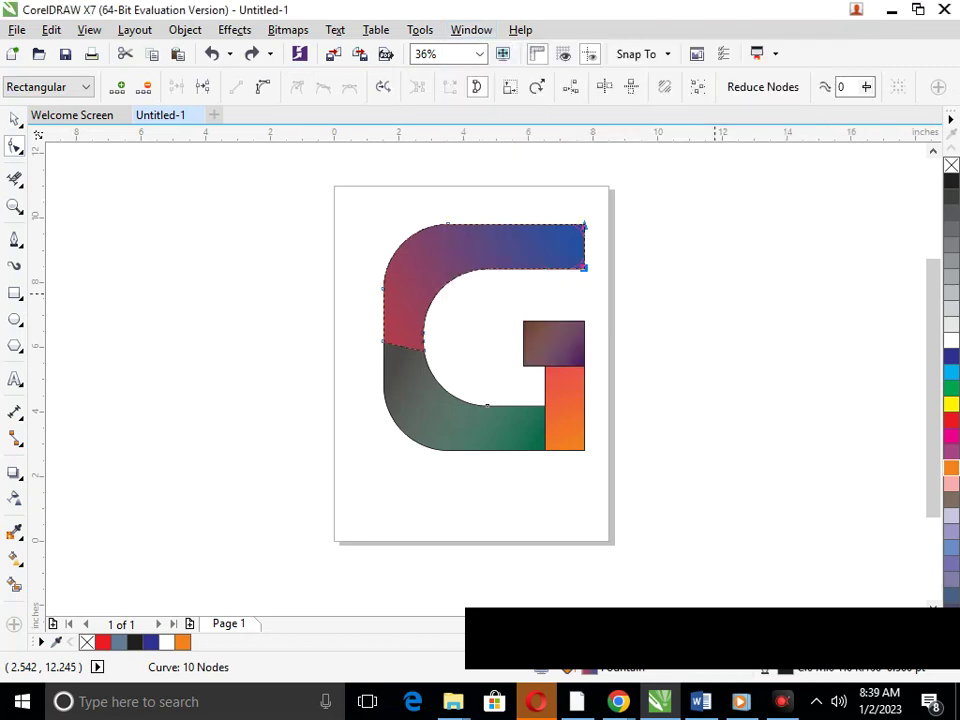
- Fillet the top arm's two right-end corners with a radius of 0.55 inches and deselect the shape
{"action": "left_click", "coordinate": [721, 160]}
{"action": "left_click", "coordinate": [719, 138]}
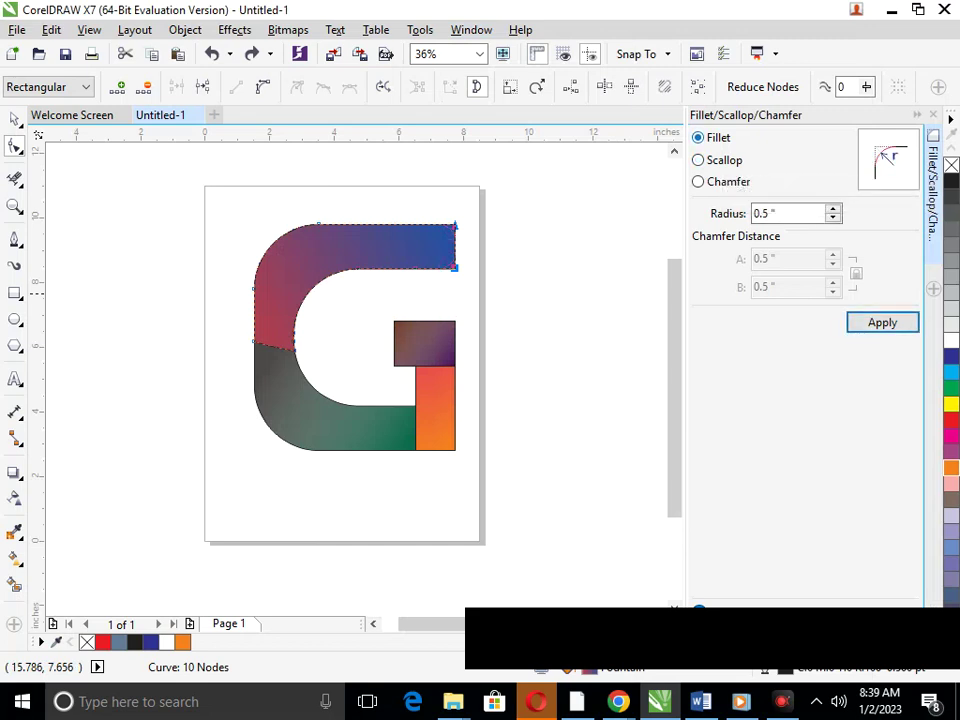
{"action": "left_click", "coordinate": [724, 182]}
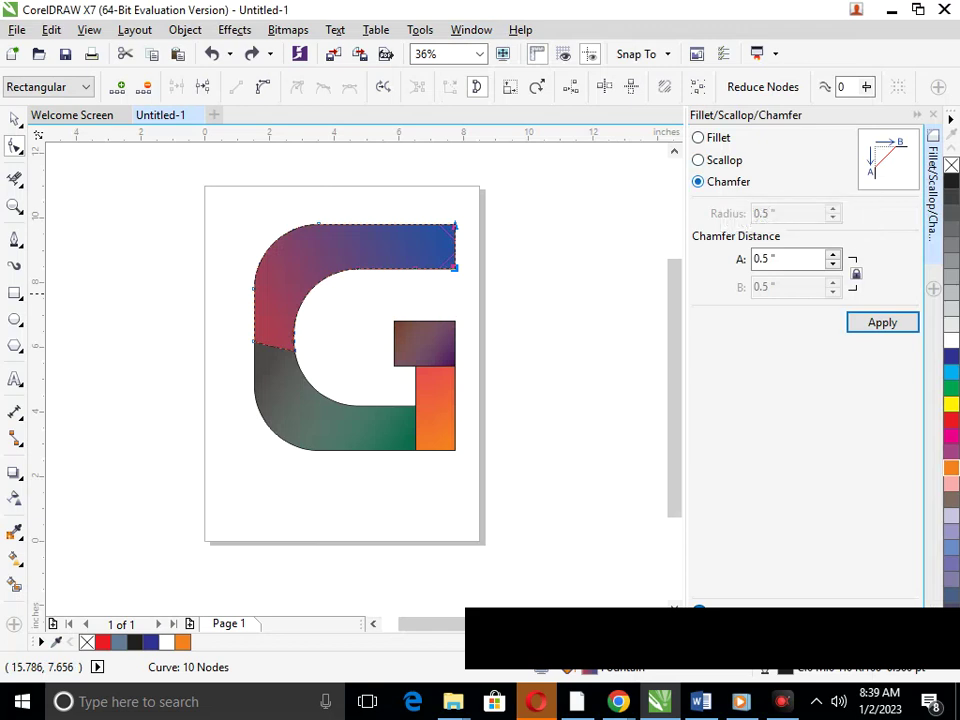
{"action": "left_click", "coordinate": [719, 138]}
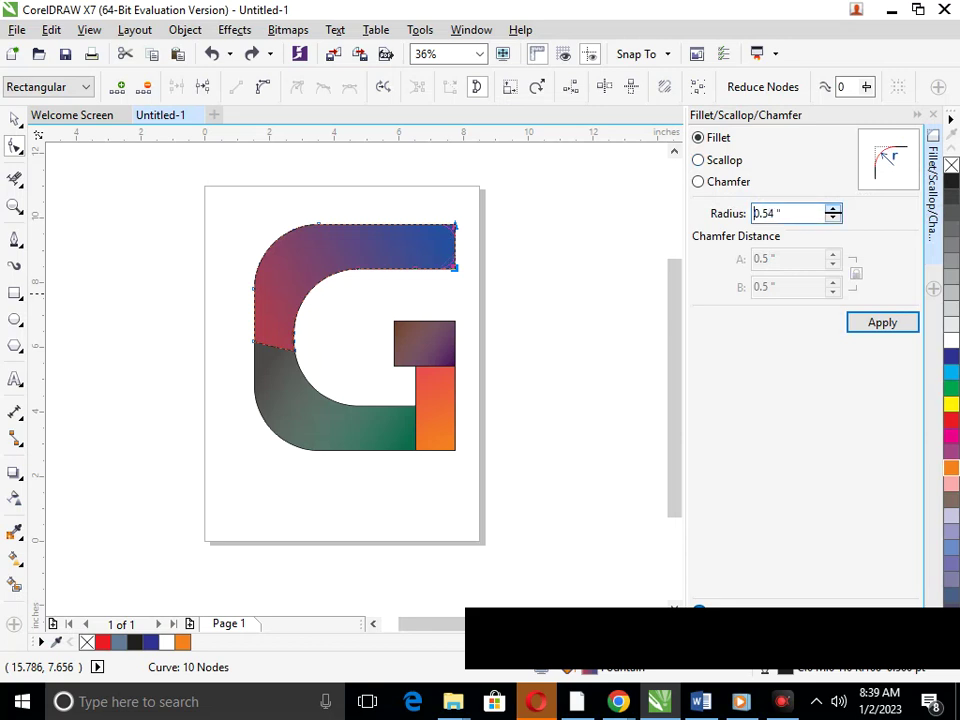
{"action": "scroll", "coordinate": [833, 213], "scroll_direction": "up", "scroll_amount": 8}
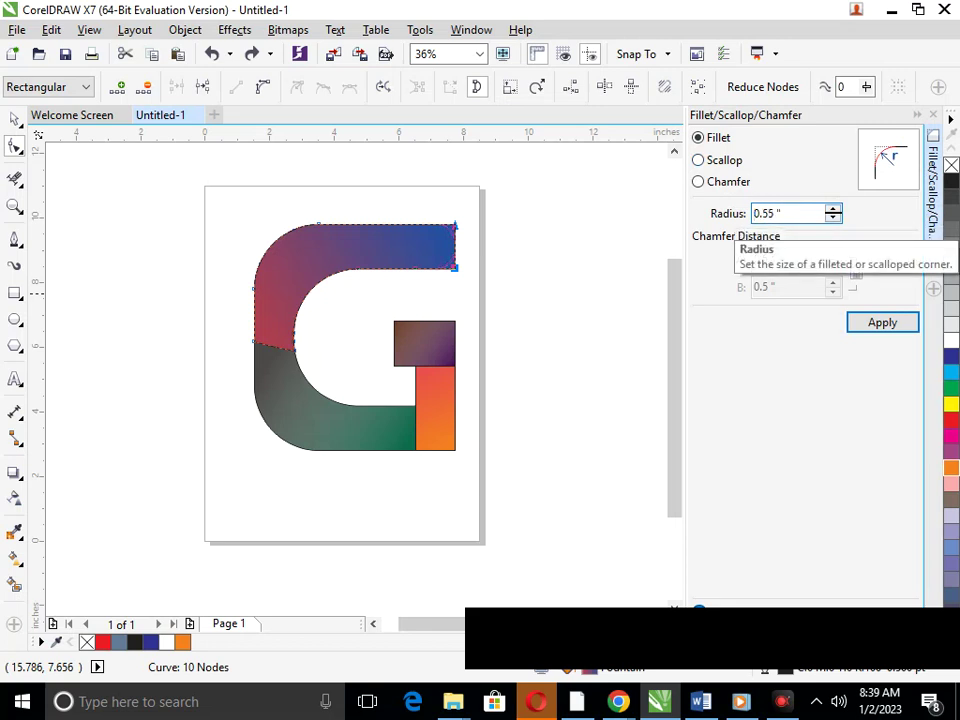
{"action": "left_click", "coordinate": [882, 322]}
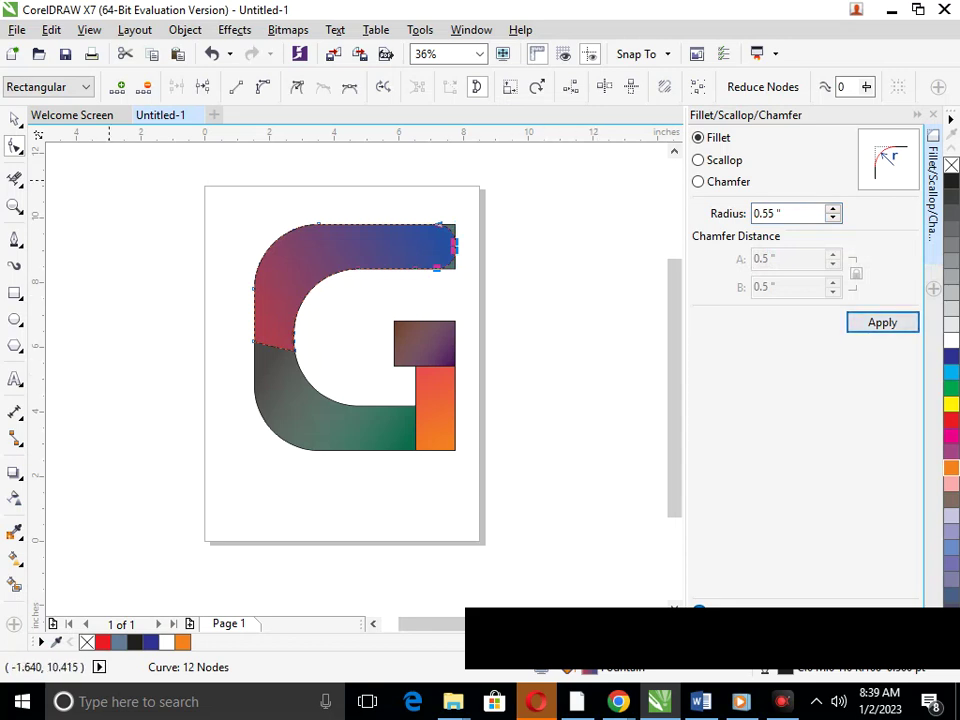
{"action": "left_click", "coordinate": [14, 119]}
{"action": "left_click", "coordinate": [108, 301]}
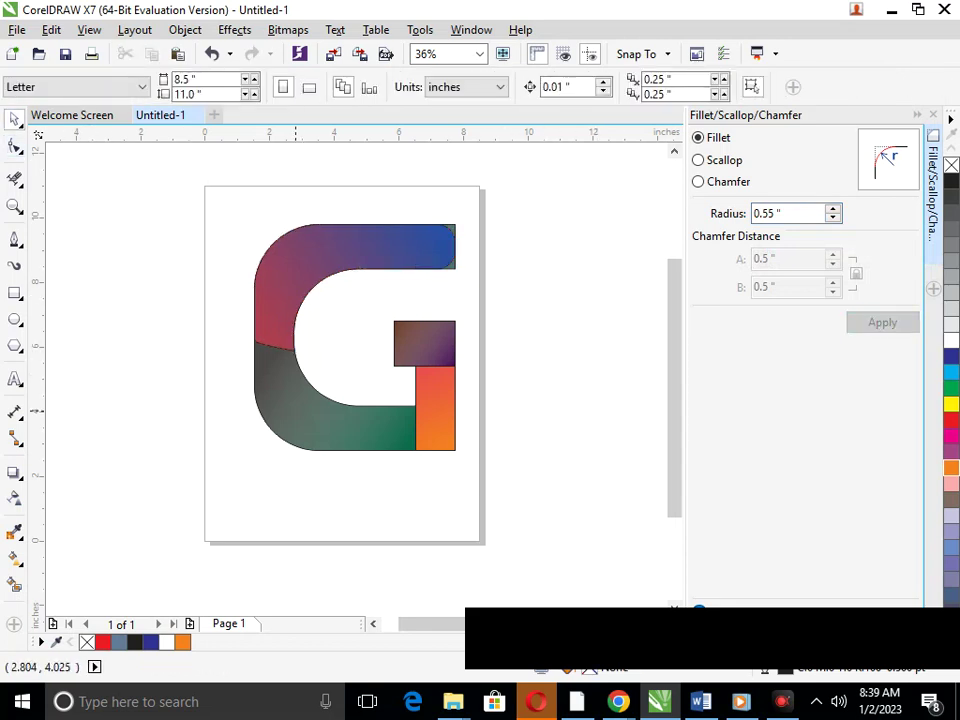
- Apply a fillet with a radius of 0.72 inches to the crossbar's two left corner nodes
{"action": "left_click", "coordinate": [396, 342]}
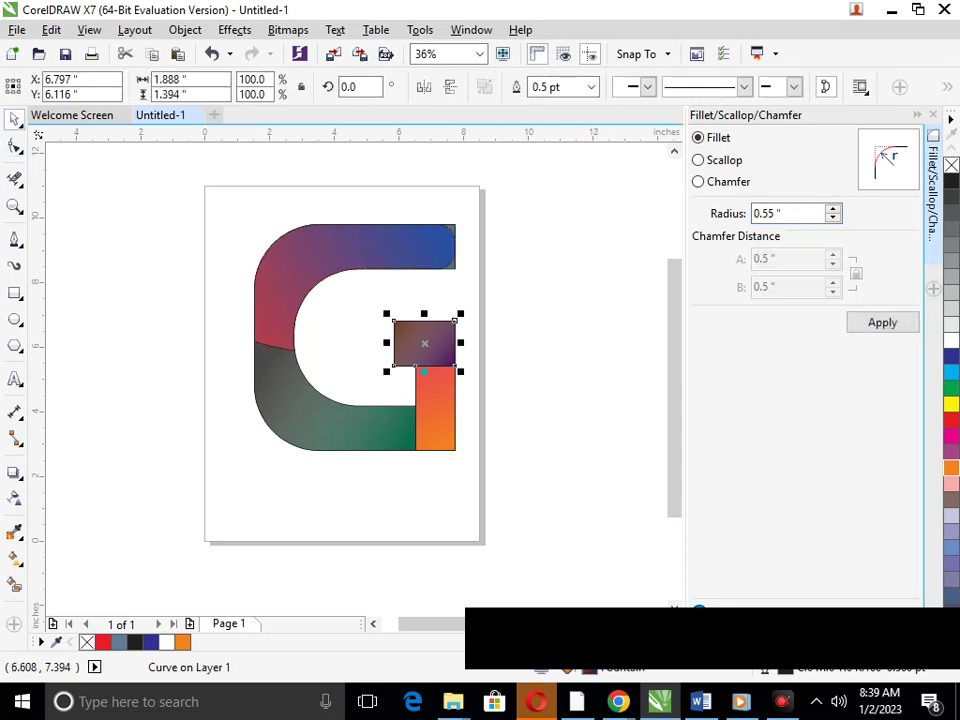
{"action": "key", "text": "Up"}
{"action": "key", "text": "Up"}
{"action": "key", "text": "Up"}
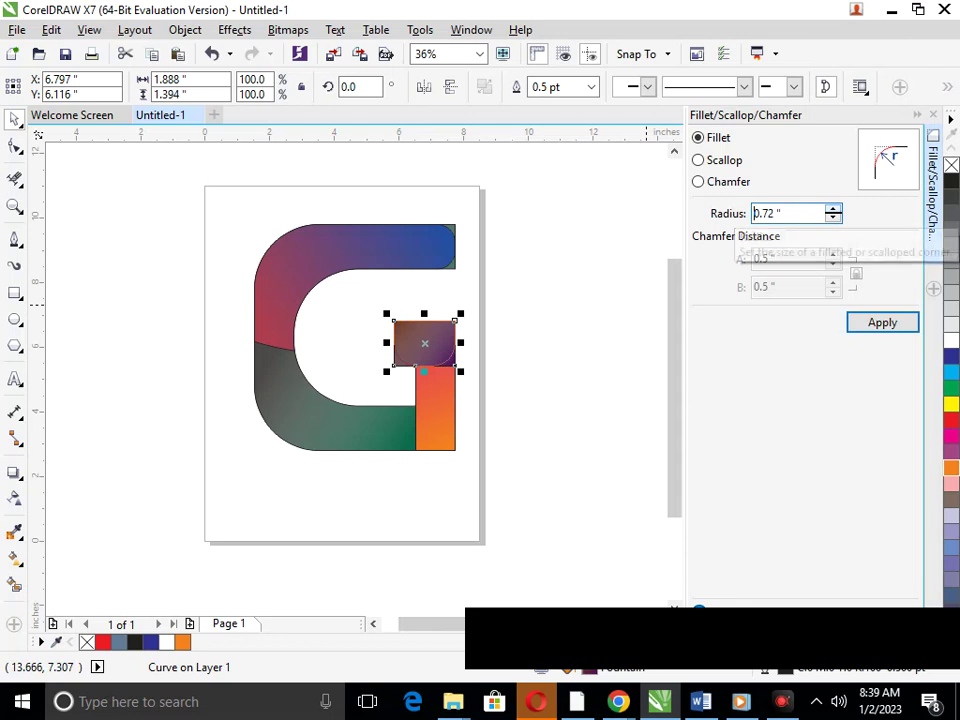
{"action": "left_click", "coordinate": [558, 392]}
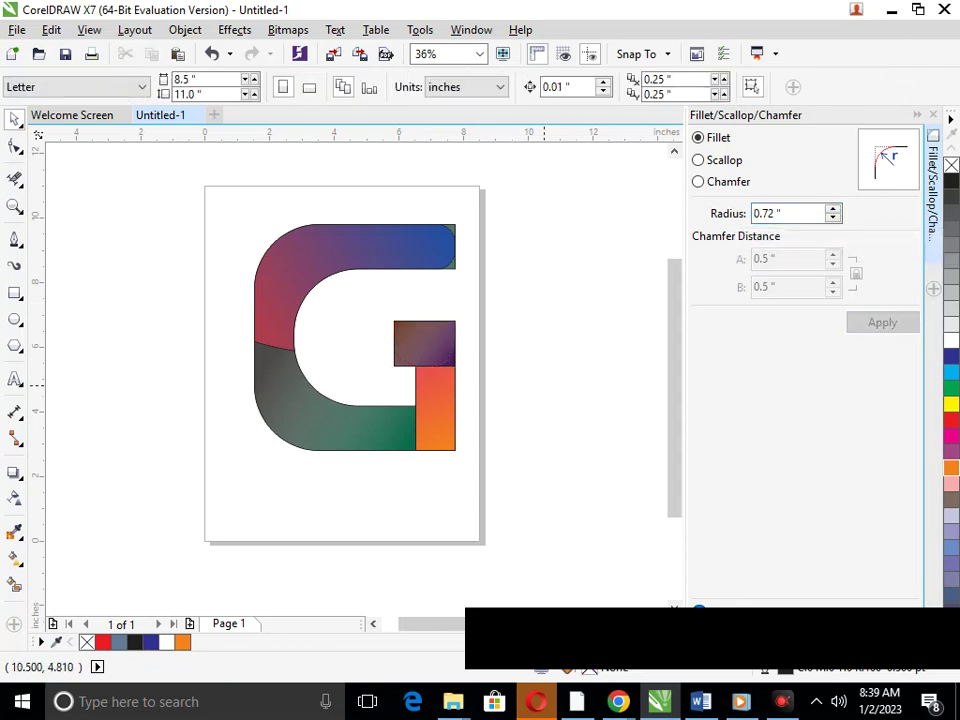
{"action": "left_click", "coordinate": [393, 351]}
{"action": "left_click", "coordinate": [15, 146]}
{"action": "left_click_drag", "start_coordinate": [374, 308], "coordinate": [415, 372]}
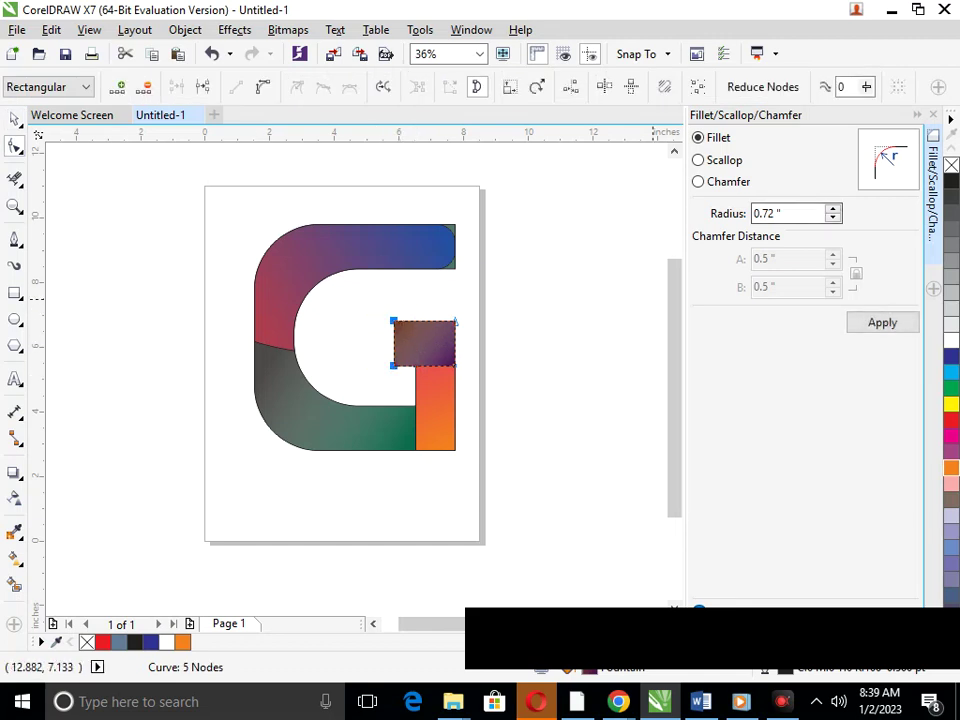
{"action": "left_click", "coordinate": [882, 322]}
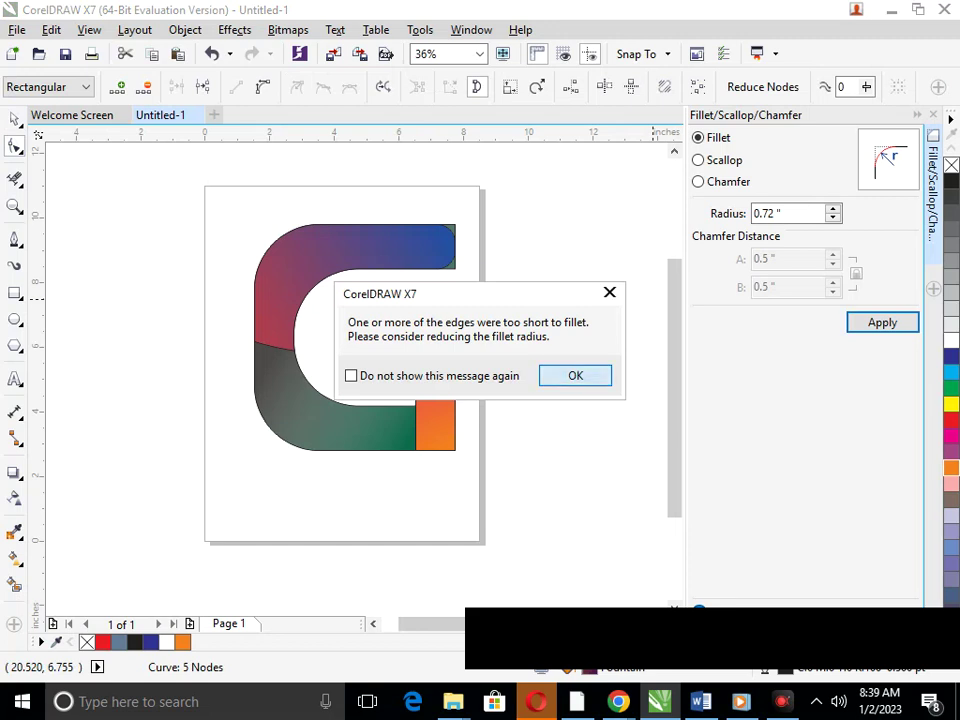
{"action": "key", "text": "Return"}
- Try to fillet the crossbar's upper-left corner with the 0.72-inch radius
{"action": "left_click_drag", "start_coordinate": [368, 300], "coordinate": [411, 352]}
{"action": "left_click", "coordinate": [882, 322]}
{"action": "key", "text": "Return"}
{"action": "left_click", "coordinate": [487, 372]}
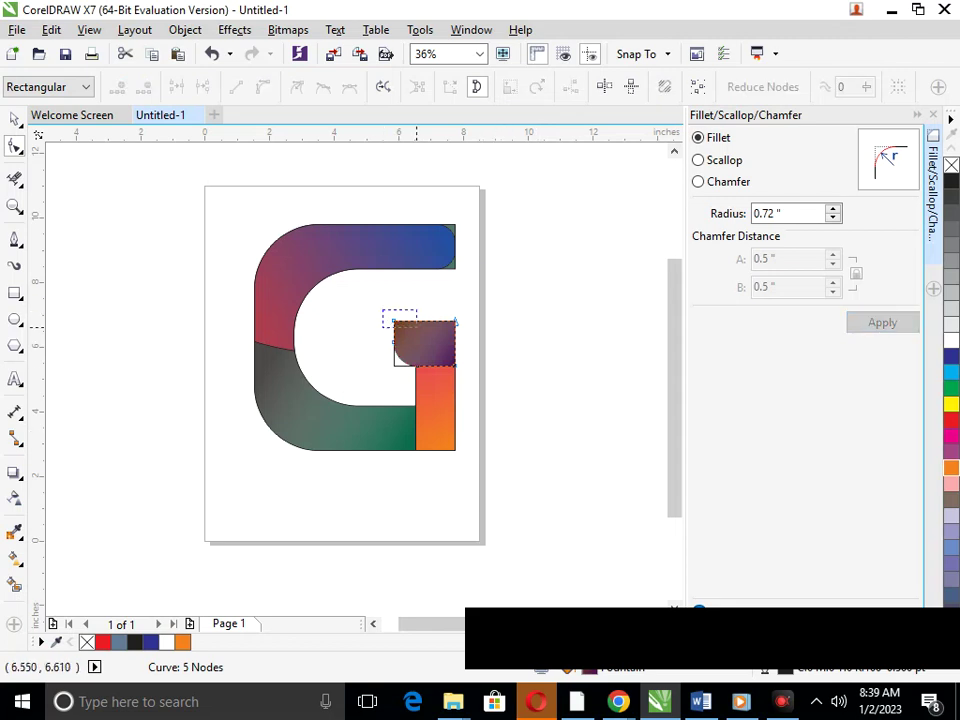
{"action": "left_click_drag", "start_coordinate": [417, 328], "coordinate": [417, 328]}
{"action": "left_click", "coordinate": [882, 322]}
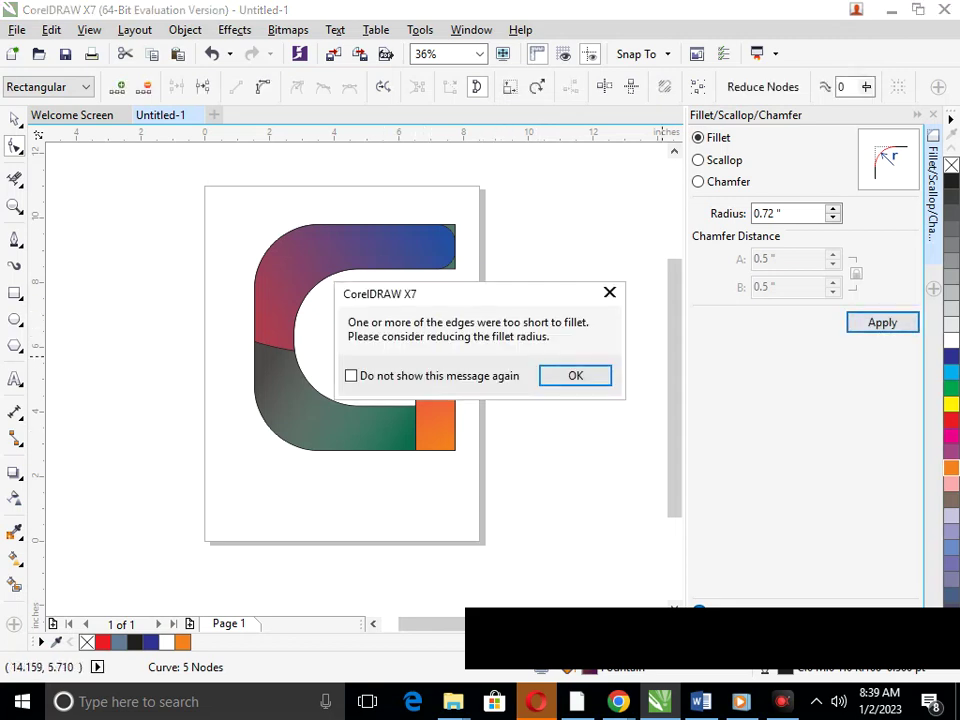
{"action": "left_click", "coordinate": [575, 375]}
{"action": "left_click", "coordinate": [549, 425]}
- Delete the extra node on the crossbar's left edge and fillet its upper-left corner with the 0.72-inch radius
{"action": "left_click_drag", "start_coordinate": [375, 336], "coordinate": [404, 362]}
{"action": "key", "text": "Delete"}
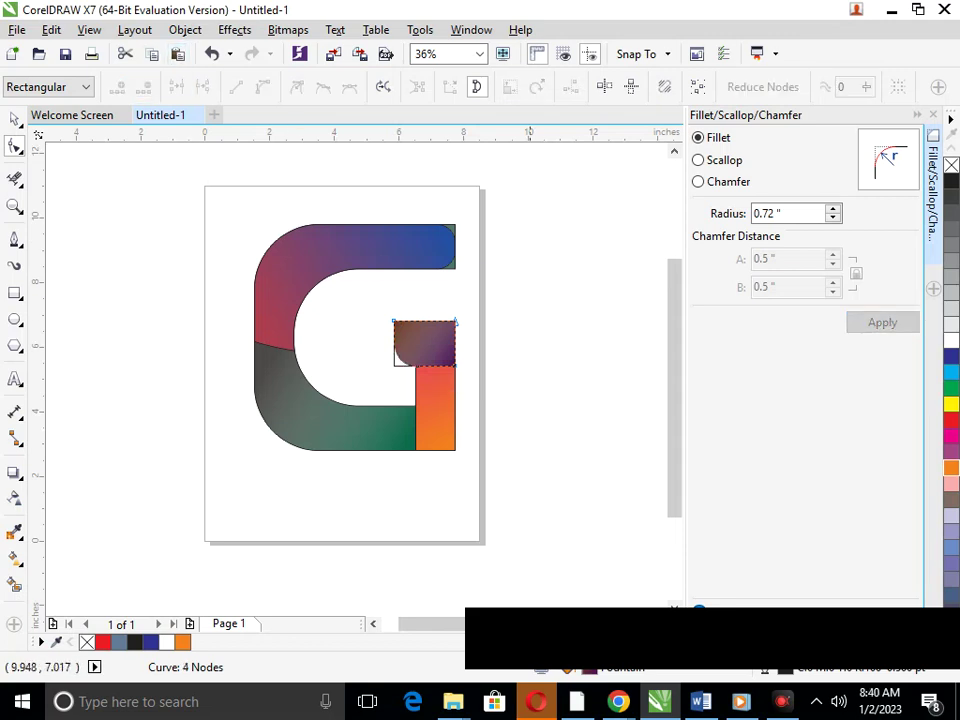
{"action": "left_click_drag", "start_coordinate": [413, 331], "coordinate": [413, 331]}
{"action": "left_click", "coordinate": [882, 322]}
- Convert the orange stem rectangle to curves and fillet its lower-right corner with the 0.72-inch radius
{"action": "left_click", "coordinate": [447, 449]}
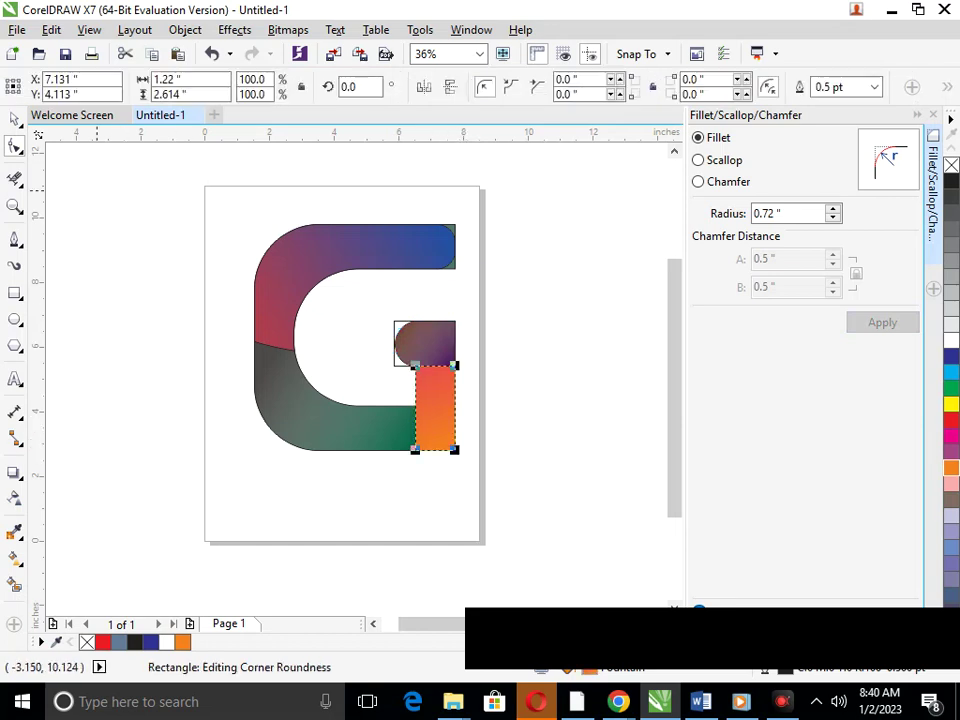
{"action": "left_click", "coordinate": [185, 29]}
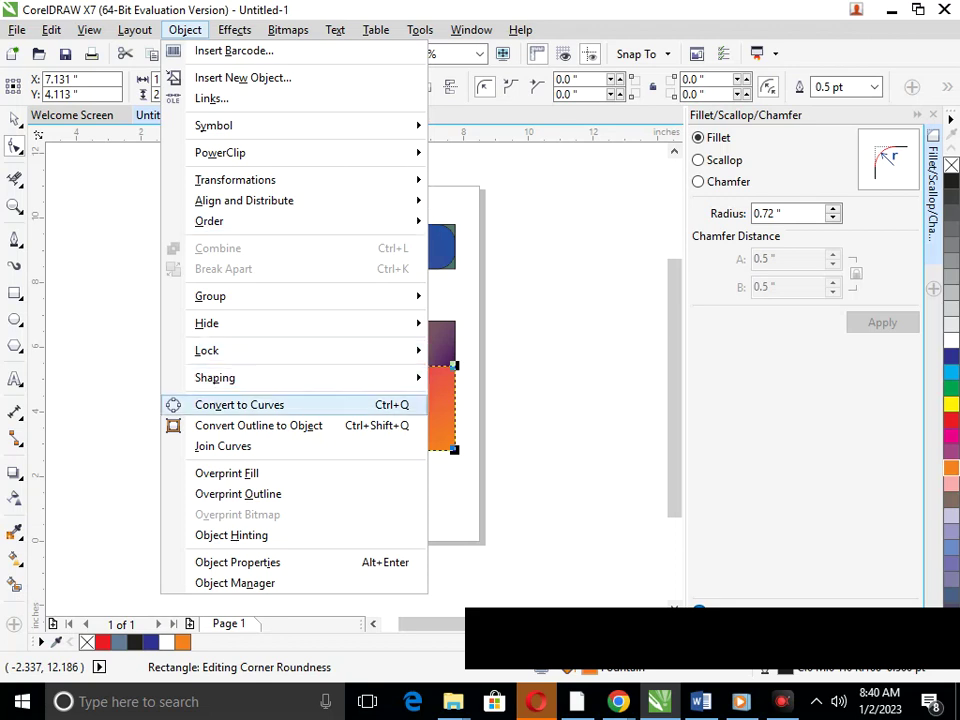
{"action": "left_click", "coordinate": [240, 404]}
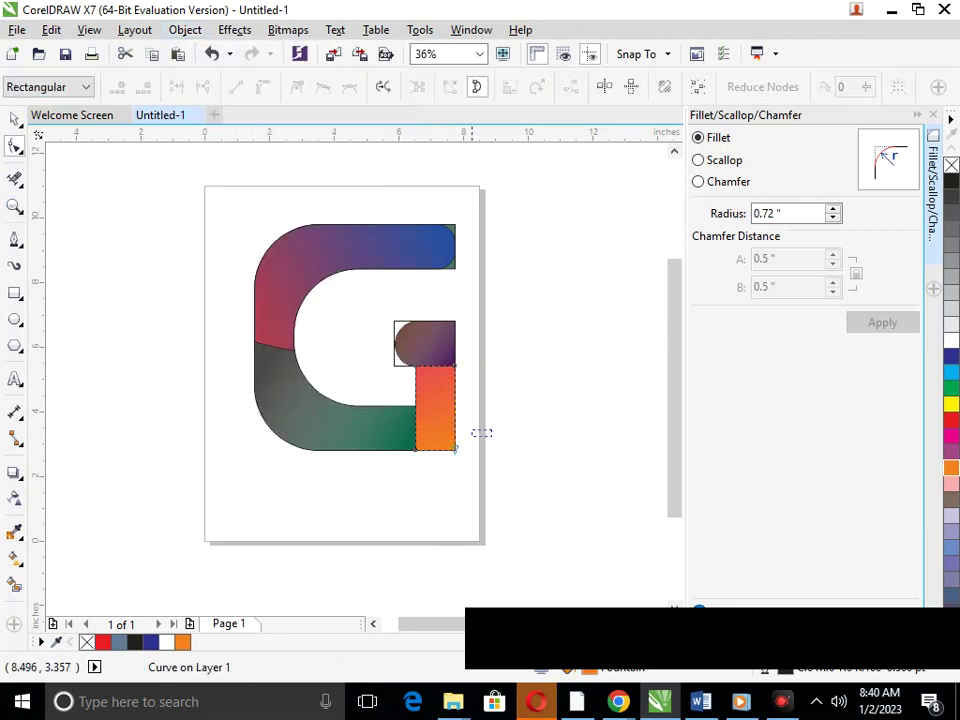
{"action": "left_click_drag", "start_coordinate": [492, 430], "coordinate": [432, 483]}
{"action": "left_click", "coordinate": [882, 322]}
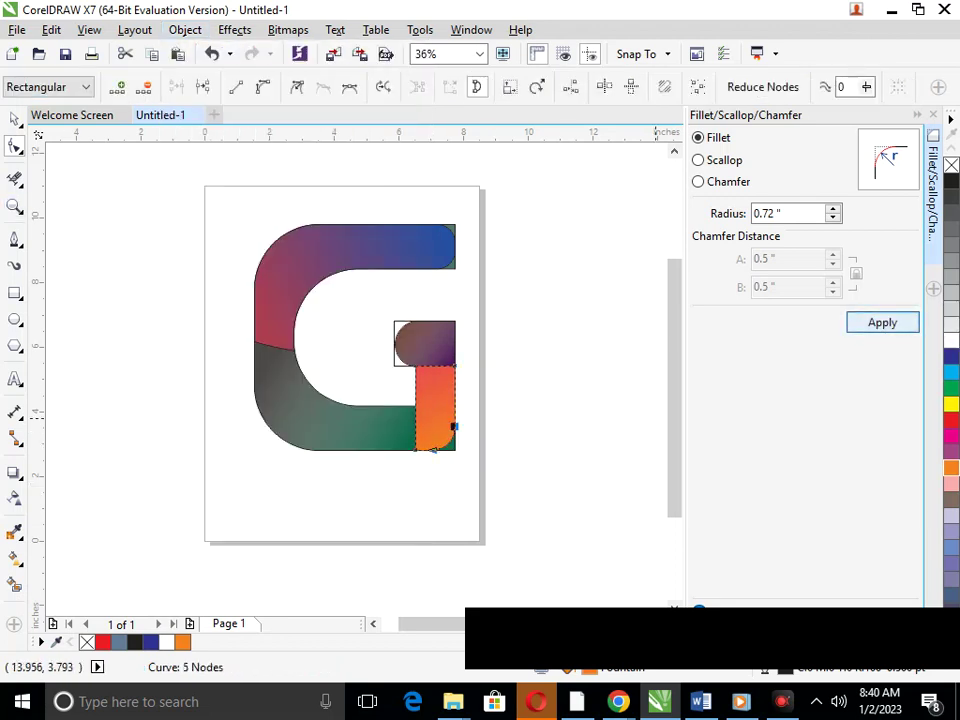
- Fillet the crossbar's upper-right corner with the 0.72-inch radius, deselect it and close the Fillet/Scallop/Chamfer options
{"action": "left_click", "coordinate": [452, 320]}
{"action": "left_click_drag", "start_coordinate": [438, 342], "coordinate": [434, 345]}
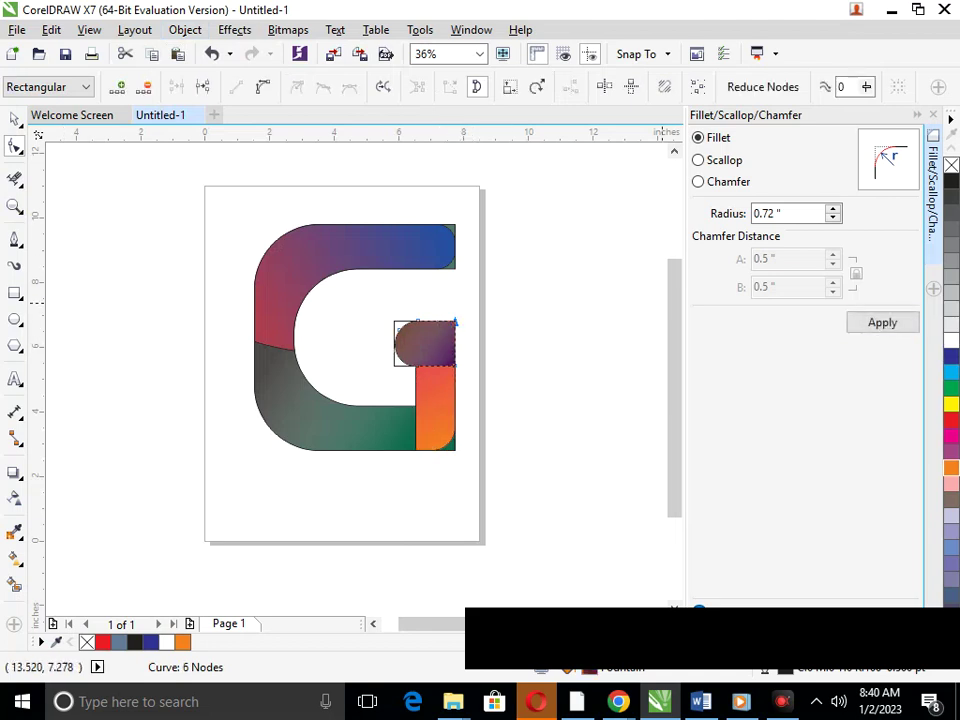
{"action": "left_click", "coordinate": [882, 322]}
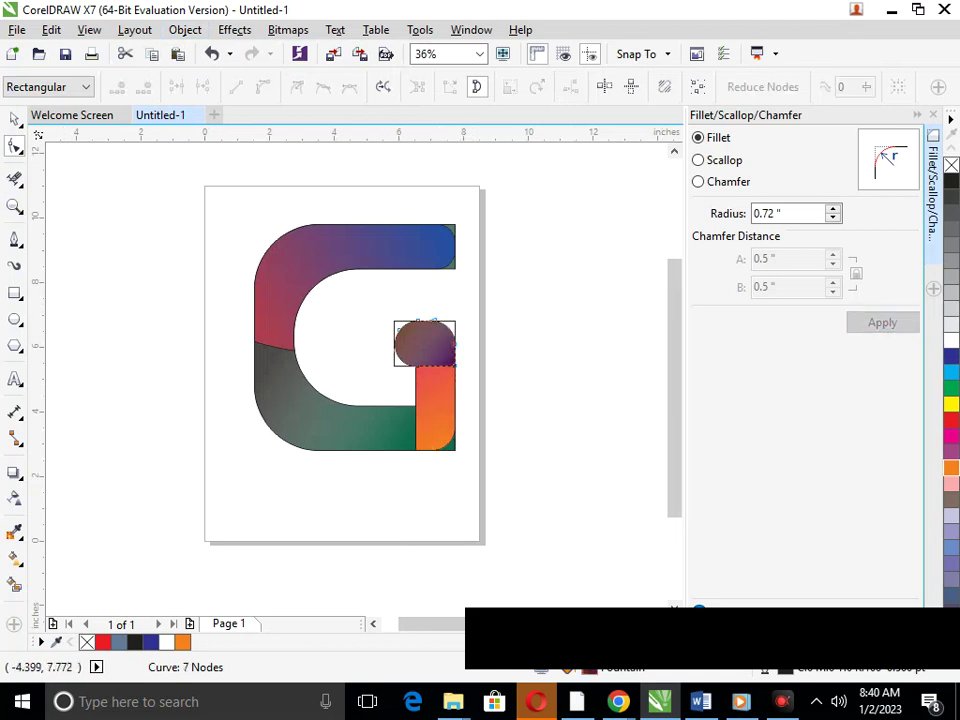
{"action": "left_click", "coordinate": [14, 119]}
{"action": "left_click", "coordinate": [82, 307]}
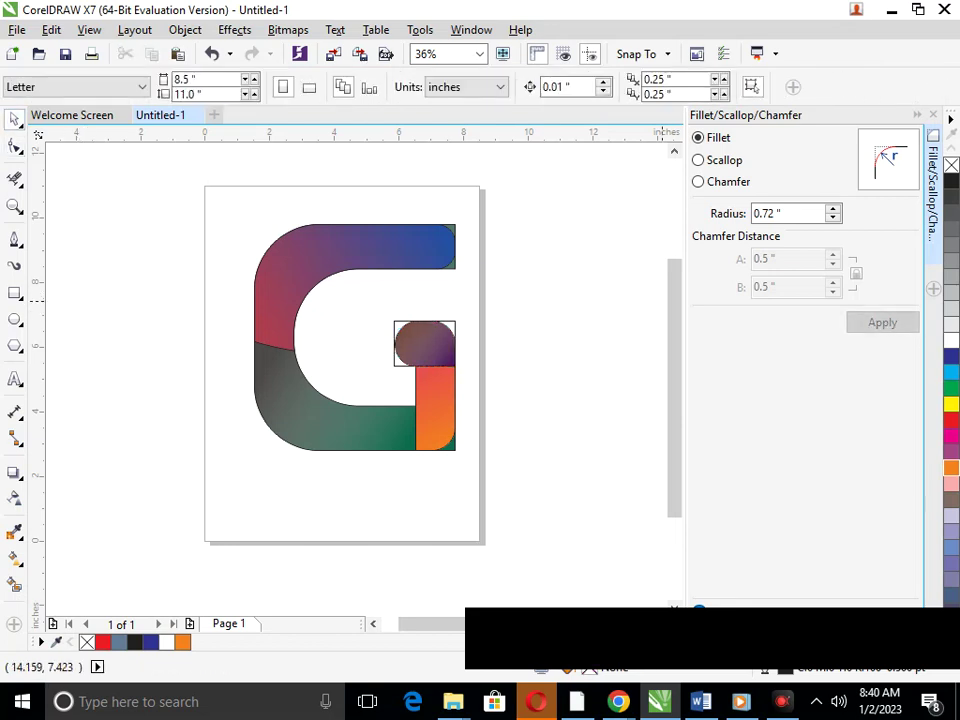
{"action": "left_click", "coordinate": [933, 115]}
{"action": "left_click", "coordinate": [575, 318]}
{"action": "left_click", "coordinate": [654, 285]}
{"action": "left_click", "coordinate": [583, 268]}
{"action": "key", "text": "Delete"}
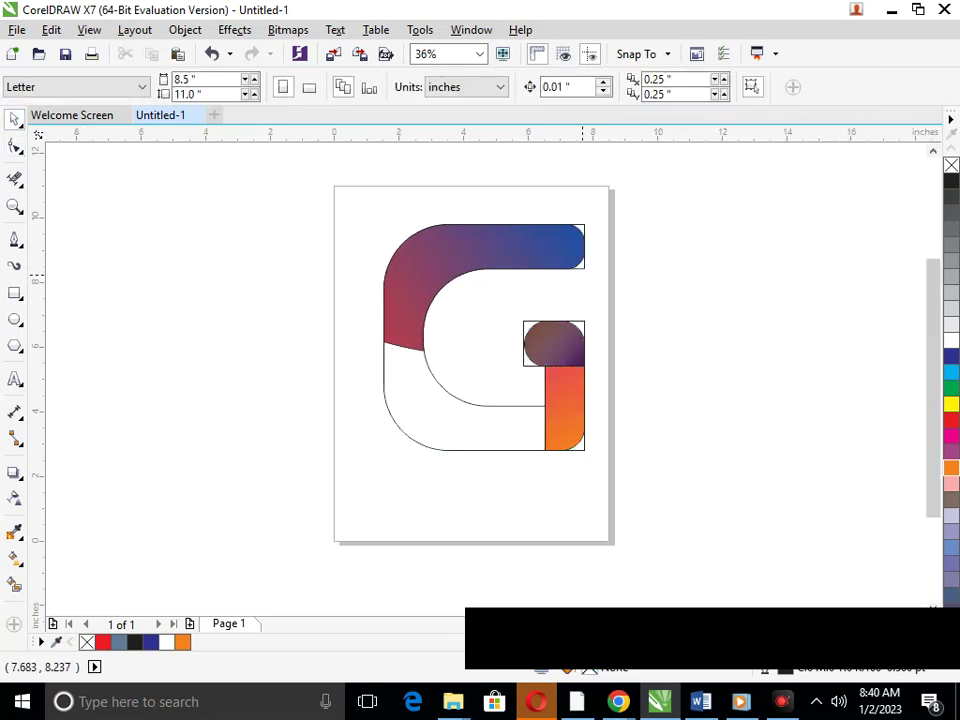
{"action": "key", "text": "ctrl+z"}
- Remove the green fill behind the G and the leftover square outline corner at the top arm's upper-right end
{"action": "left_click", "coordinate": [631, 306]}
{"action": "key", "text": "F2"}
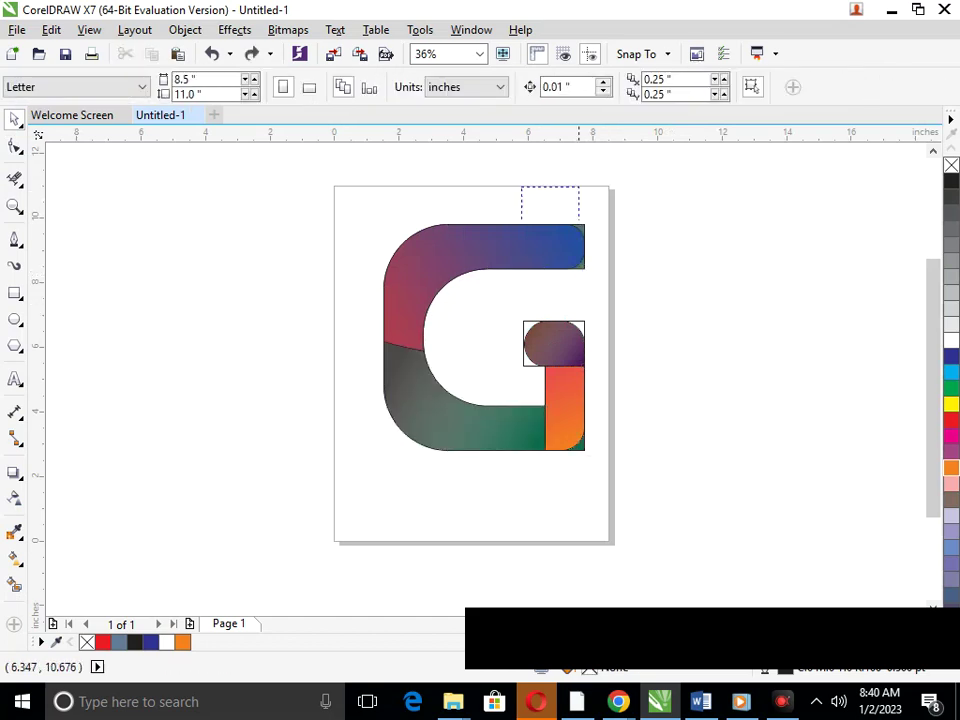
{"action": "left_click_drag", "start_coordinate": [521, 189], "coordinate": [627, 276]}
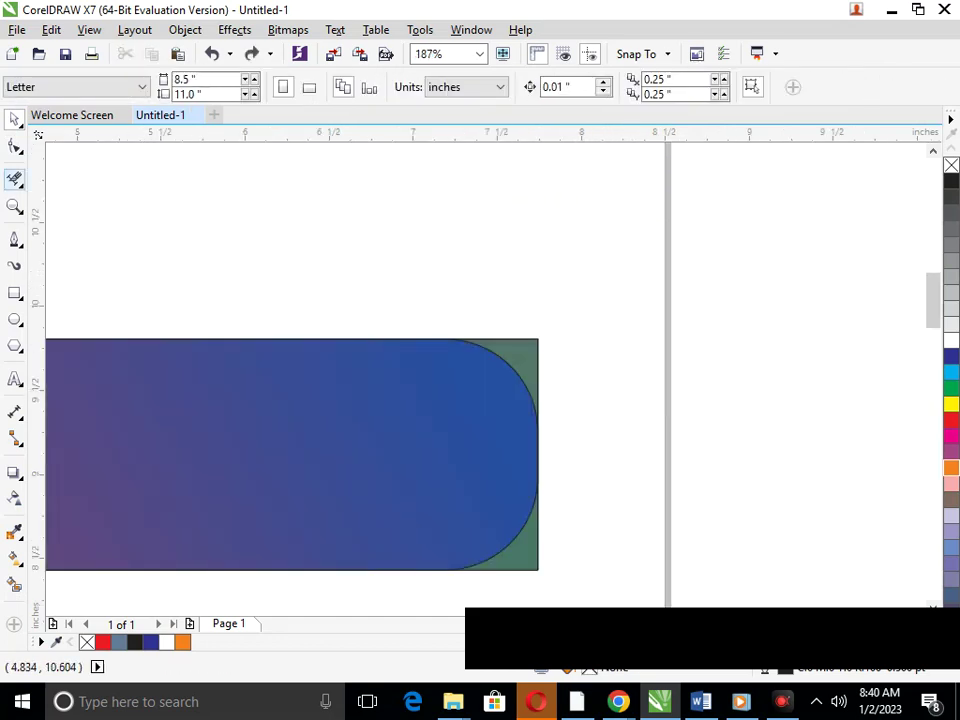
{"action": "key", "text": "x"}
{"action": "key", "text": "ctrl+shift+z"}
{"action": "key", "text": "F3"}
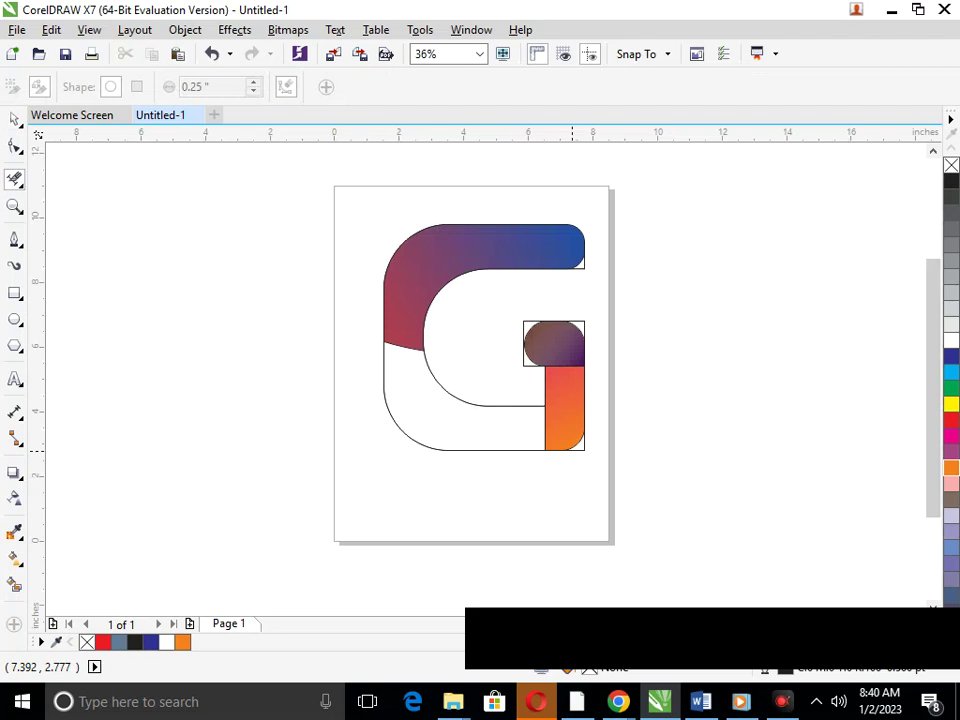
- Undo the removal of the green fill and draw a rectangle about 6.04 by 1.63 inches in the empty area left of the page
{"action": "key", "text": "ctrl+z"}
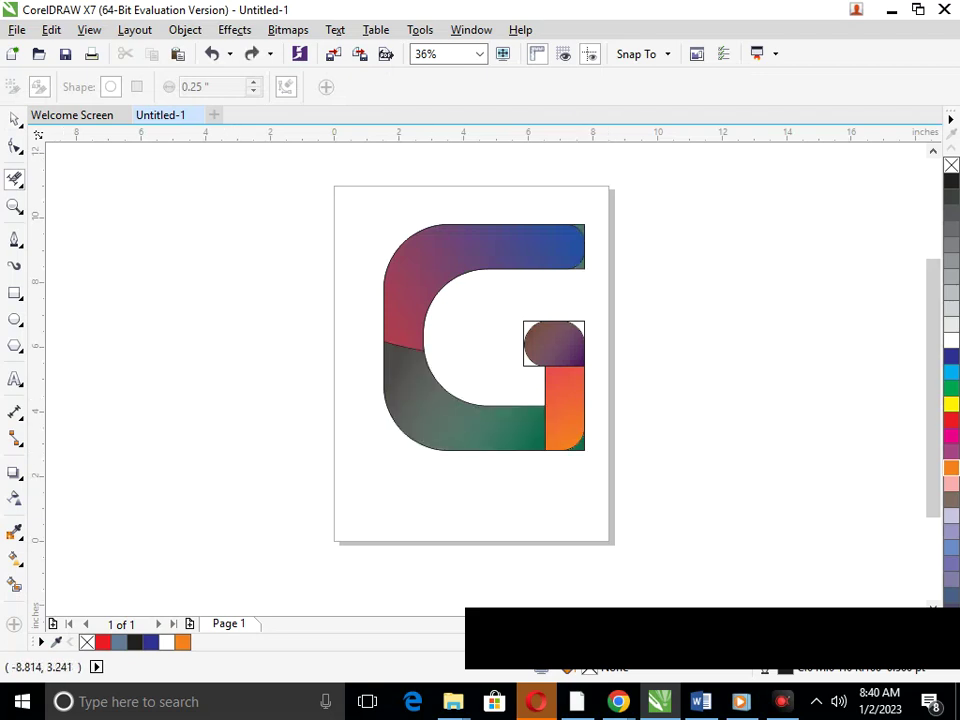
{"action": "left_click", "coordinate": [14, 292]}
{"action": "mouse_move", "coordinate": [84, 348]}
{"action": "left_mouse_down"}
{"action": "mouse_move", "coordinate": [227, 407]}
{"action": "mouse_move", "coordinate": [279, 401]}
{"action": "left_mouse_up"}
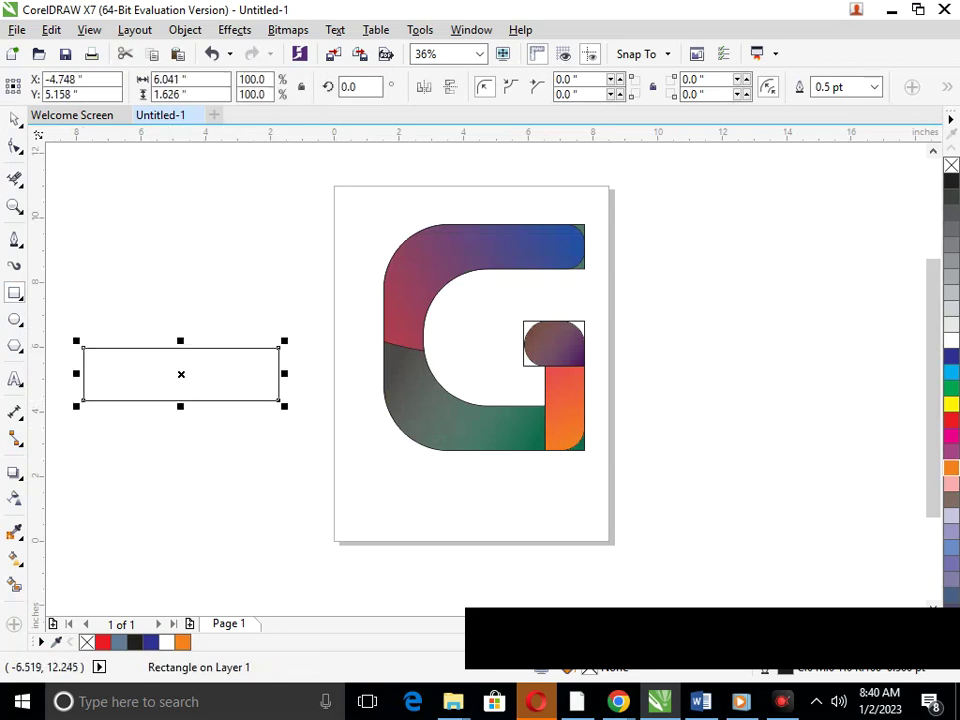
- Copy the grey-green gradient fill from the G's lower curve to the spare rectangle and deselect it
{"action": "left_click", "coordinate": [51, 29]}
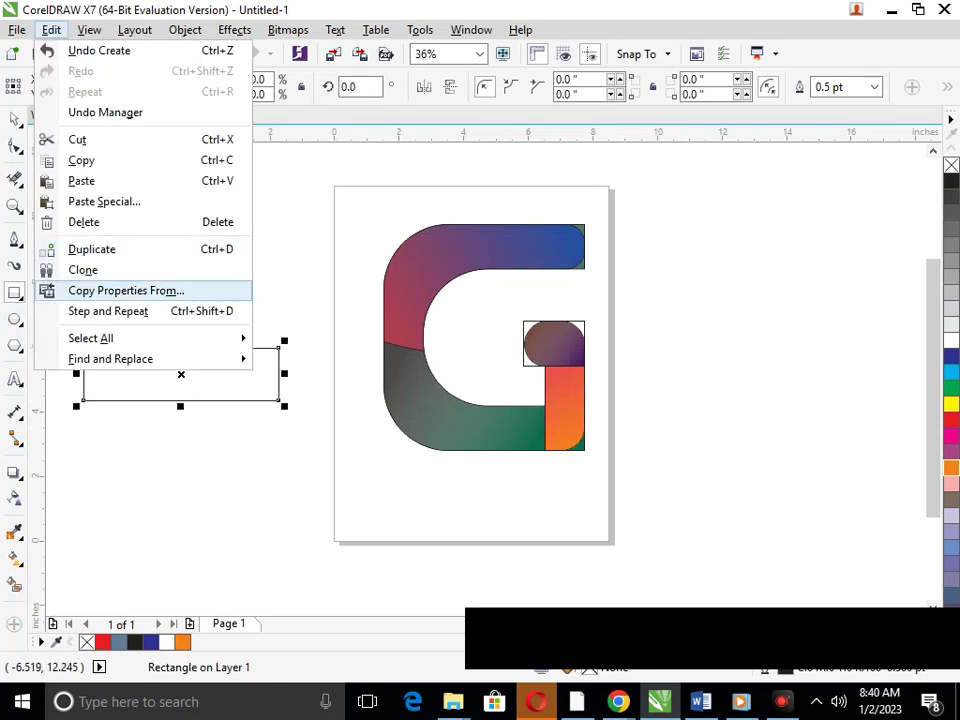
{"action": "left_click", "coordinate": [110, 289]}
{"action": "left_click", "coordinate": [503, 391]}
{"action": "left_click", "coordinate": [460, 420]}
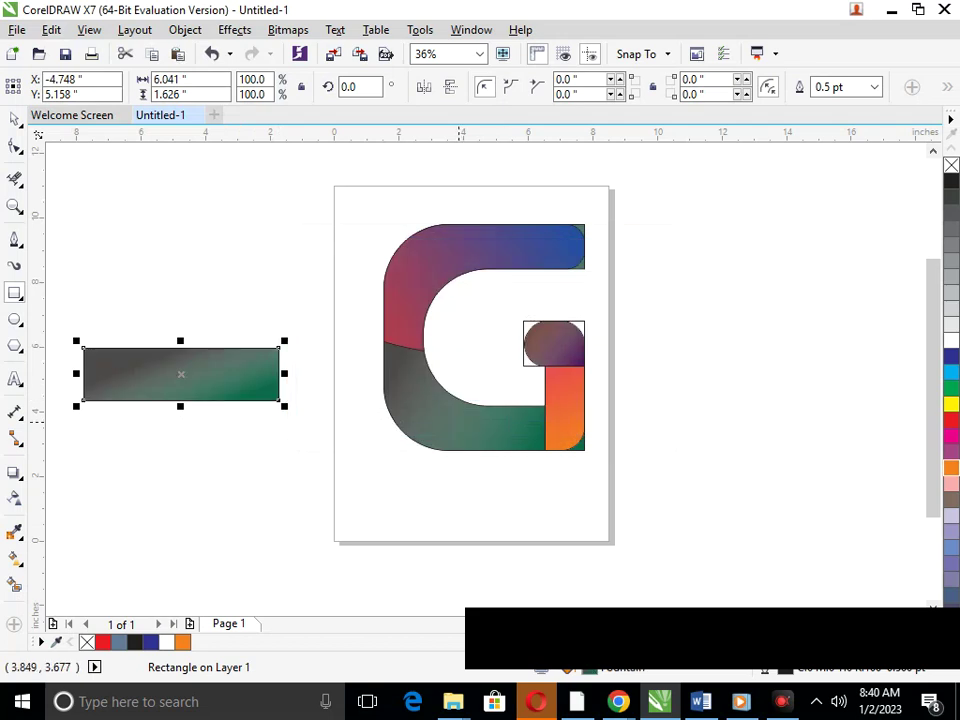
{"action": "left_click", "coordinate": [14, 119]}
{"action": "left_click", "coordinate": [487, 458]}
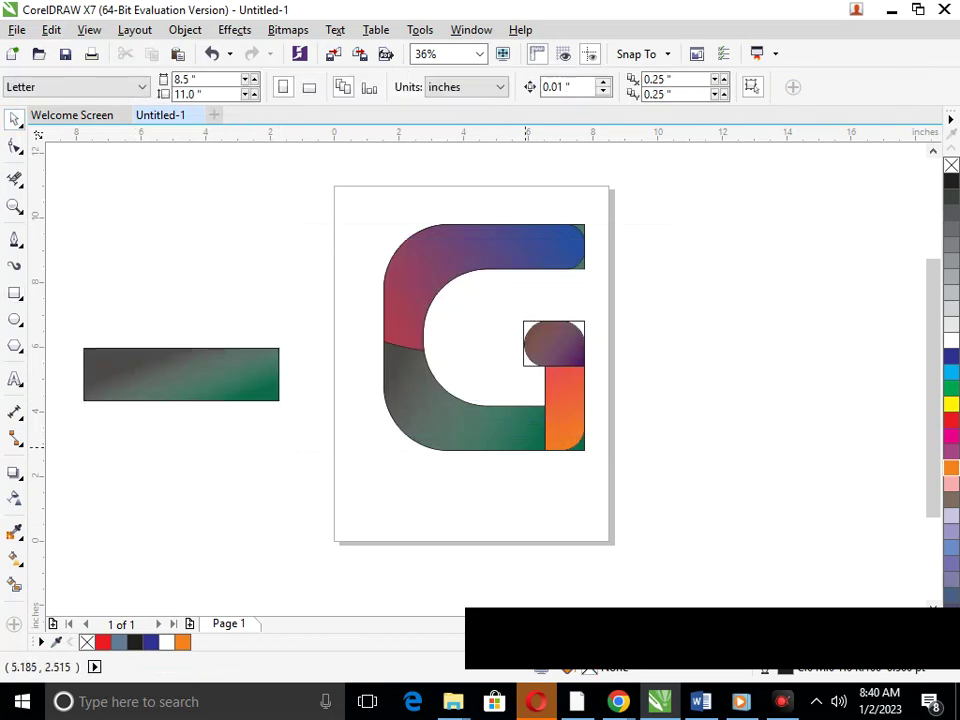
- Delete the leftover square outline corners at the top arm's right end with Virtual Segment Delete, removing the green fill behind the G
{"action": "left_click", "coordinate": [14, 179]}
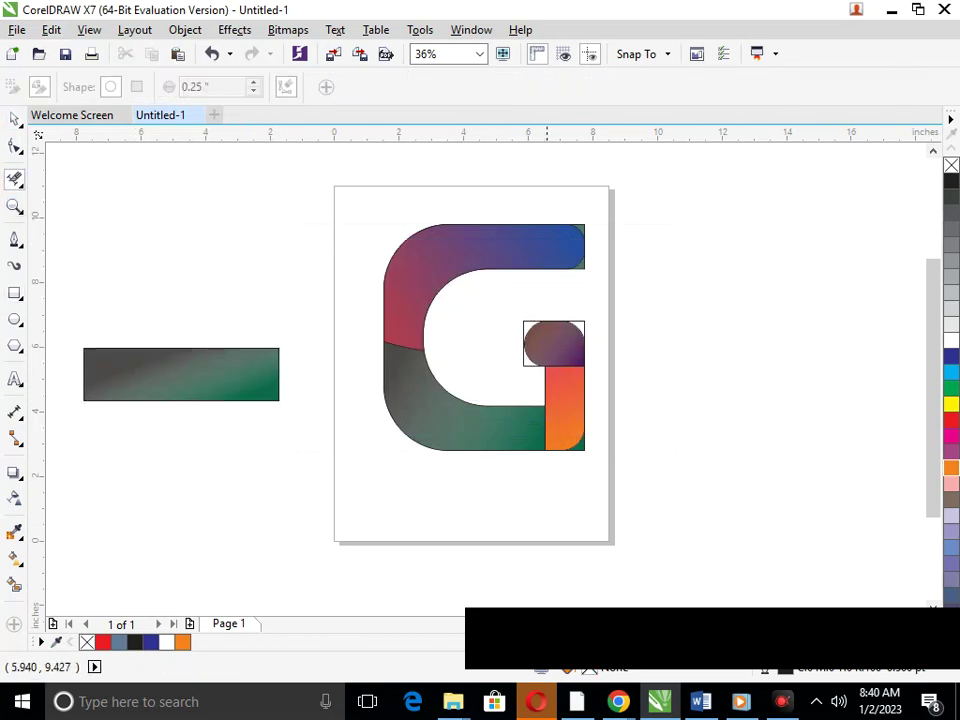
{"action": "scroll", "coordinate": [610, 220], "scroll_direction": "up", "scroll_amount": 3}
{"action": "left_click", "coordinate": [481, 430]}
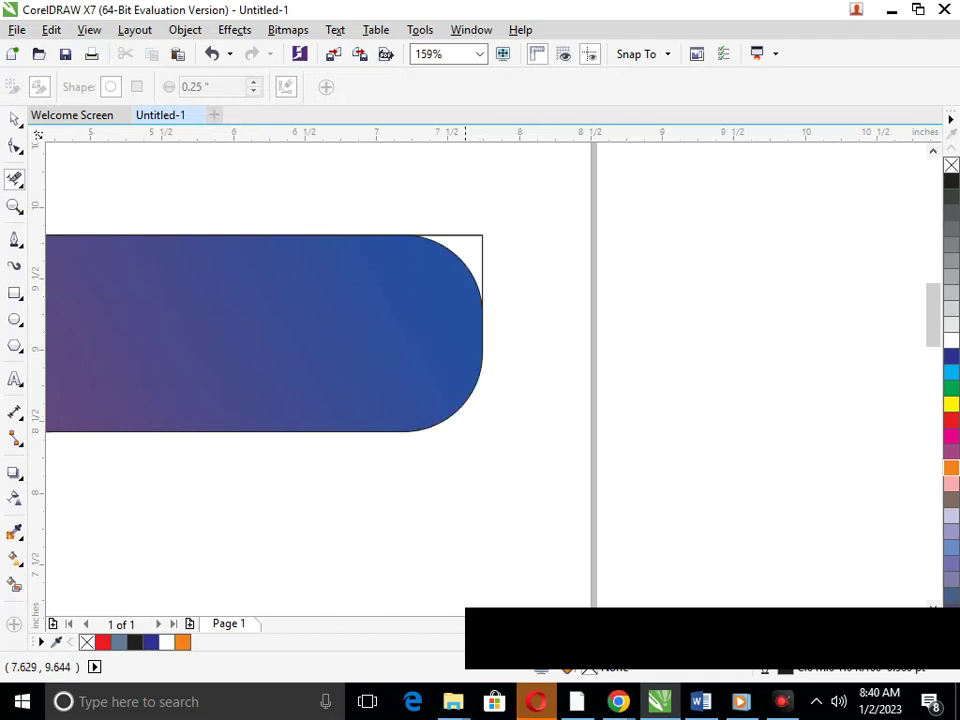
{"action": "scroll", "coordinate": [466, 262], "scroll_direction": "down", "scroll_amount": 4}
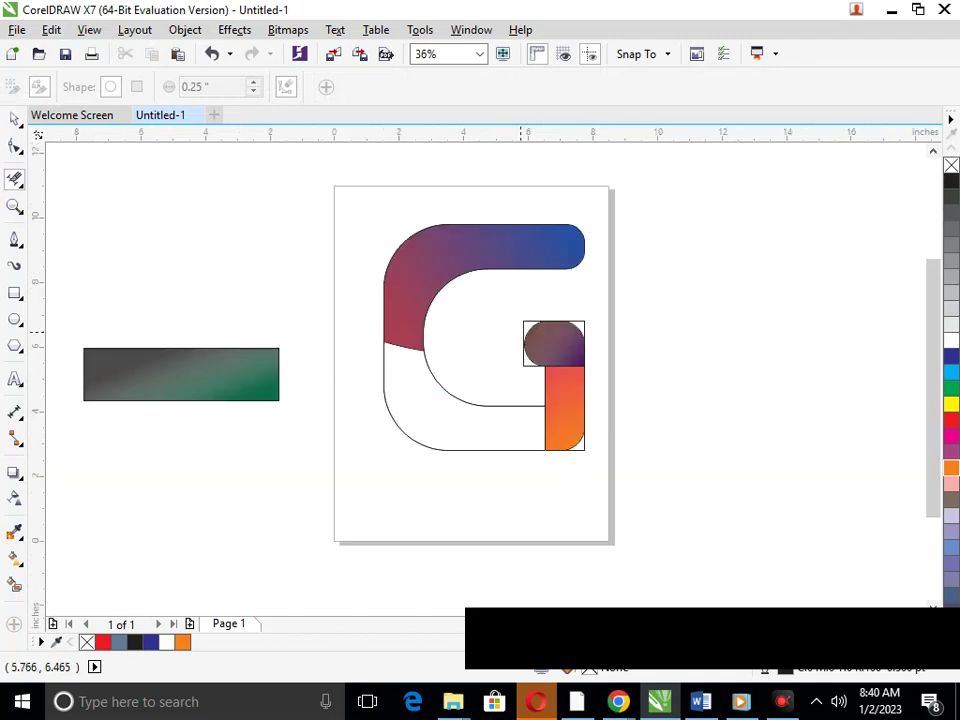
- Delete the leftover square outlines around the crossbar's rounded corners and at the orange stem's lower-right corner
{"action": "scroll", "coordinate": [591, 378], "scroll_direction": "up", "scroll_amount": 3}
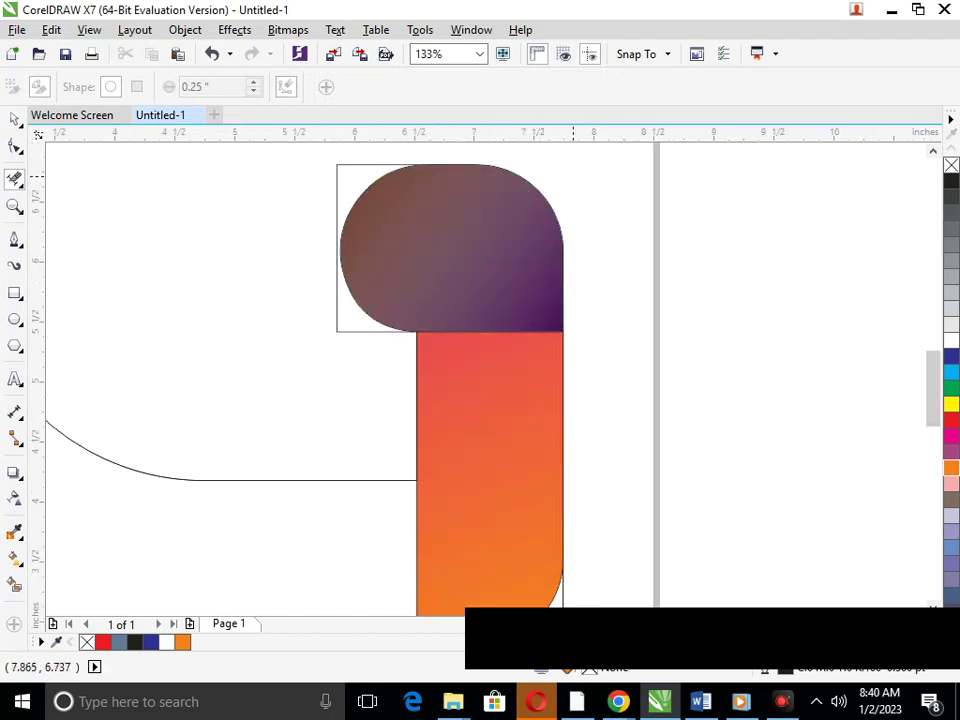
{"action": "left_click", "coordinate": [358, 332]}
{"action": "left_click_drag", "start_coordinate": [326, 291], "coordinate": [489, 406]}
{"action": "key", "text": "F3"}
{"action": "left_click_drag", "start_coordinate": [551, 414], "coordinate": [604, 479]}
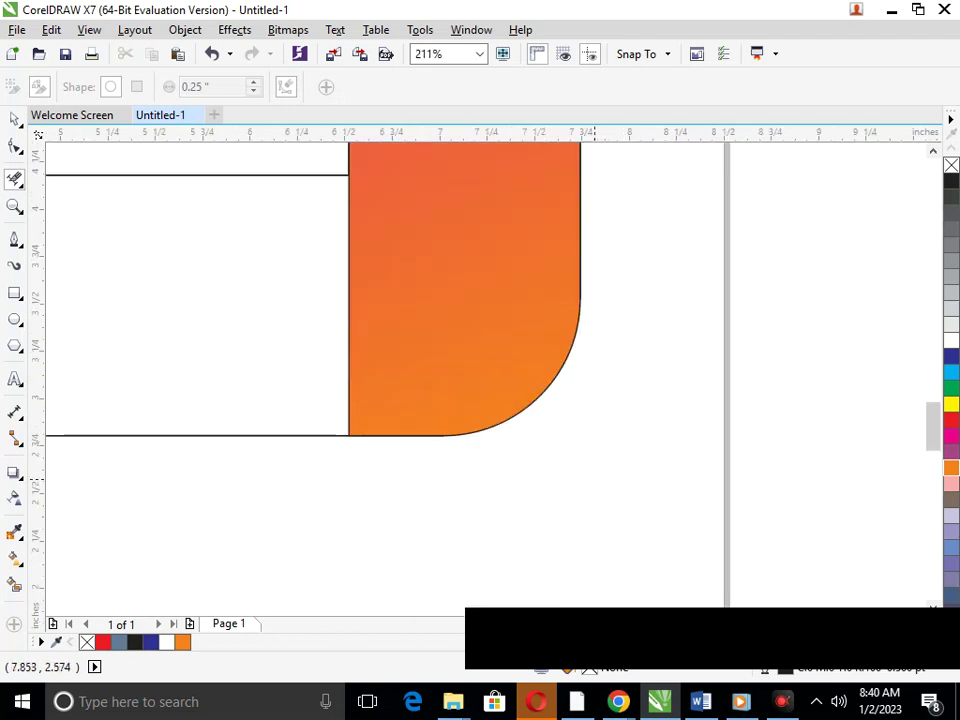
{"action": "key", "text": "F3"}
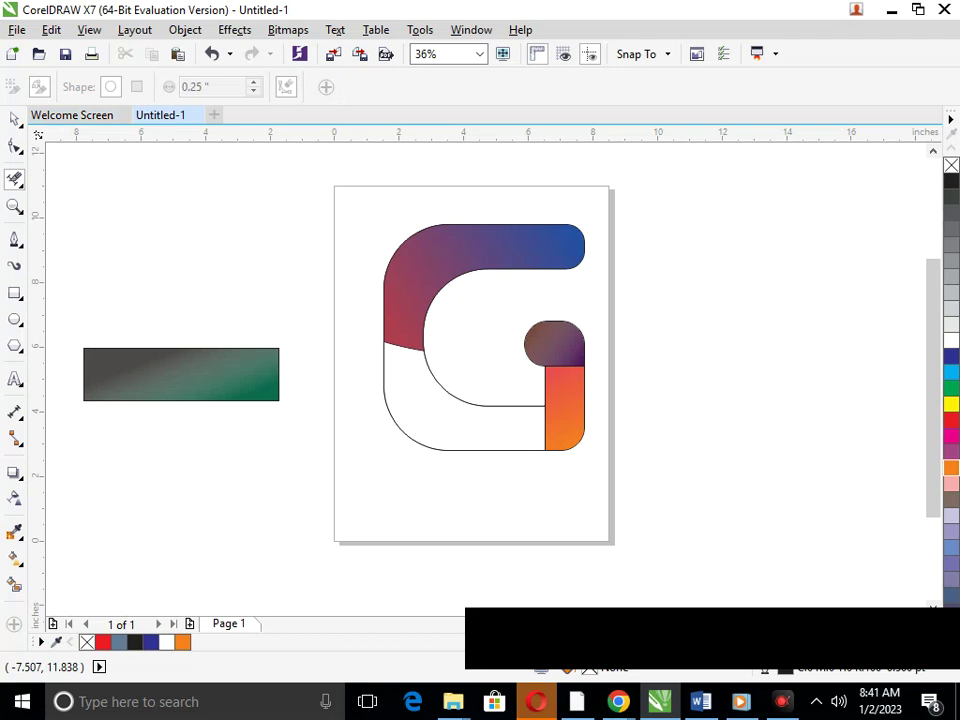
- Smart-fill the G's empty lower curve and copy the spare rectangle's grey-green gradient fill to it
{"action": "left_click", "coordinate": [15, 585]}
{"action": "left_click", "coordinate": [447, 408]}
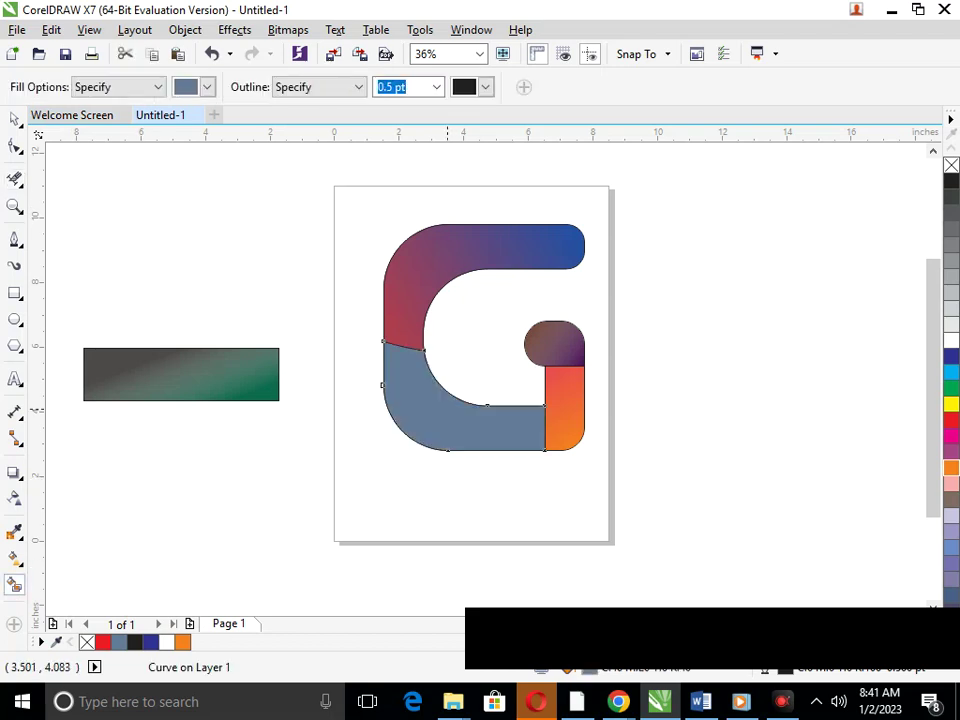
{"action": "left_click", "coordinate": [134, 30]}
{"action": "mouse_move", "coordinate": [51, 30]}
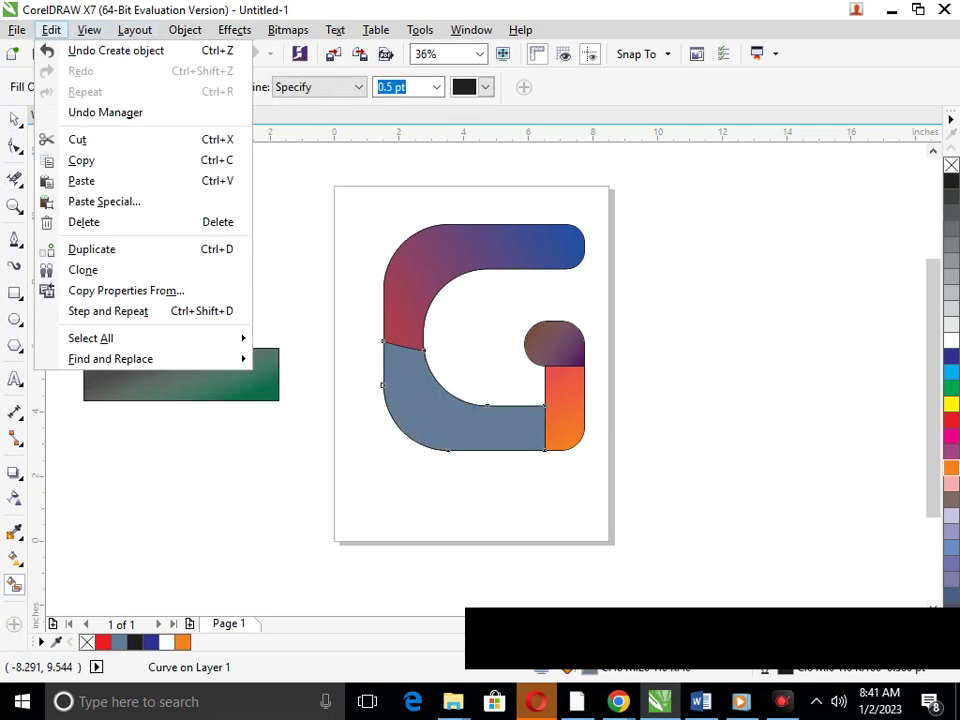
{"action": "left_click", "coordinate": [125, 290]}
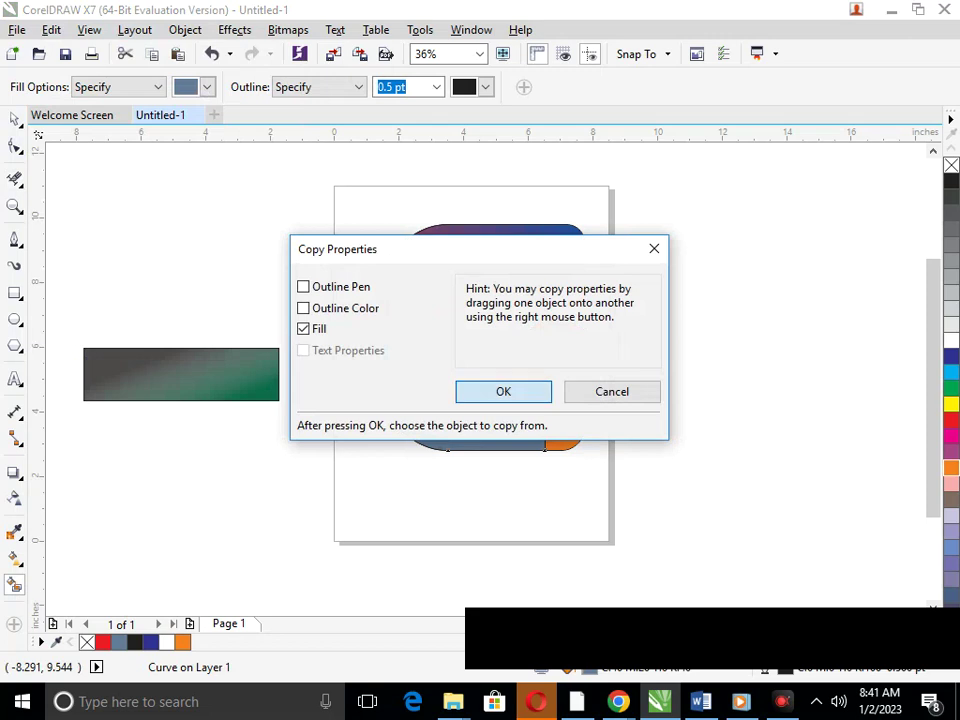
{"action": "left_click", "coordinate": [501, 390]}
{"action": "left_click", "coordinate": [243, 377]}
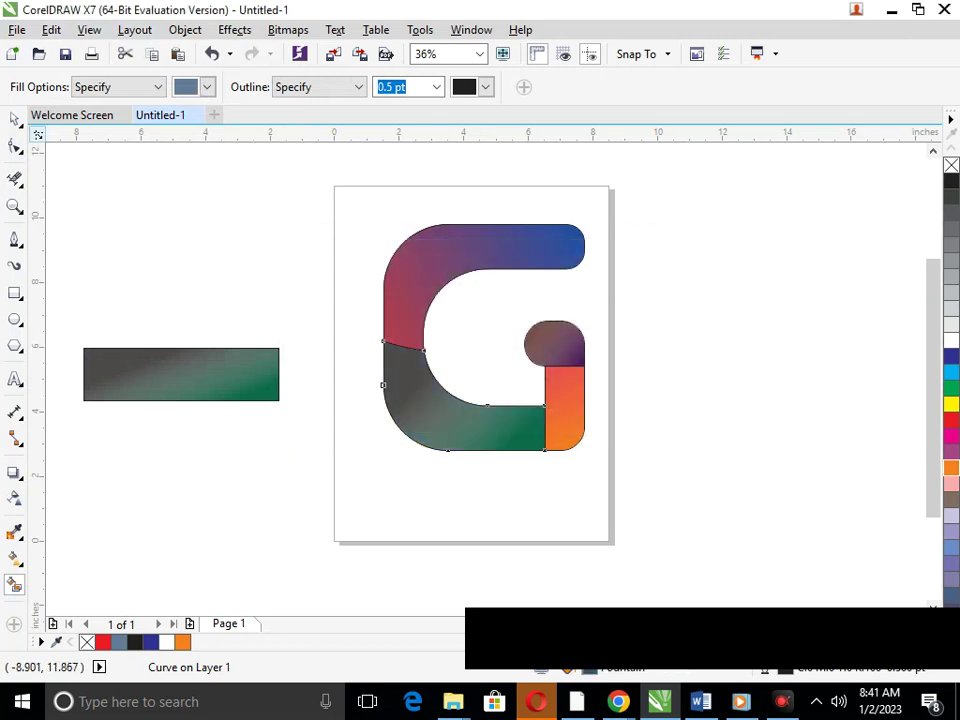
- Delete the spare gradient rectangle beside the page
{"action": "left_click", "coordinate": [14, 119]}
{"action": "left_click", "coordinate": [247, 337]}
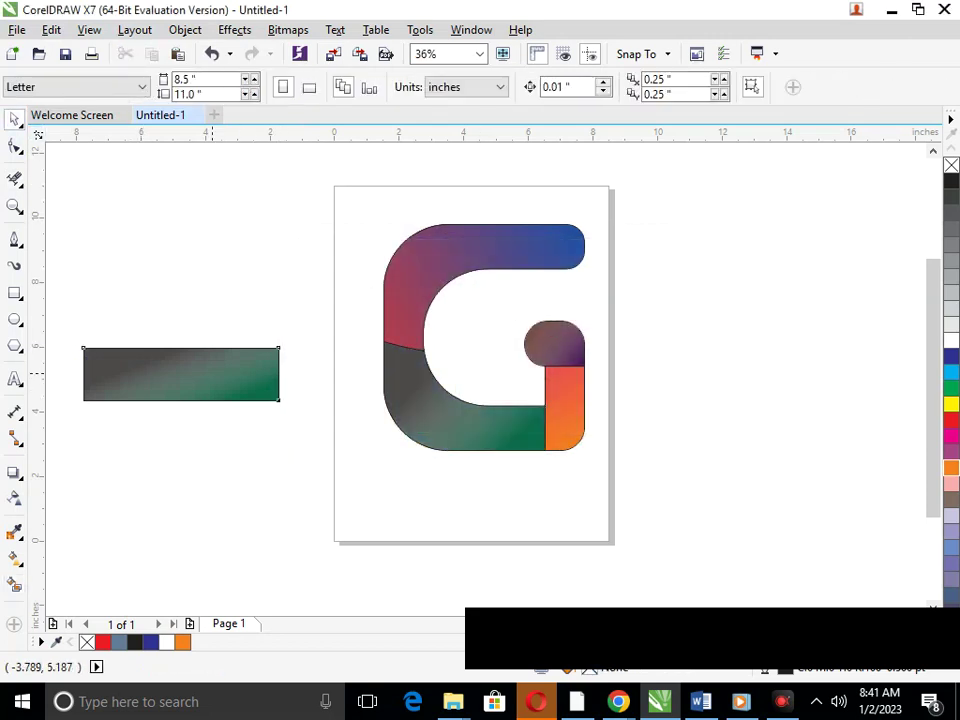
{"action": "left_click", "coordinate": [211, 373]}
{"action": "key", "text": "Delete"}
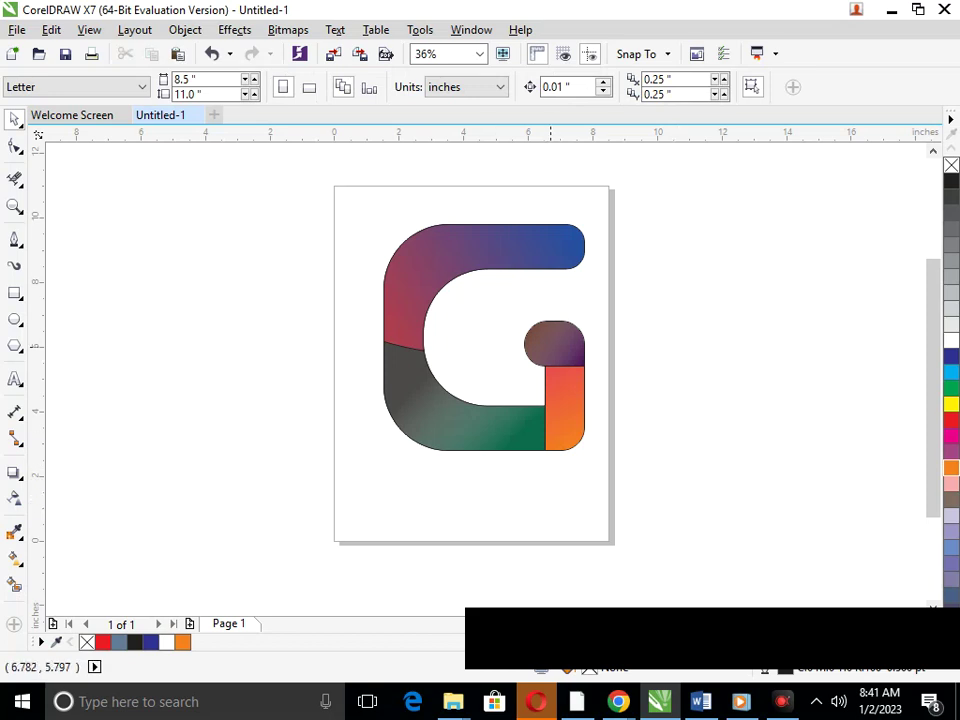
- Lengthen the crossbar by moving its left-end nodes about 1.1 inches to the left, and deselect it
{"action": "left_click", "coordinate": [555, 336]}
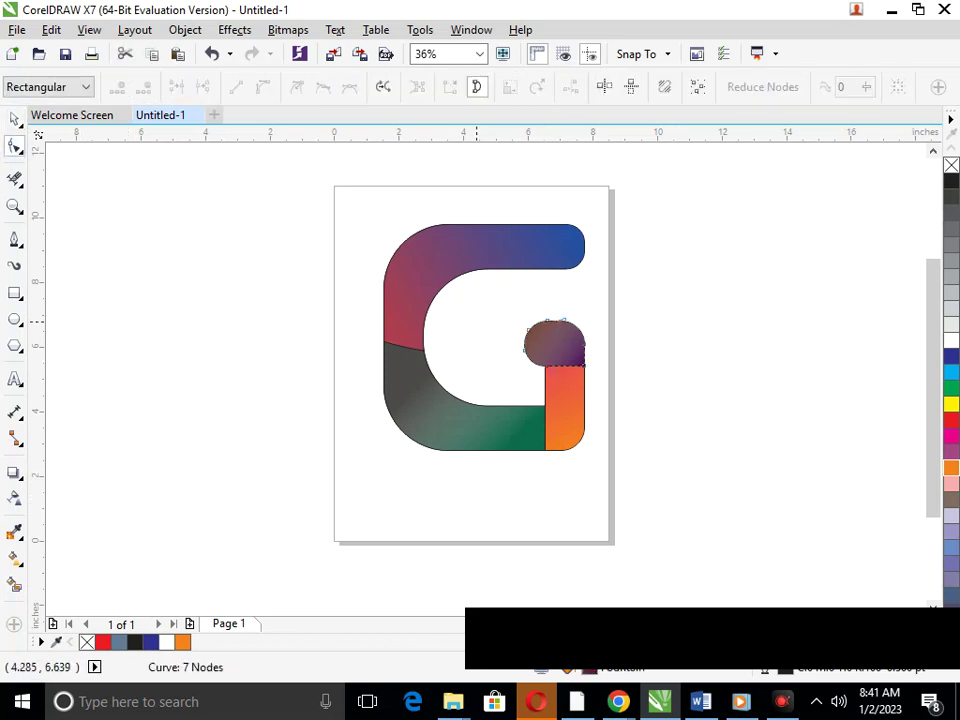
{"action": "mouse_move", "coordinate": [479, 305]}
{"action": "left_mouse_down"}
{"action": "mouse_move", "coordinate": [553, 370]}
{"action": "mouse_move", "coordinate": [525, 348]}
{"action": "mouse_move", "coordinate": [488, 348]}
{"action": "left_mouse_up"}
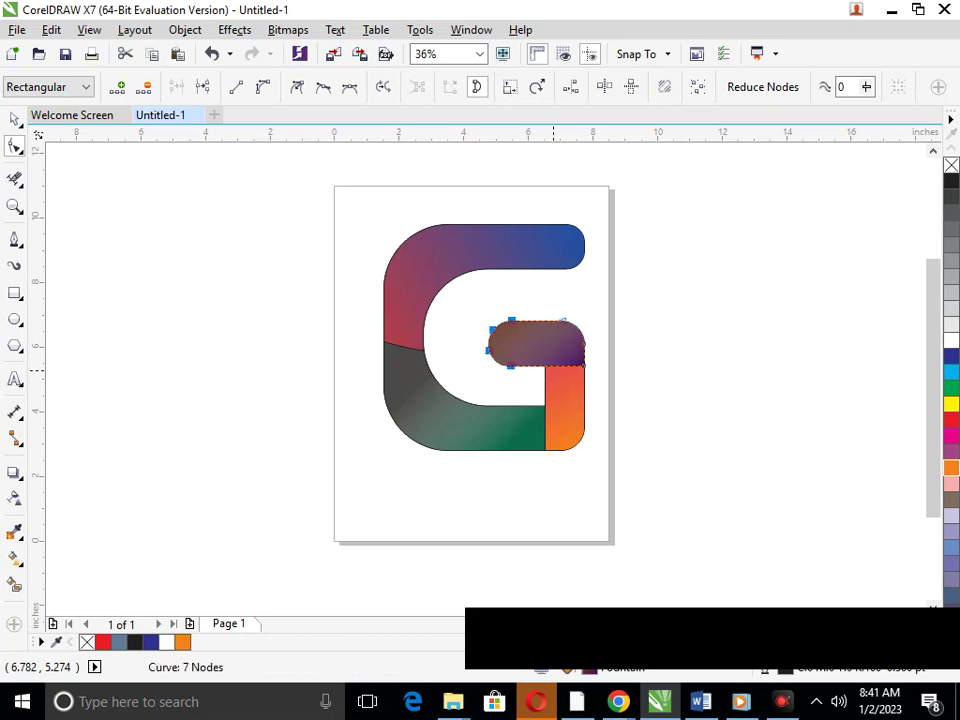
{"action": "left_click", "coordinate": [14, 119]}
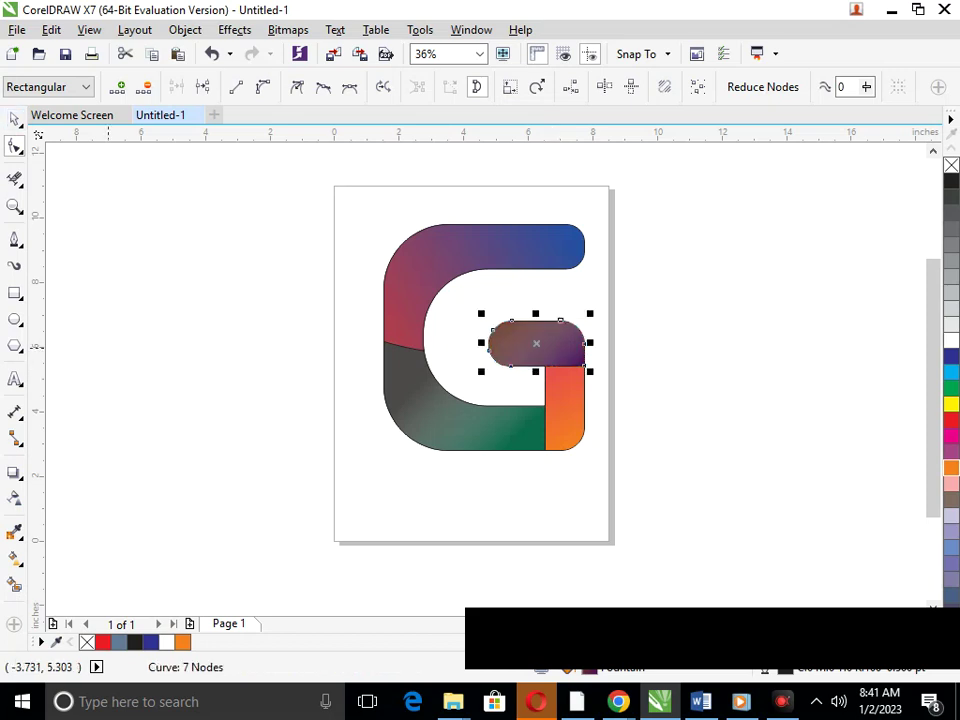
{"action": "left_click", "coordinate": [146, 324]}
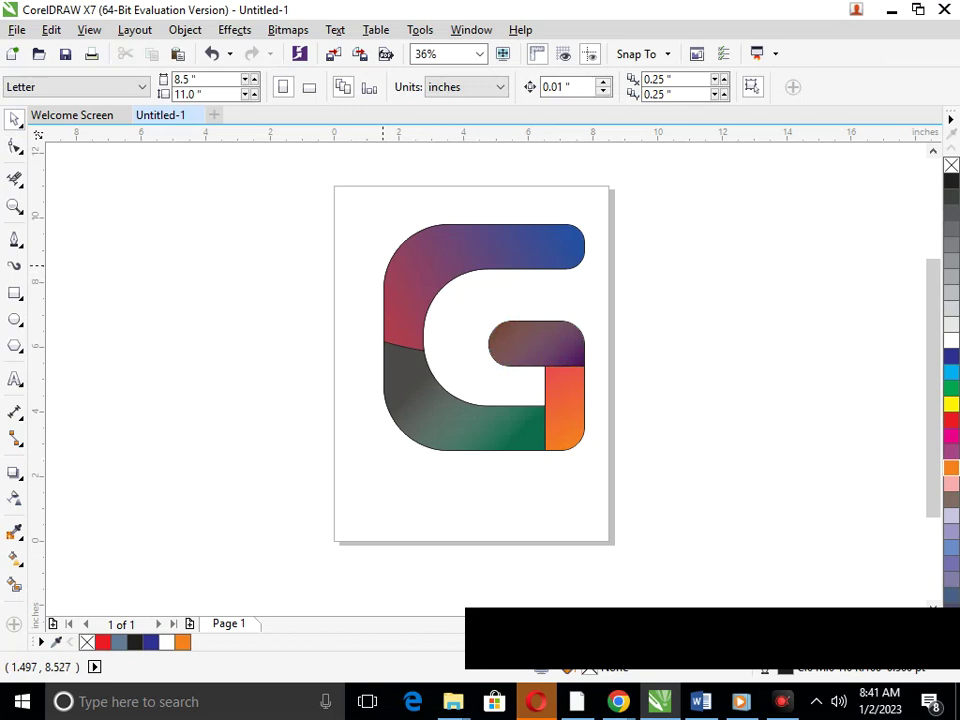
- Try setting the outline width of all the G's pieces to None, and undo the change
{"action": "left_click_drag", "start_coordinate": [330, 199], "coordinate": [697, 508]}
{"action": "left_click", "coordinate": [783, 87]}
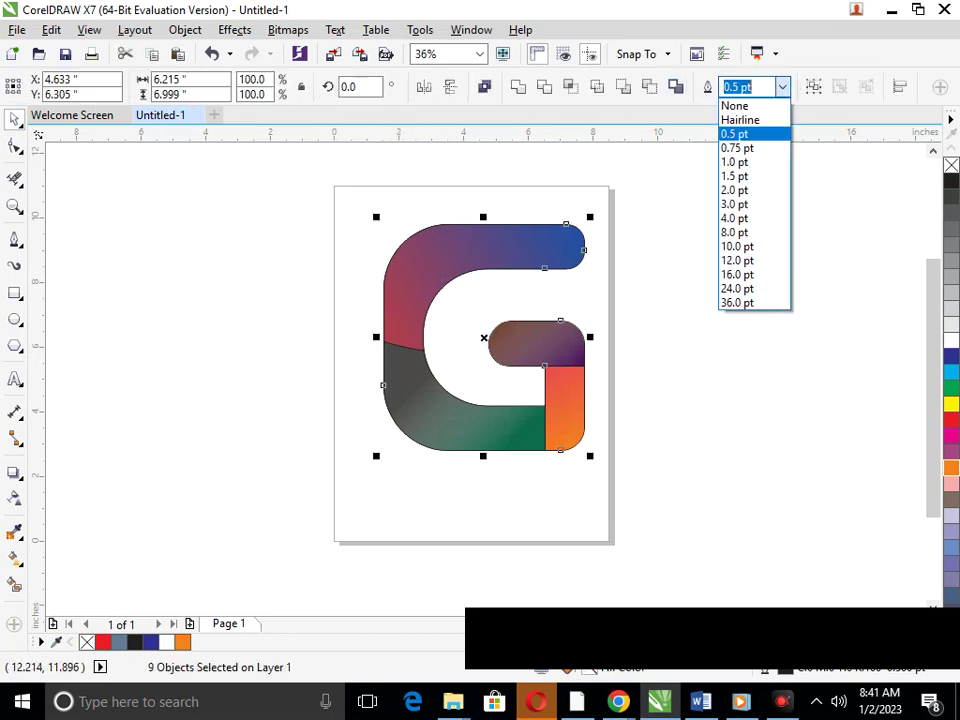
{"action": "left_click", "coordinate": [735, 105]}
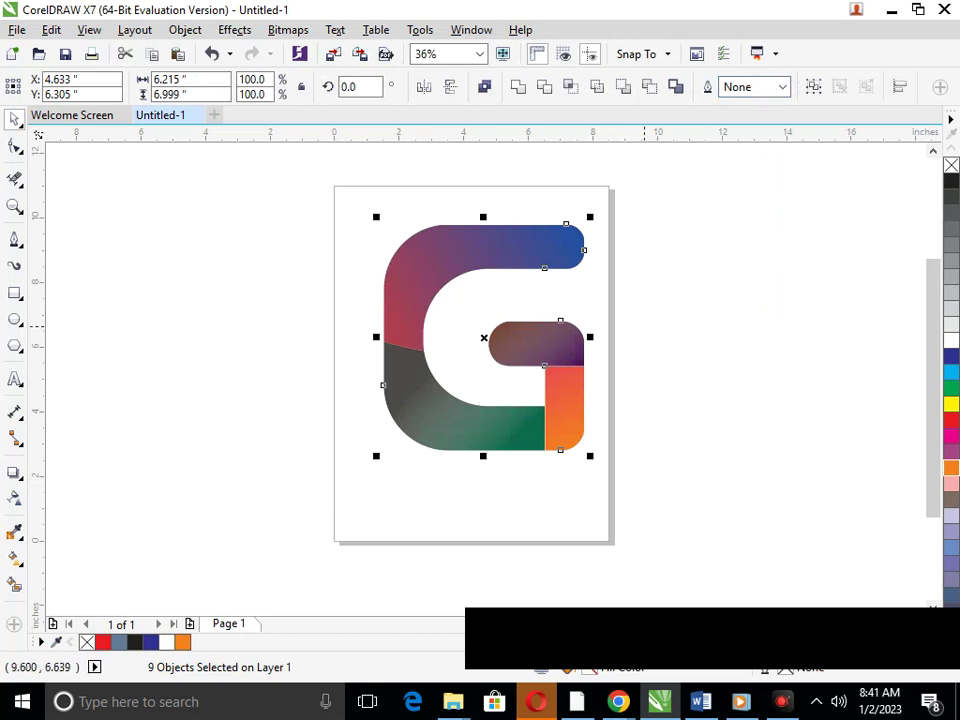
{"action": "left_click", "coordinate": [629, 378]}
{"action": "left_click_drag", "start_coordinate": [324, 199], "coordinate": [733, 456]}
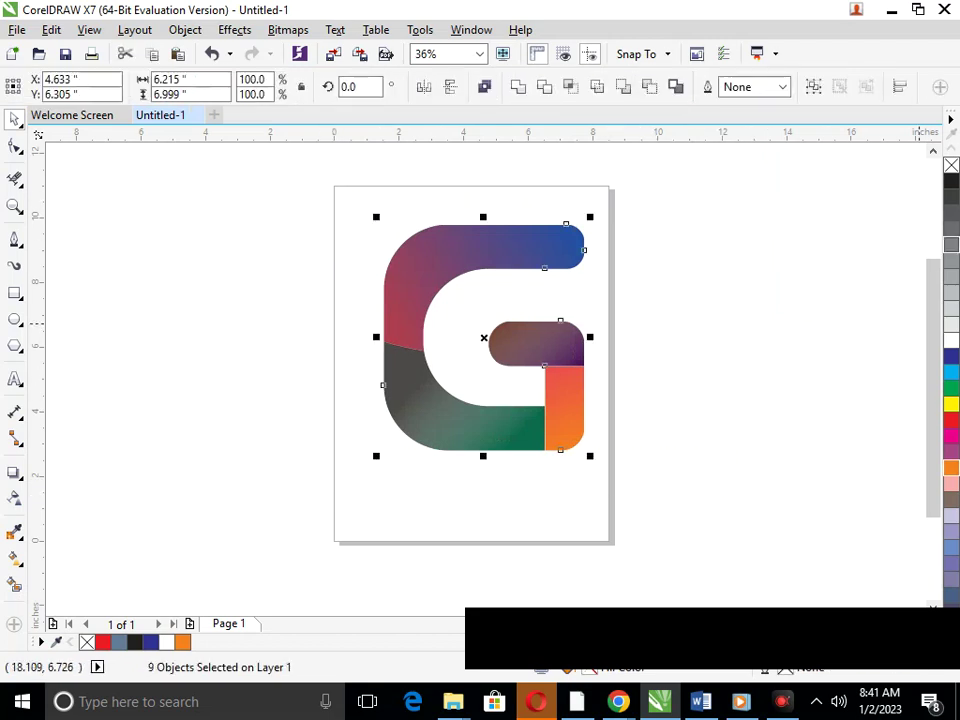
{"action": "left_click", "coordinate": [699, 353]}
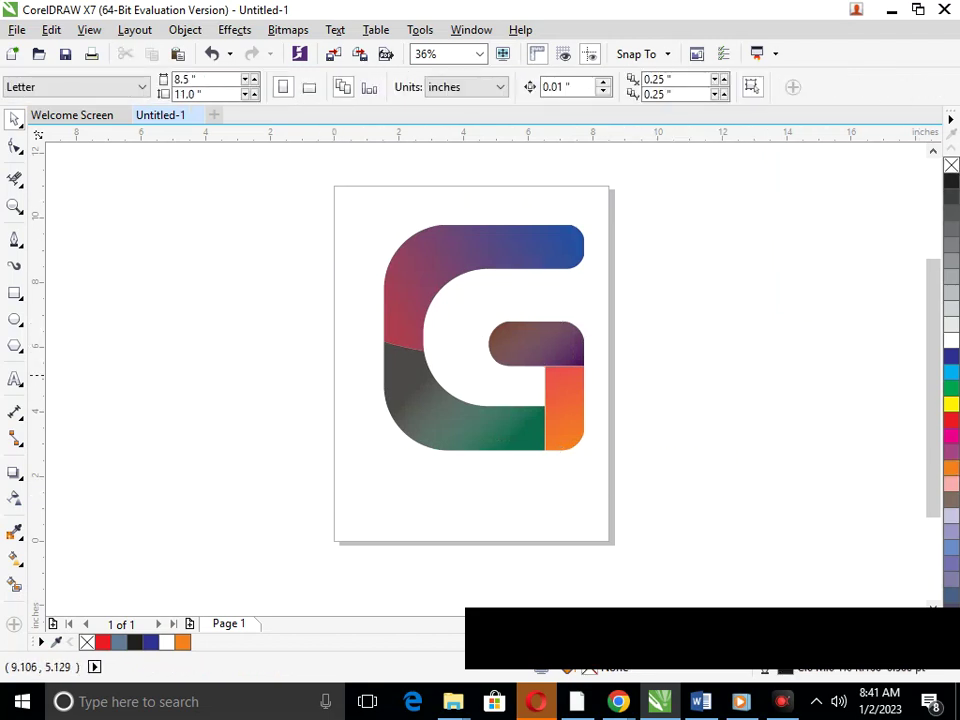
{"action": "key", "text": "ctrl+z"}
{"action": "key", "text": "Escape"}
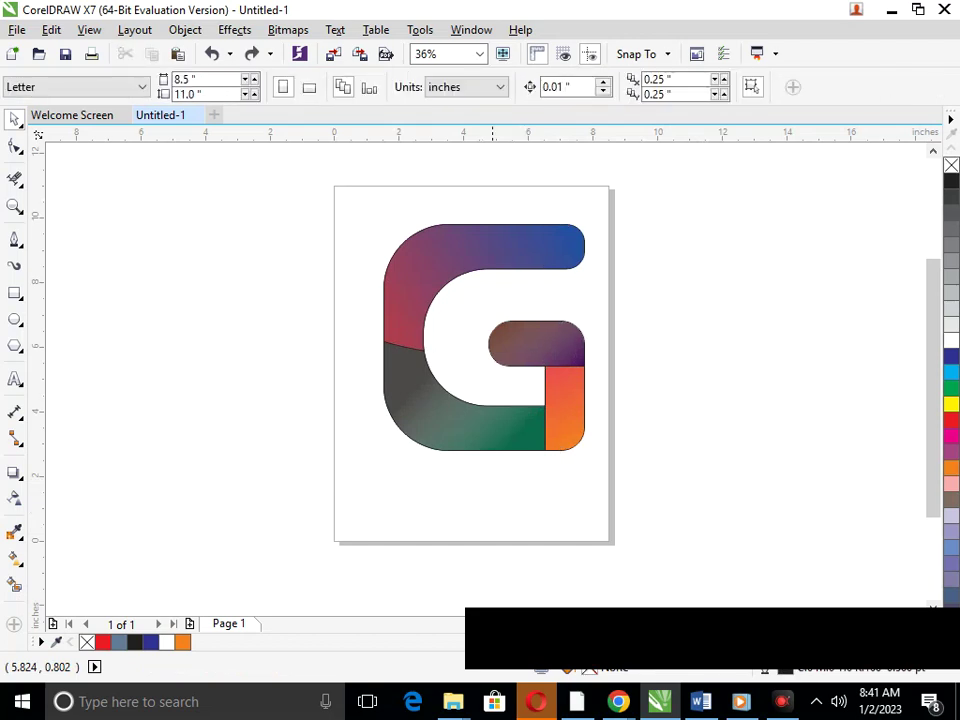
- Group all the pieces of the G and move the group slightly down on the page
{"action": "left_click_drag", "start_coordinate": [357, 200], "coordinate": [586, 456]}
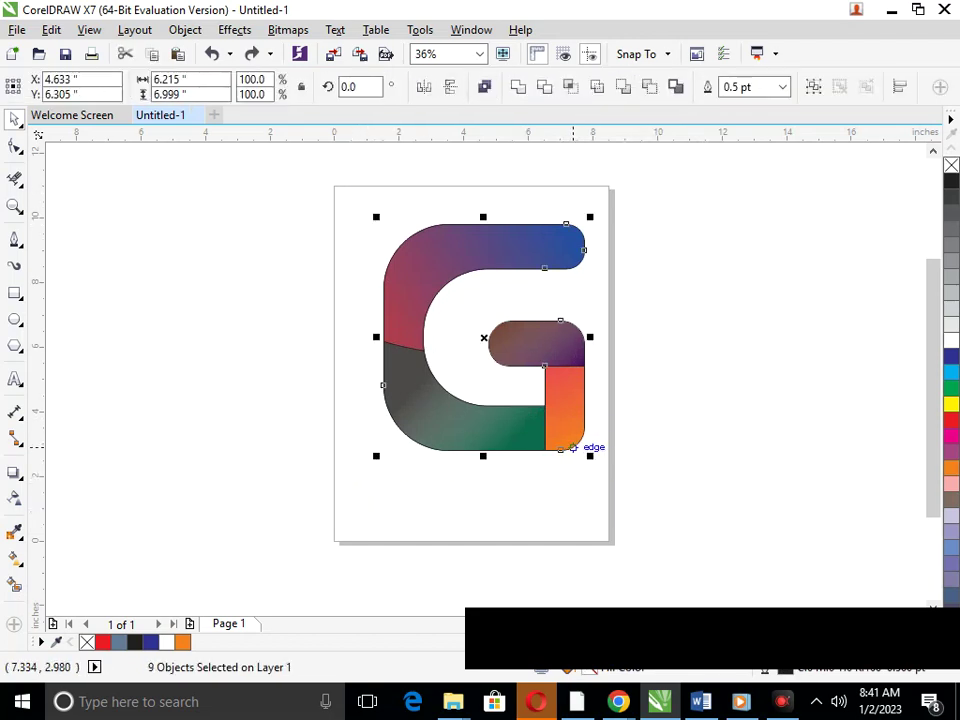
{"action": "key", "text": "ctrl+g"}
{"action": "mouse_move", "coordinate": [534, 432]}
{"action": "left_mouse_down"}
{"action": "mouse_move", "coordinate": [515, 438]}
{"action": "mouse_move", "coordinate": [543, 435]}
{"action": "left_mouse_up"}
- Try narrowing the grouped G to 87.9% of its width, and undo the change
{"action": "left_click_drag", "start_coordinate": [589, 342], "coordinate": [546, 342]}
{"action": "left_click", "coordinate": [613, 431]}
{"action": "key", "text": "ctrl+z"}
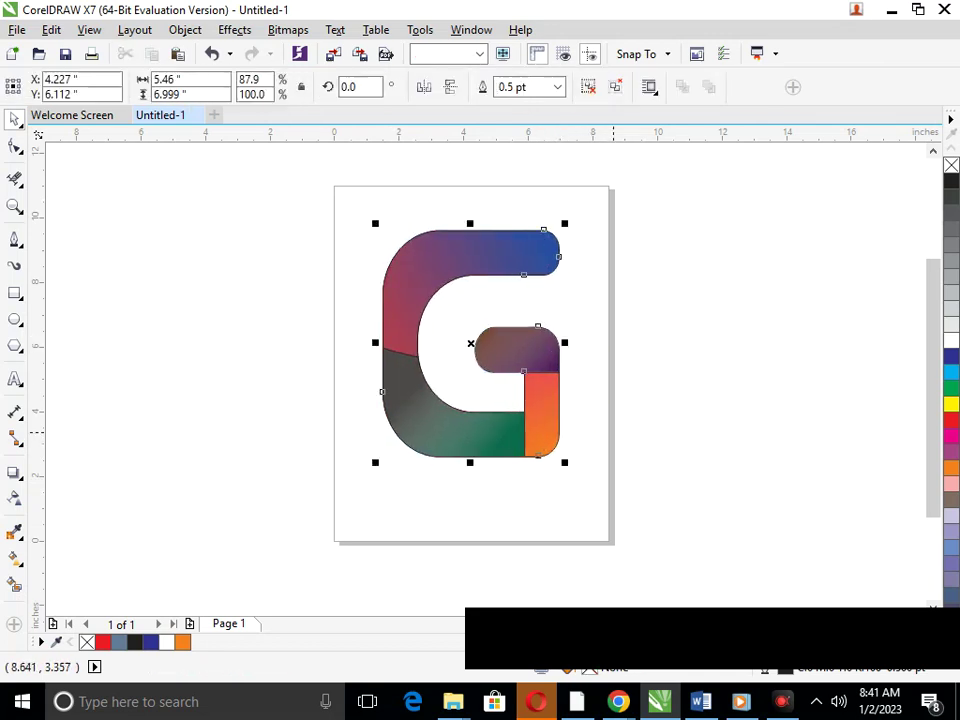
{"action": "key", "text": "ctrl+z"}
{"action": "key", "text": "Escape"}
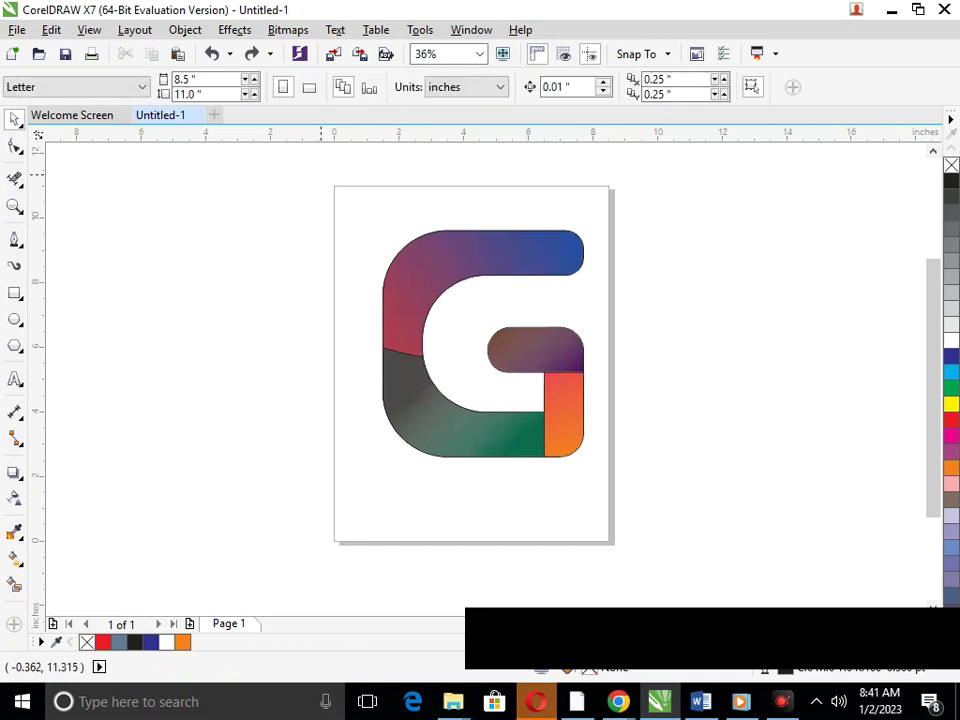
{"action": "left_click_drag", "start_coordinate": [311, 175], "coordinate": [661, 570]}
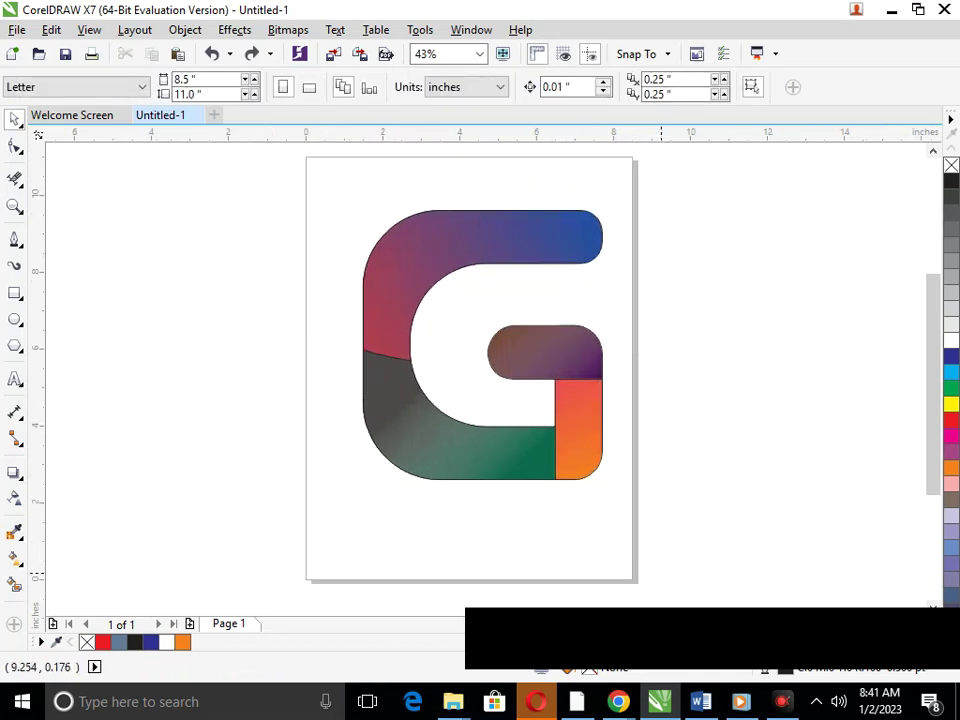